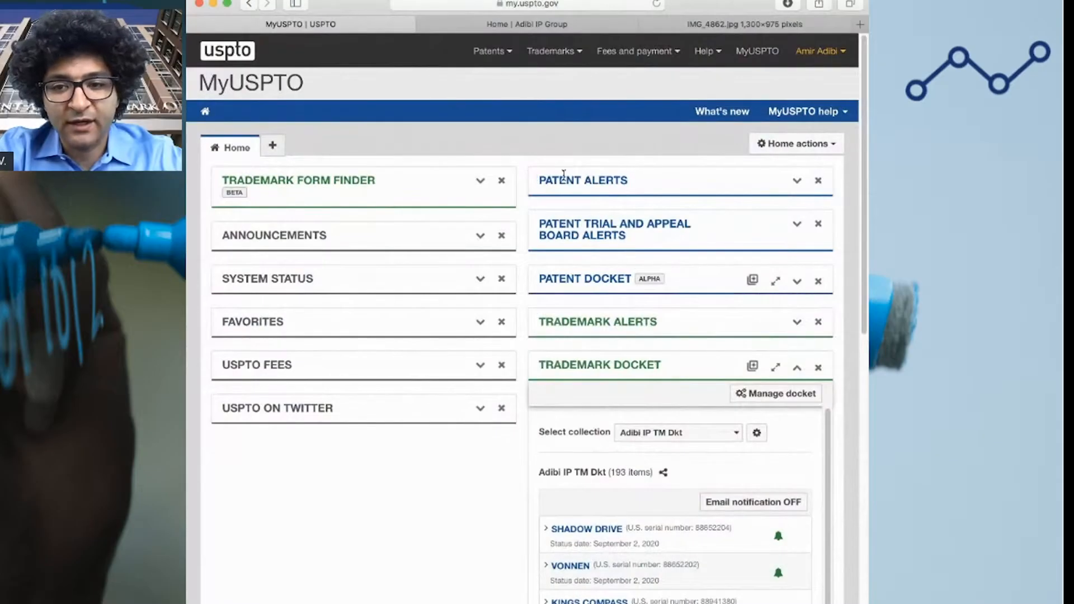
# Open the trademark filing forms page from the MyUSPTO Trademarks menu in a new tab
pyautogui.click(581, 56)
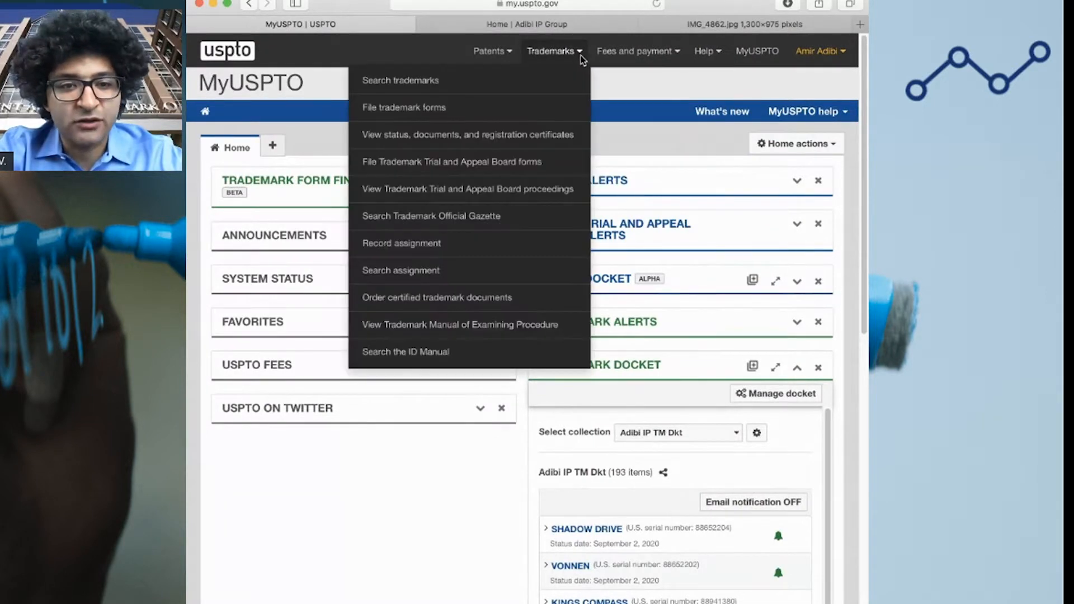
pyautogui.click(447, 116)
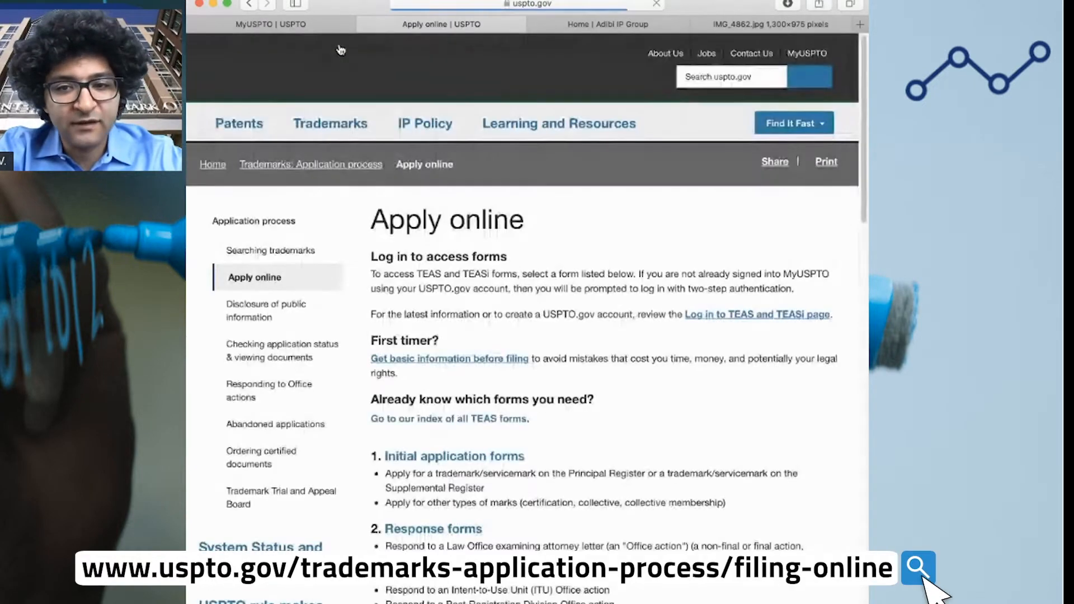
pyautogui.click(275, 24)
# Search Google for 'uspto trademark apply' and open the uspto.gov Apply online result
pyautogui.click(572, 5)
pyautogui.write('google.com')
pyautogui.press('Return')
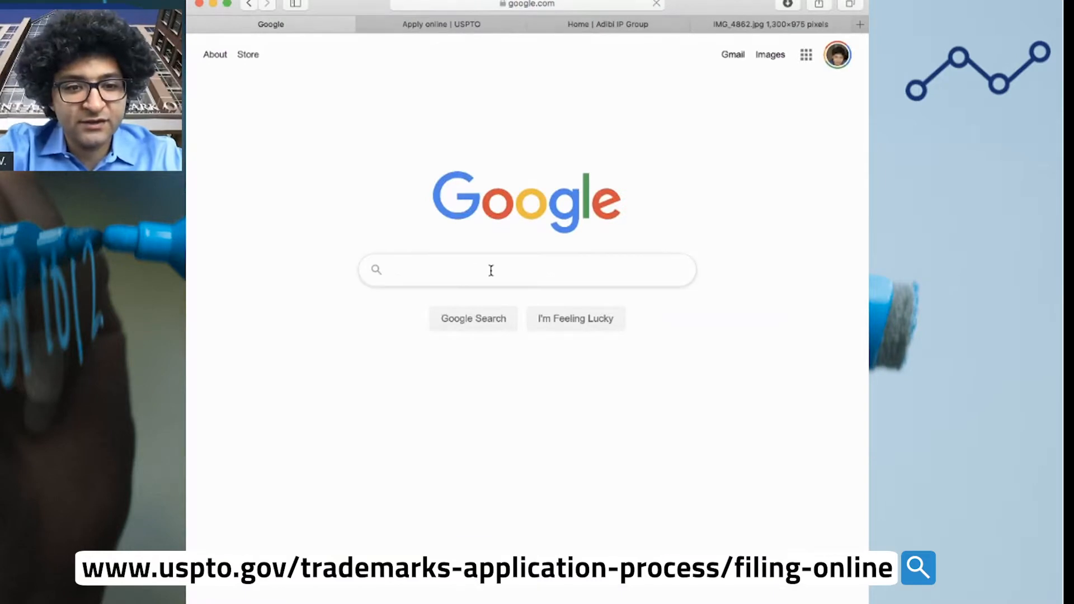
pyautogui.write('uspto trade')
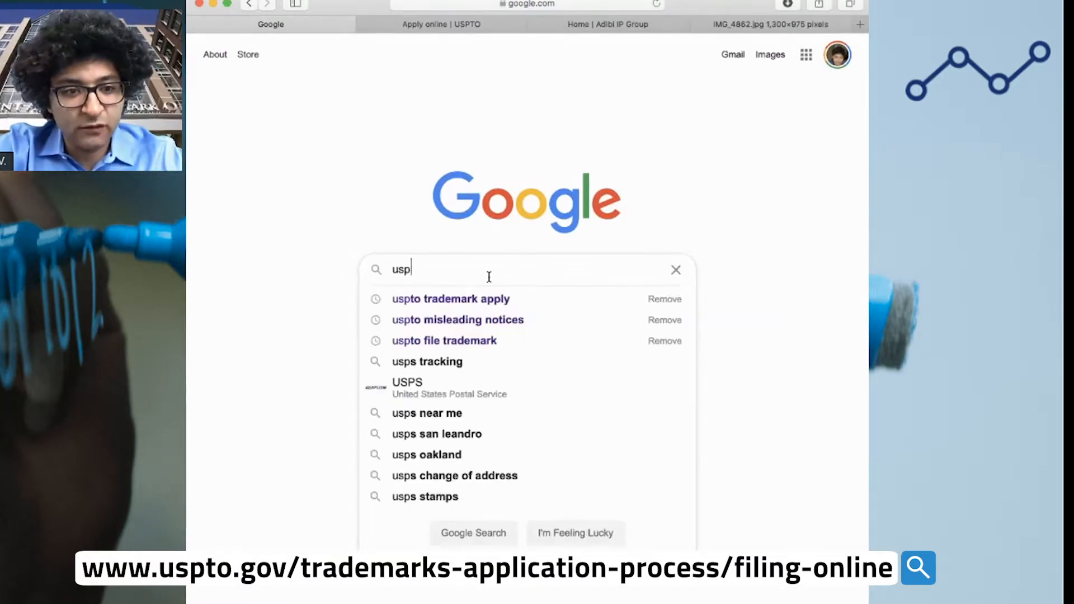
pyautogui.press('Down')
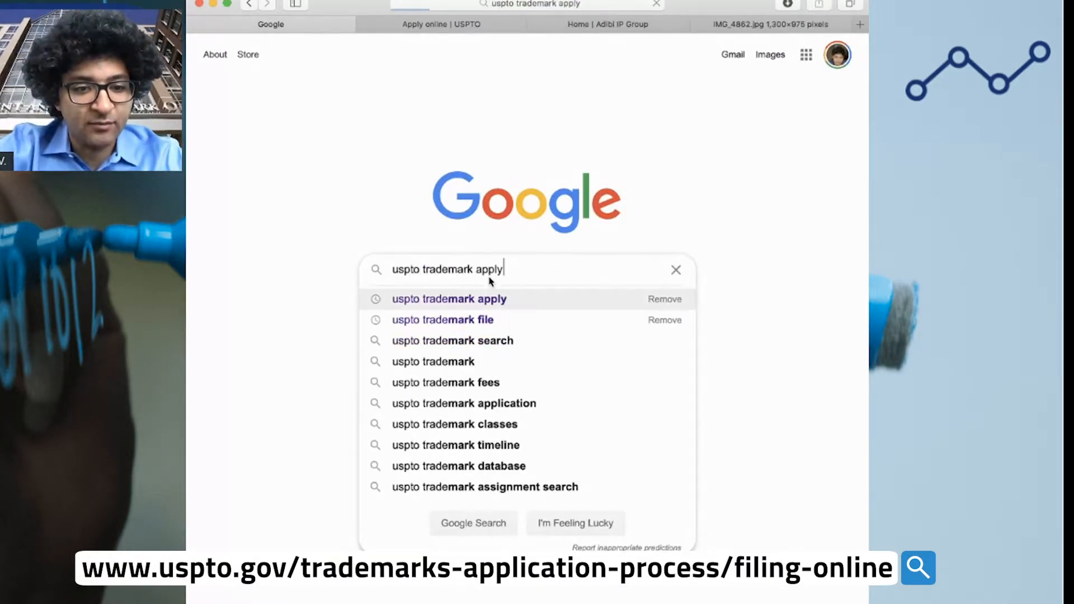
pyautogui.press('Return')
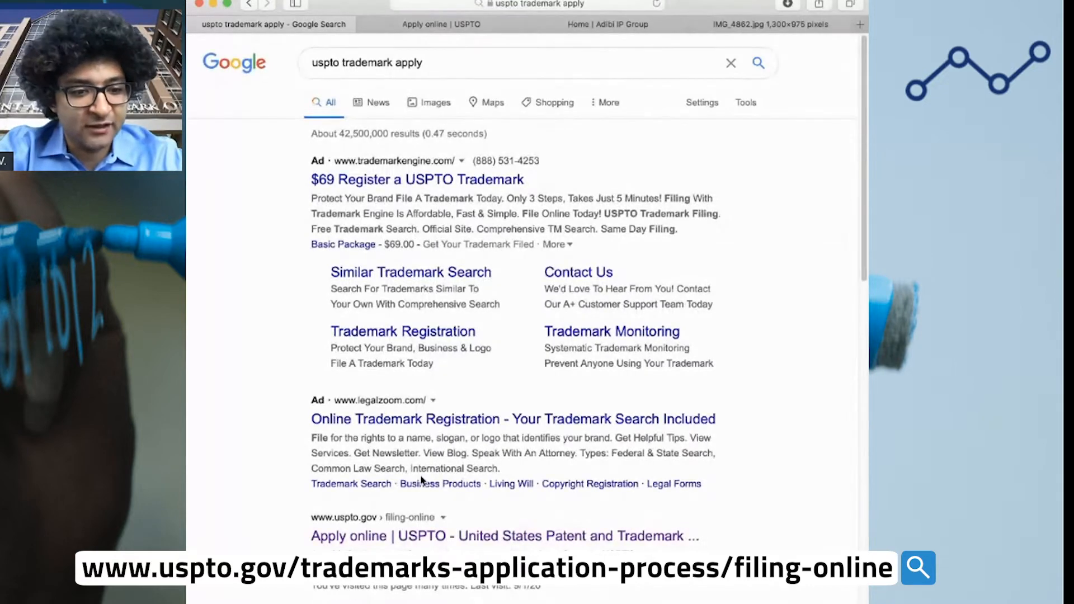
pyautogui.scroll(-2, 425, 481)
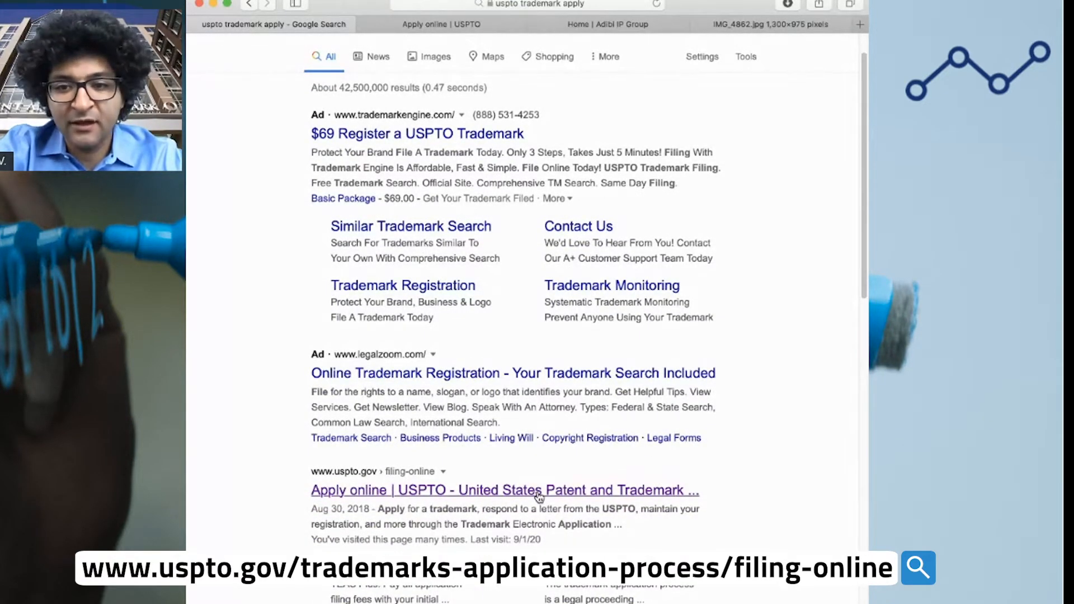
pyautogui.click(539, 492)
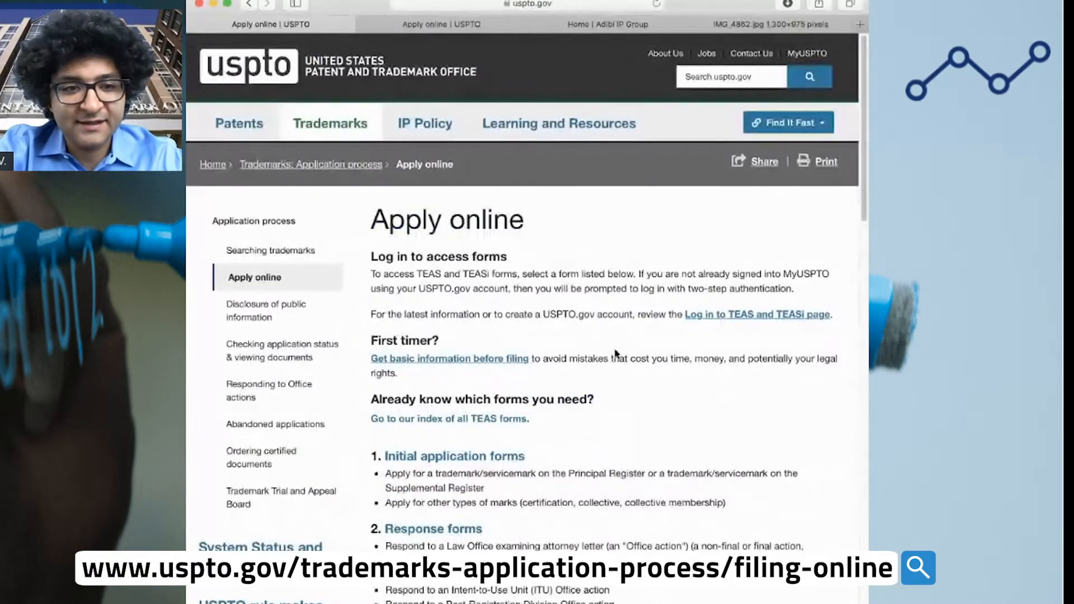
# Close the duplicate Apply online and store tabs, then open the initial application forms page
pyautogui.click(365, 24)
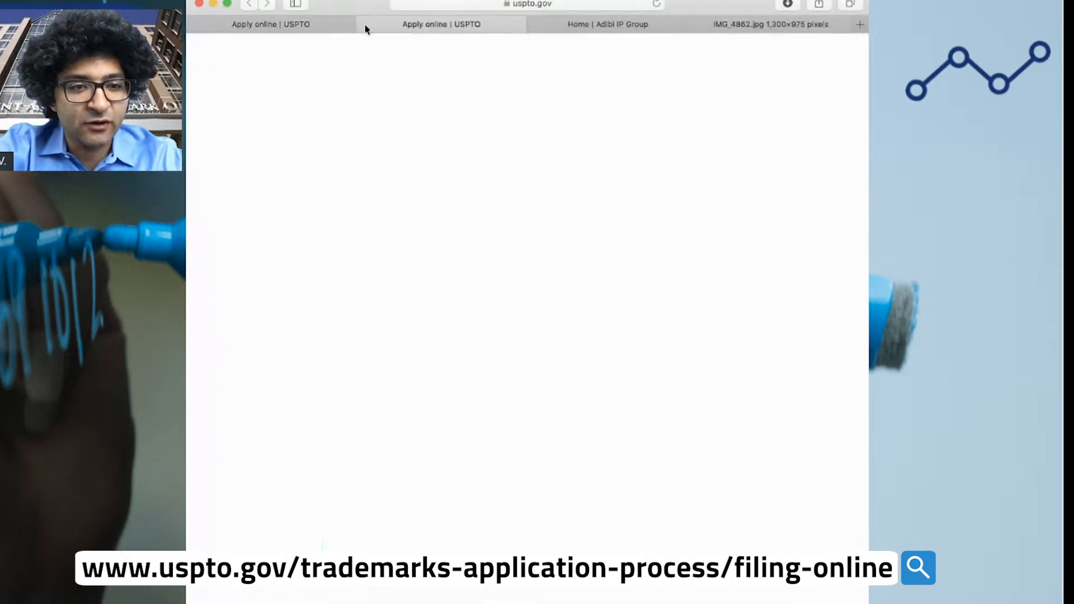
pyautogui.click(316, 23)
pyautogui.click(425, 25)
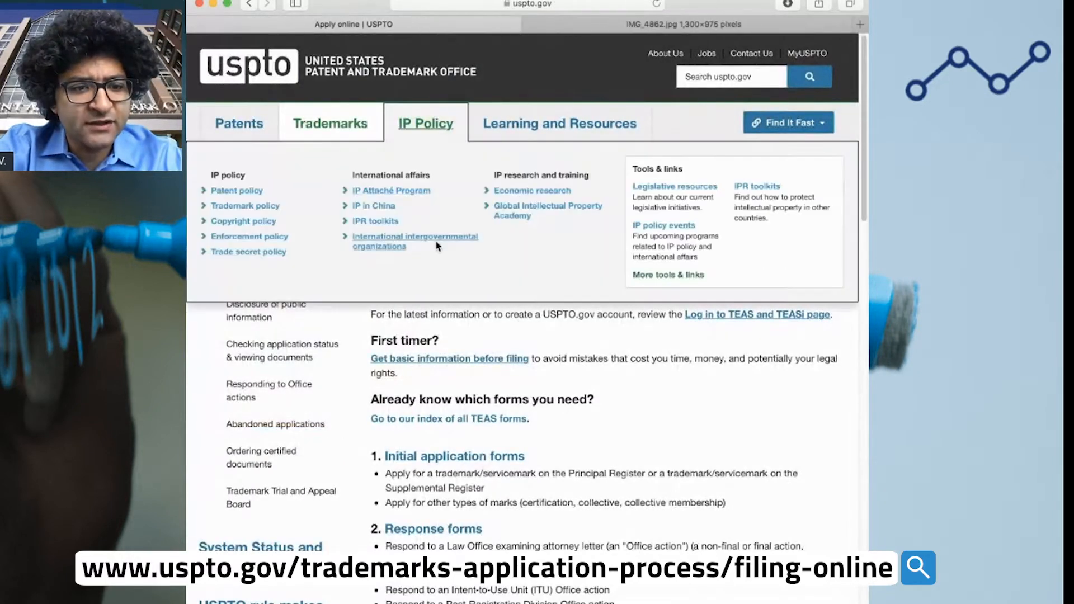
pyautogui.click(462, 464)
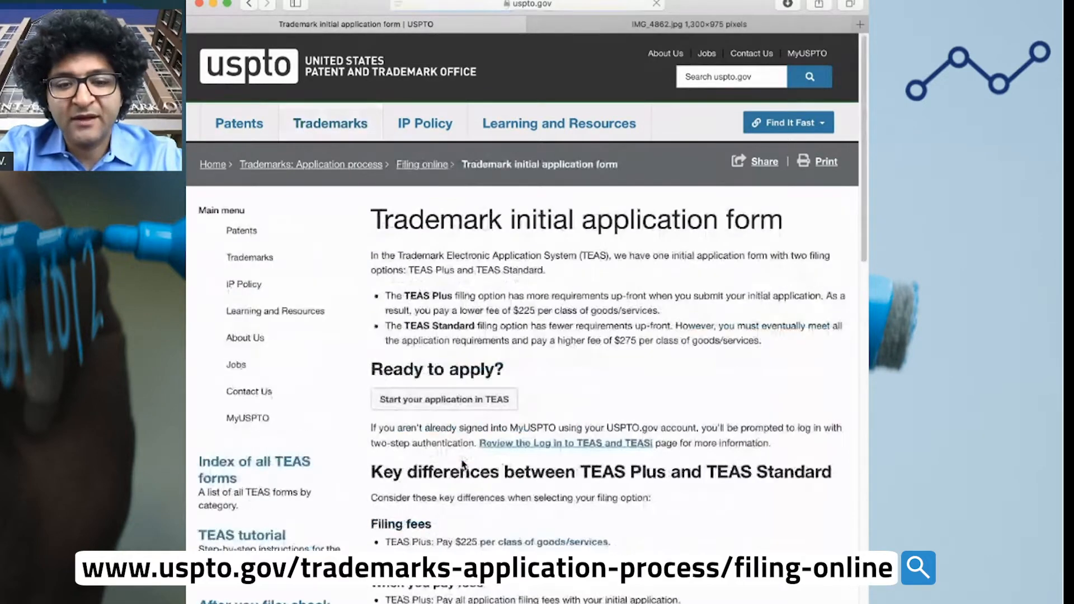
# Start a TEAS application using TEAS Standard ($275 per class) with No attorney filing
pyautogui.click(457, 404)
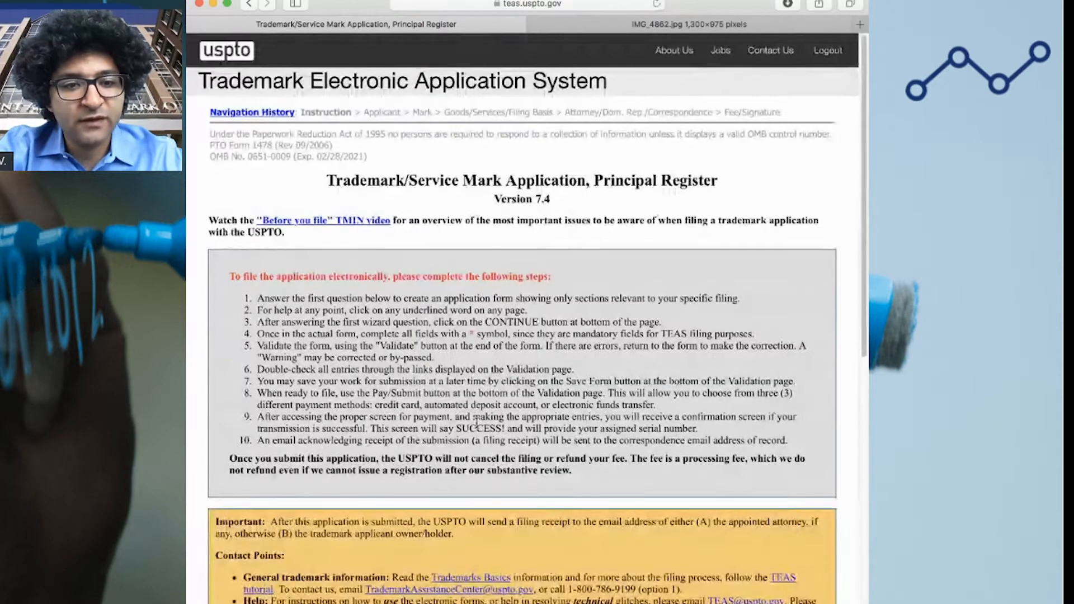
pyautogui.scroll(-7, 582, 376)
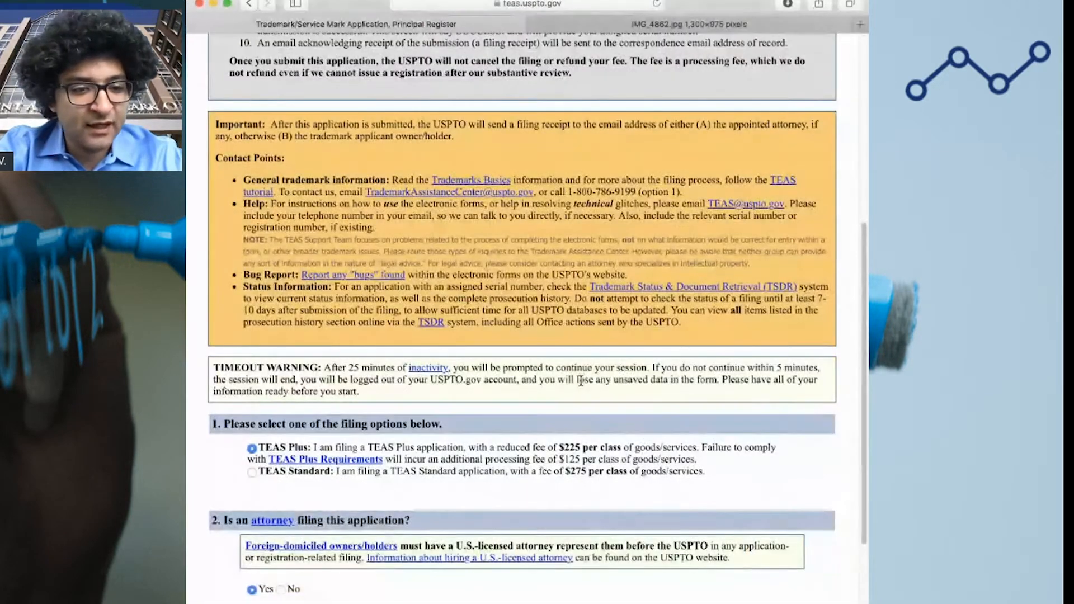
pyautogui.click(252, 473)
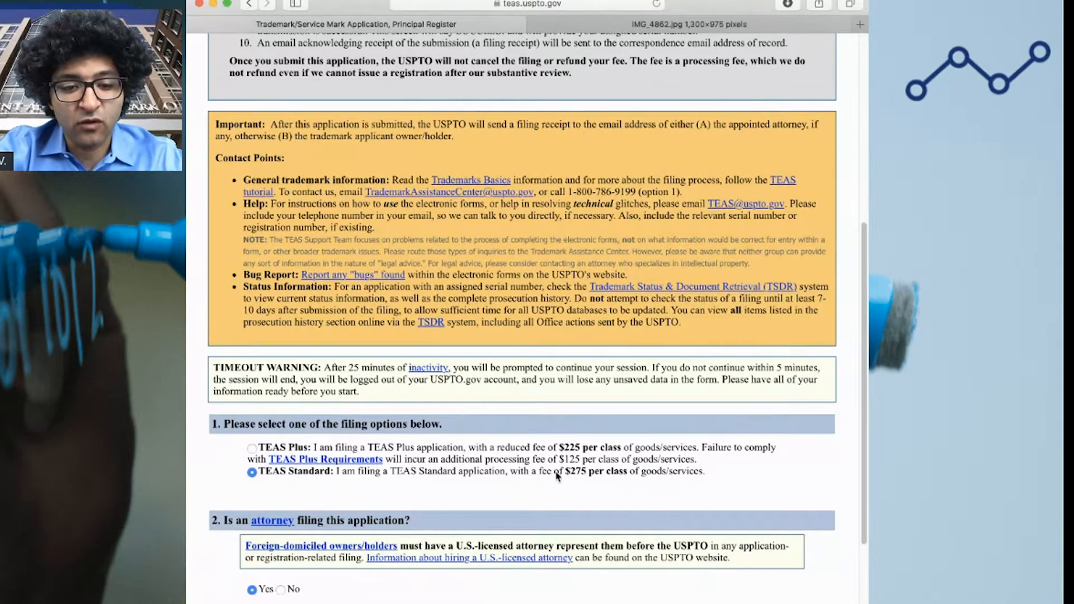
pyautogui.moveTo(564, 473); pyautogui.dragTo(580, 446)
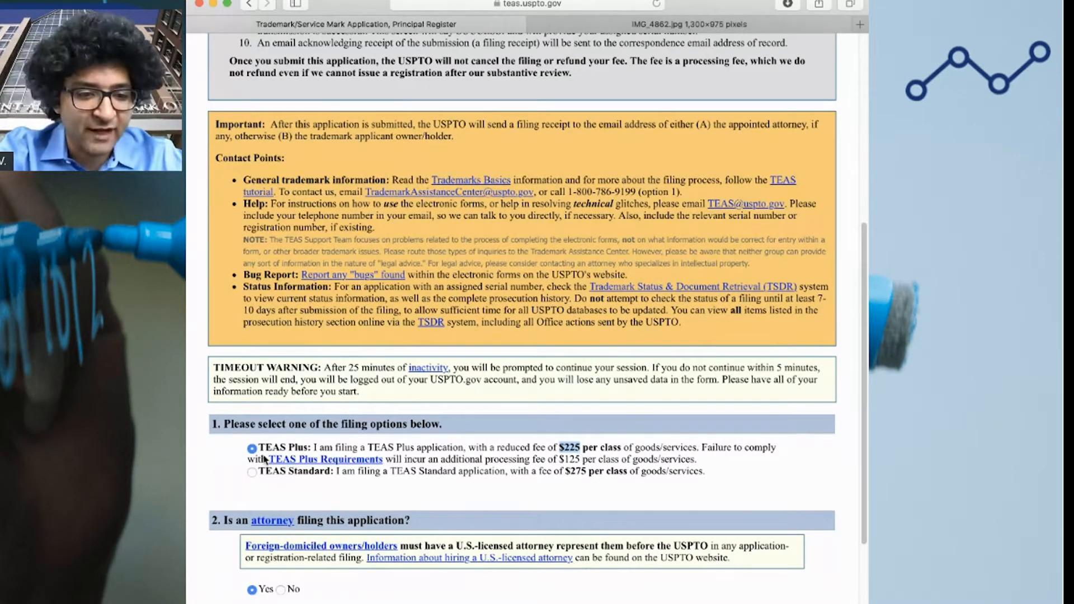
pyautogui.click(251, 472)
pyautogui.click(281, 589)
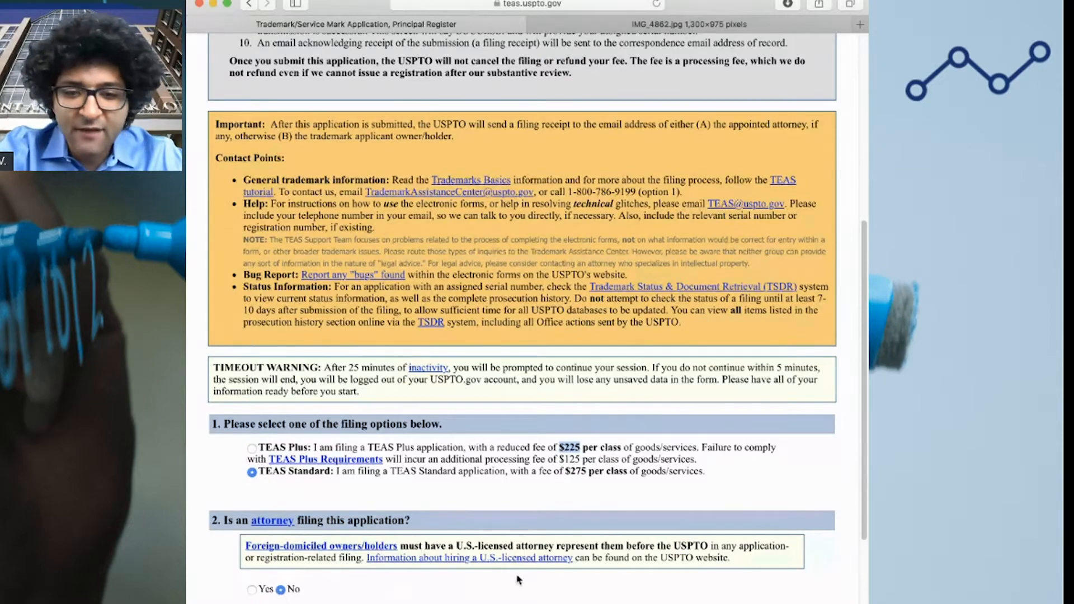
pyautogui.scroll(-3, 571, 496)
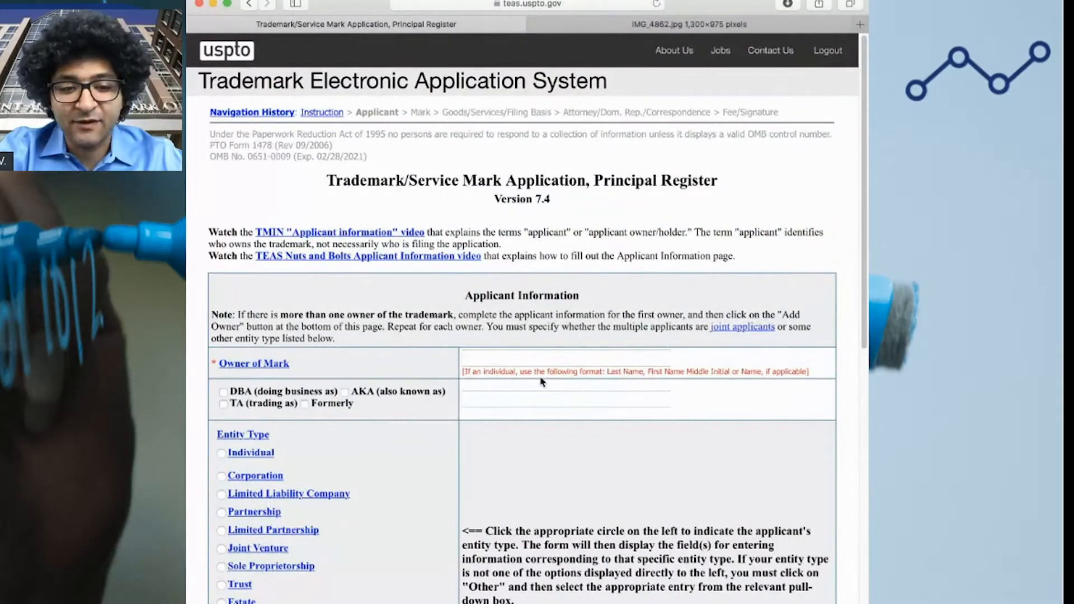
# Enter the owner's full name and set the applicant entity type to Individual
pyautogui.click(540, 360)
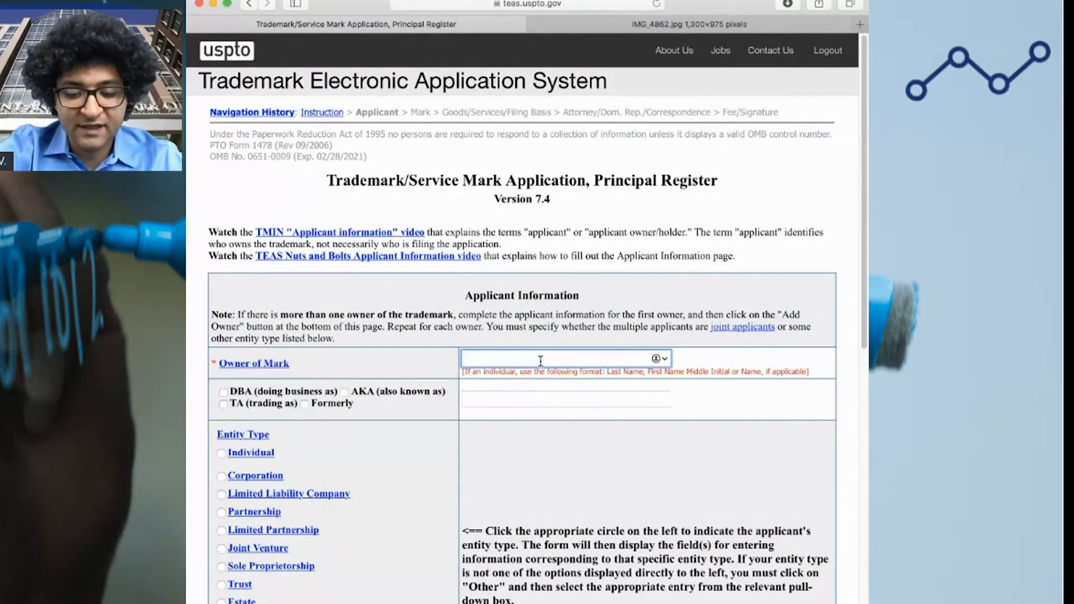
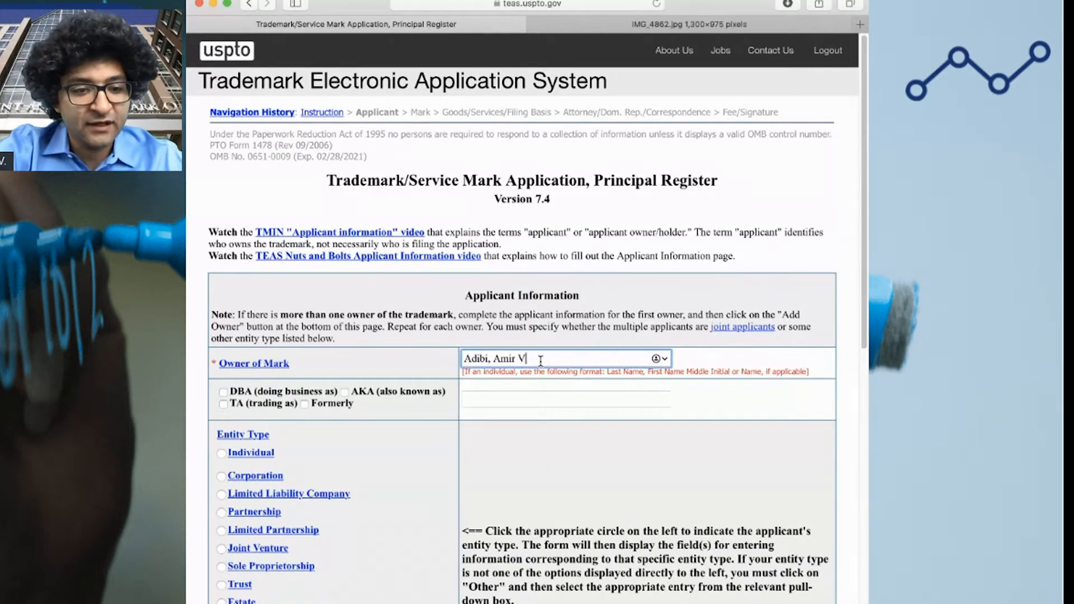
pyautogui.click(222, 454)
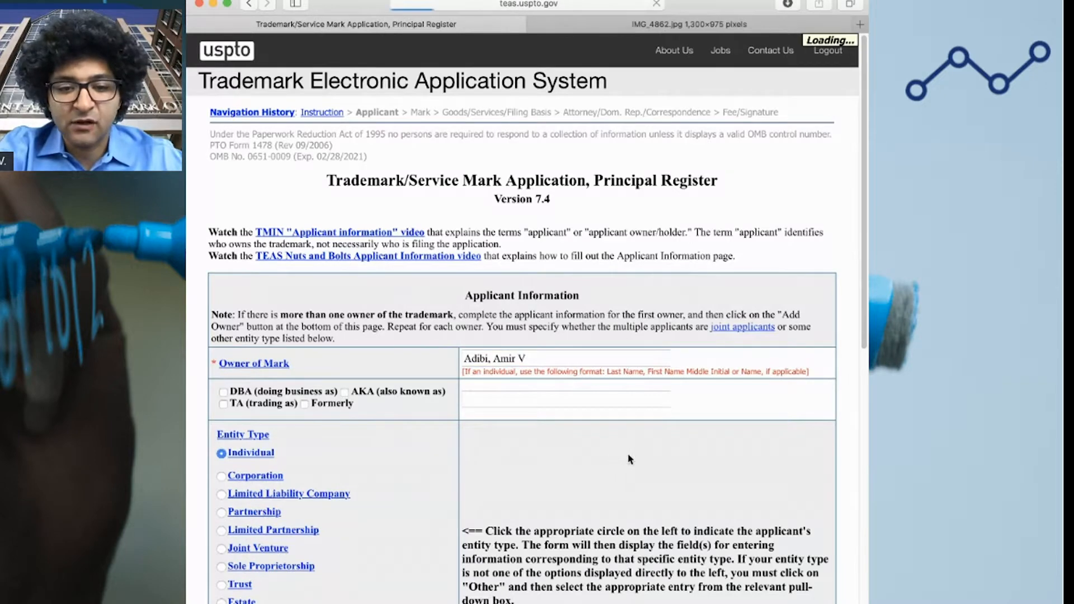
pyautogui.scroll(-1, 738, 458)
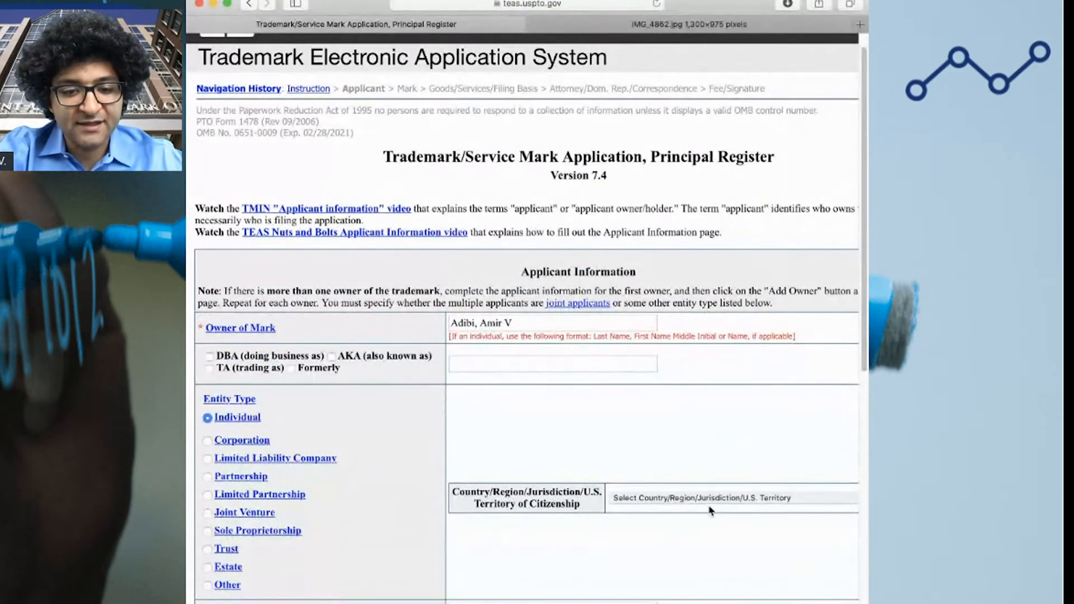
pyautogui.scroll(-5, 451, 424)
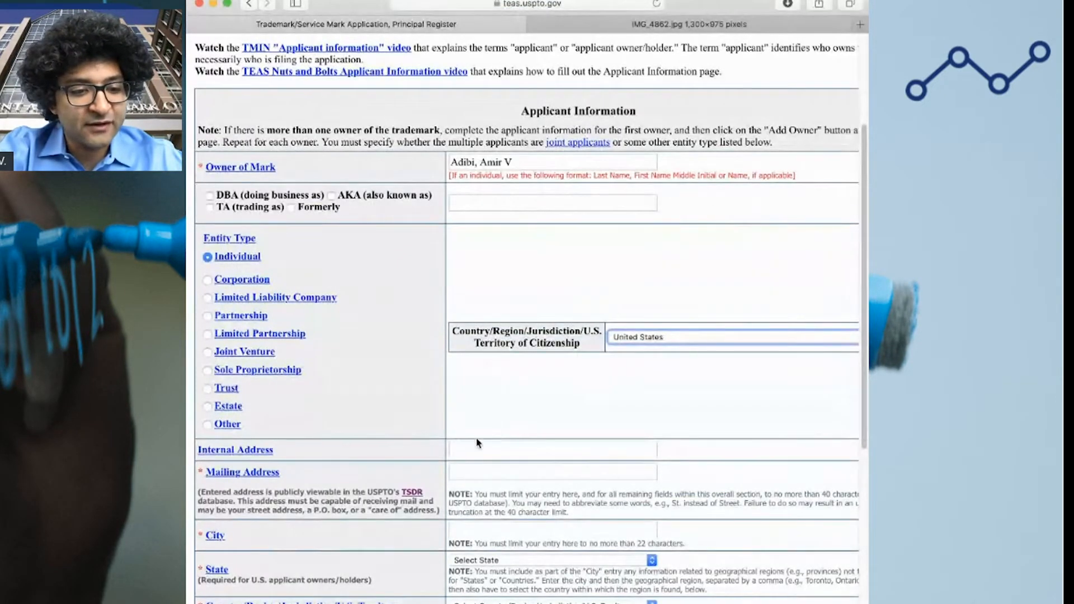
# Fill in the owner's mailing street and city, and set the state to California
pyautogui.click(516, 474)
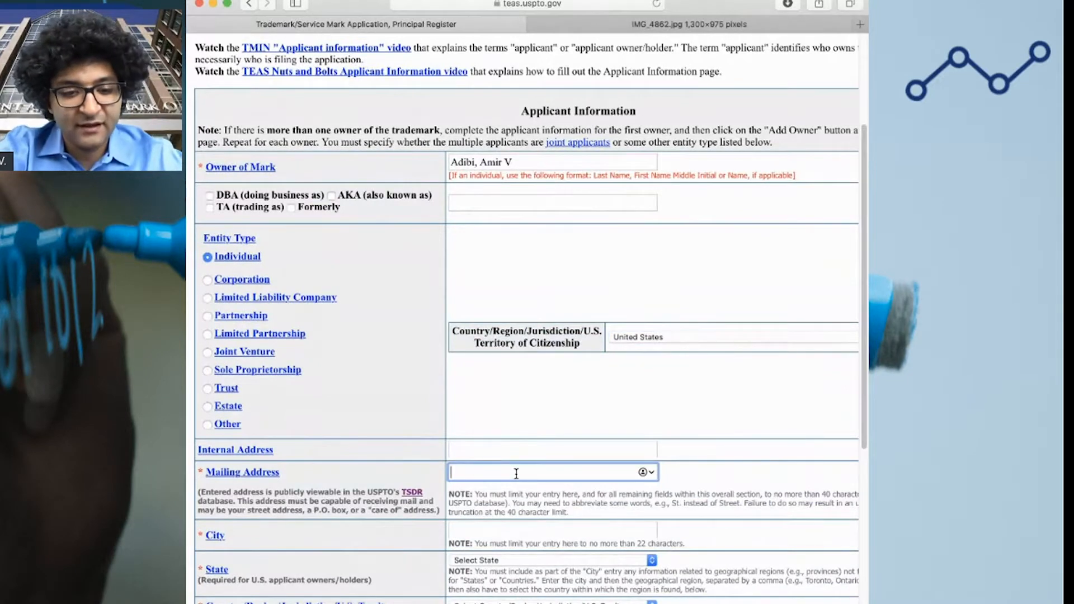
pyautogui.press('Tab')
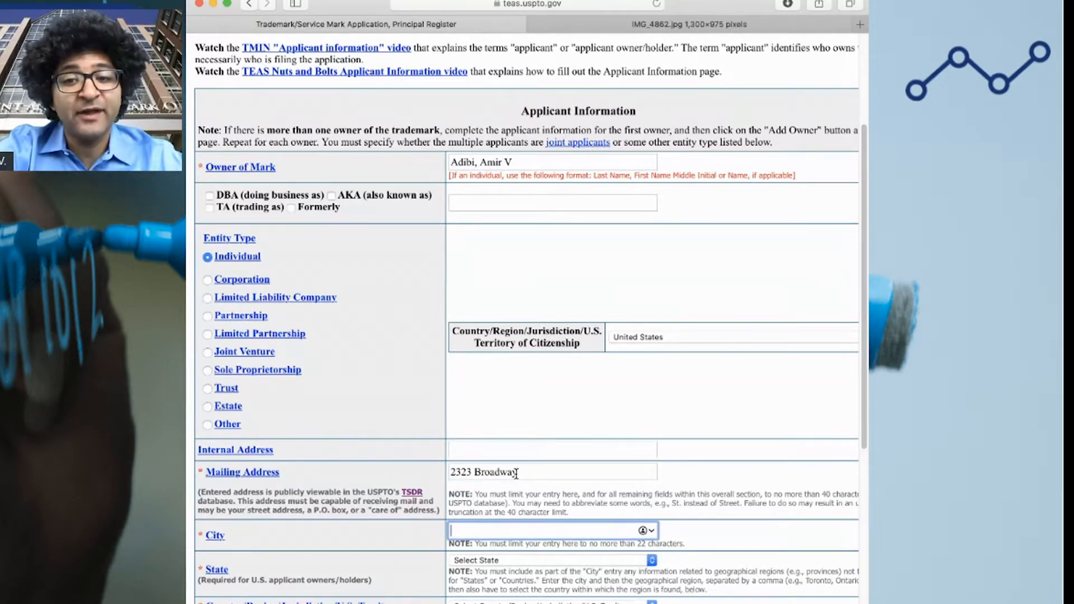
pyautogui.write('Oakland')
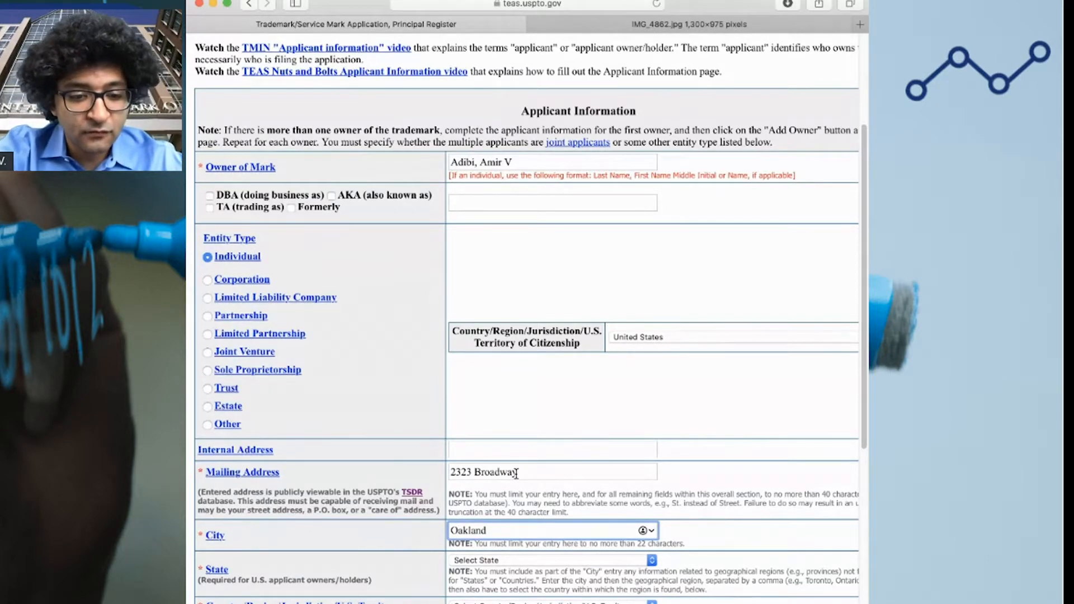
pyautogui.scroll(-3, 536, 491)
pyautogui.click(698, 452)
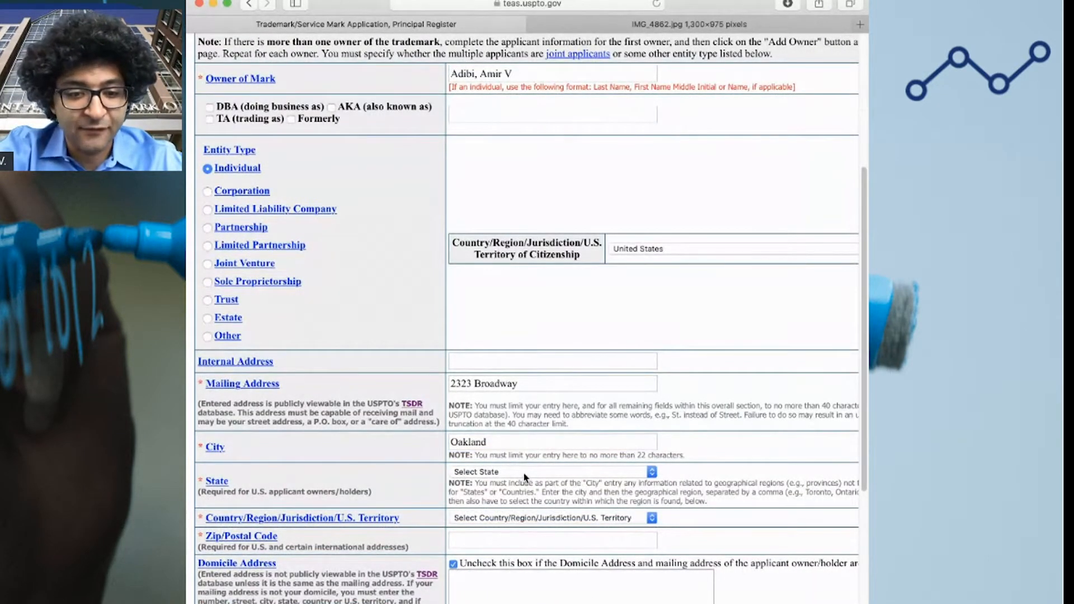
pyautogui.click(552, 520)
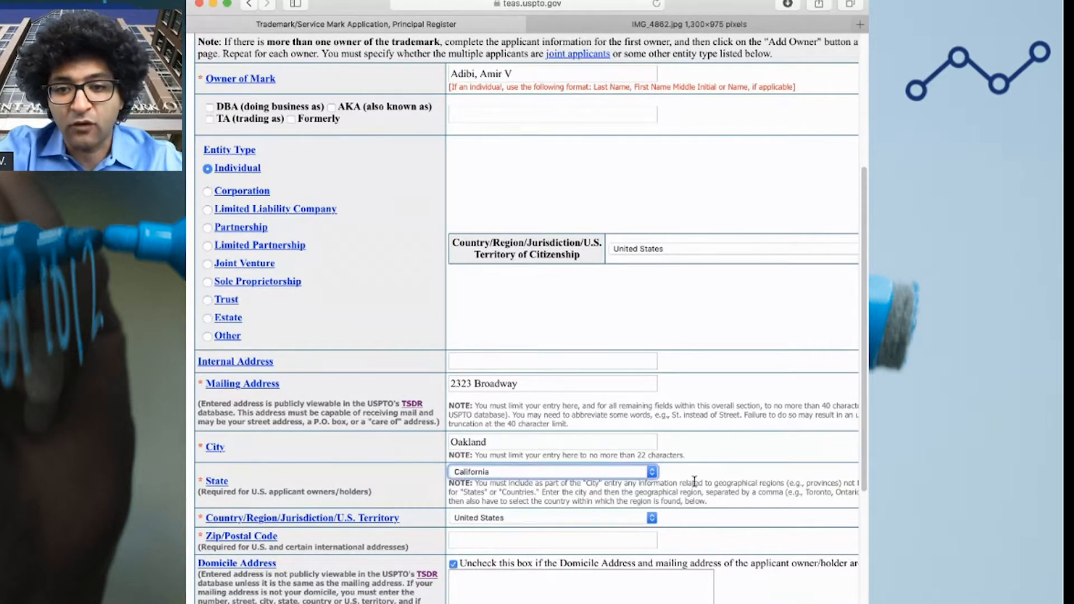
pyautogui.click(747, 474)
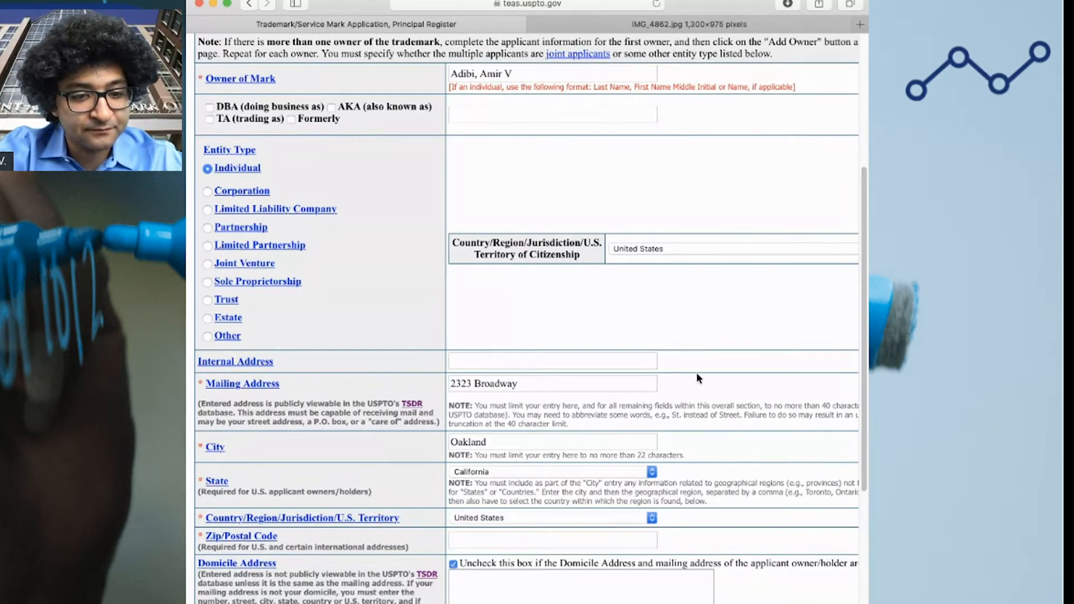
# Review the mailing address note below the address fields
pyautogui.scroll(-1, 731, 384)
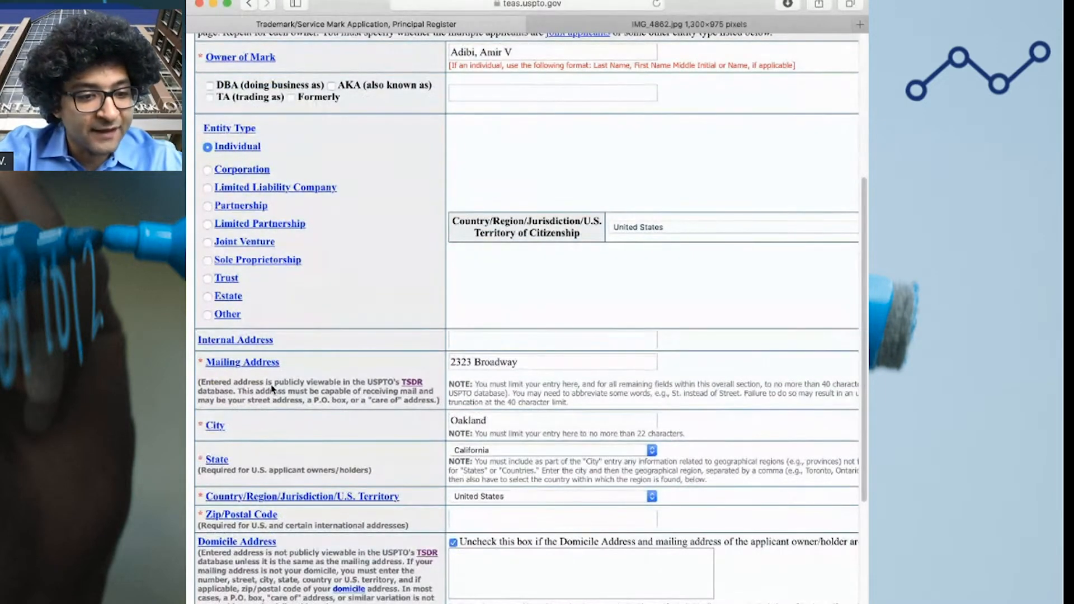
pyautogui.moveTo(201, 386); pyautogui.dragTo(438, 401)
pyautogui.click(338, 399)
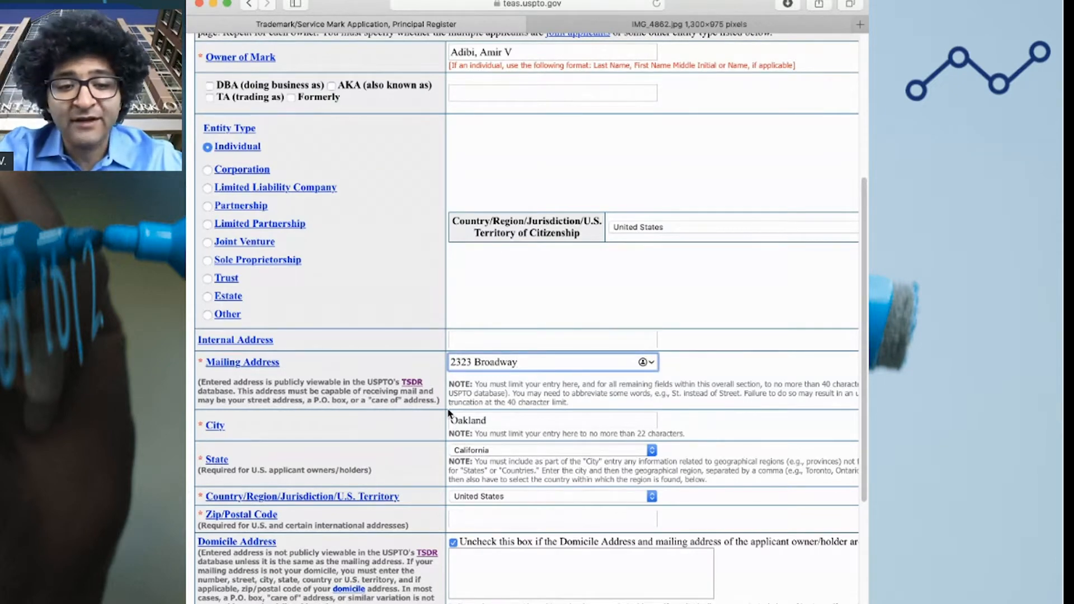
pyautogui.click(741, 367)
pyautogui.scroll(-5, 582, 418)
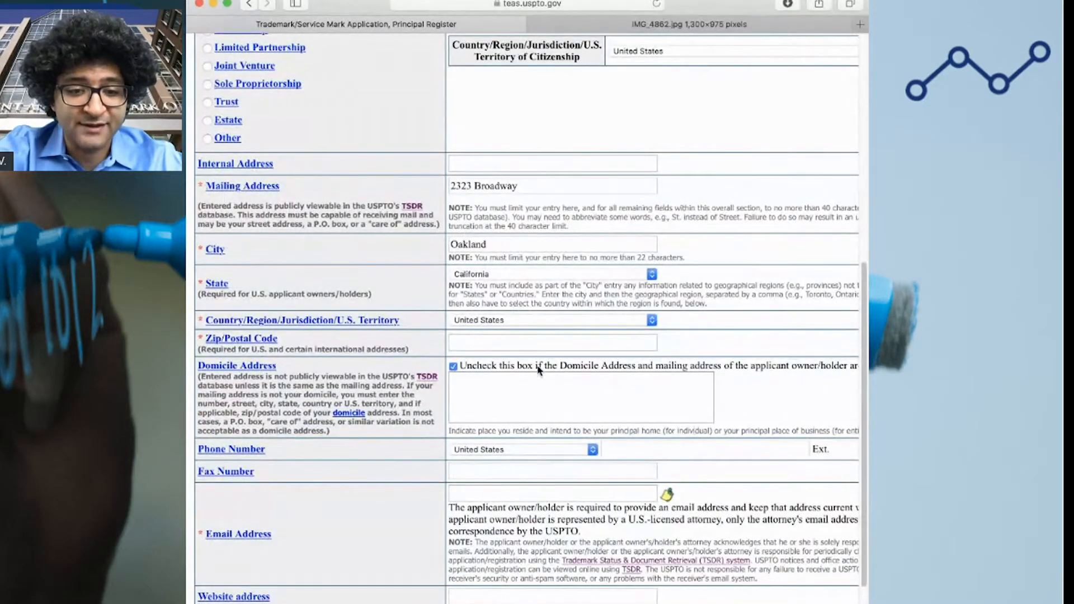
# Enter the owner's ZIP code and review the domicile address explanation
pyautogui.click(520, 346)
pyautogui.write('94612')
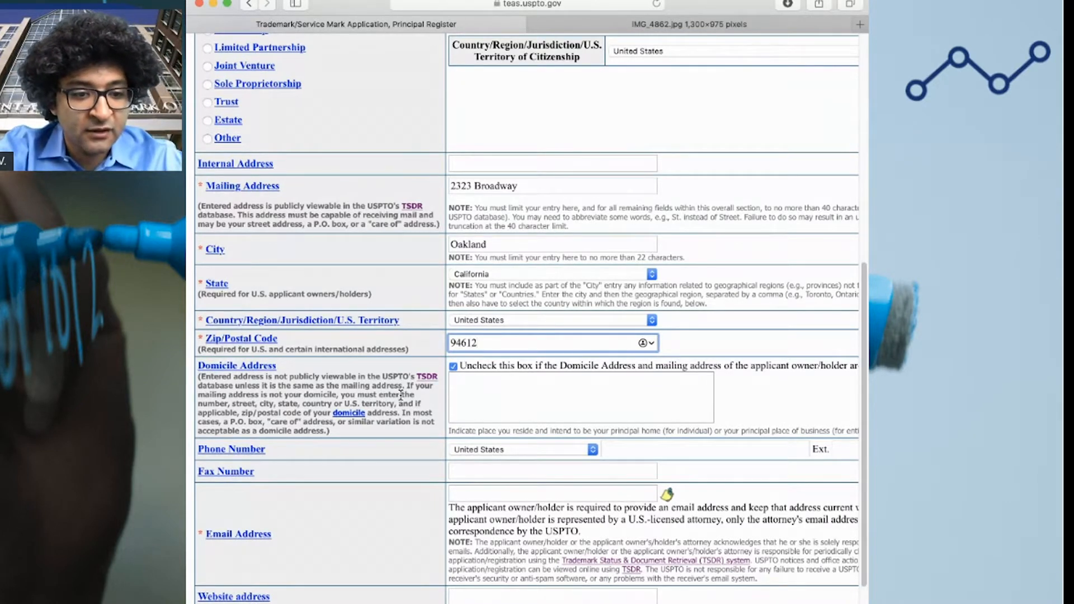
pyautogui.moveTo(331, 433); pyautogui.dragTo(202, 380)
pyautogui.click(224, 393)
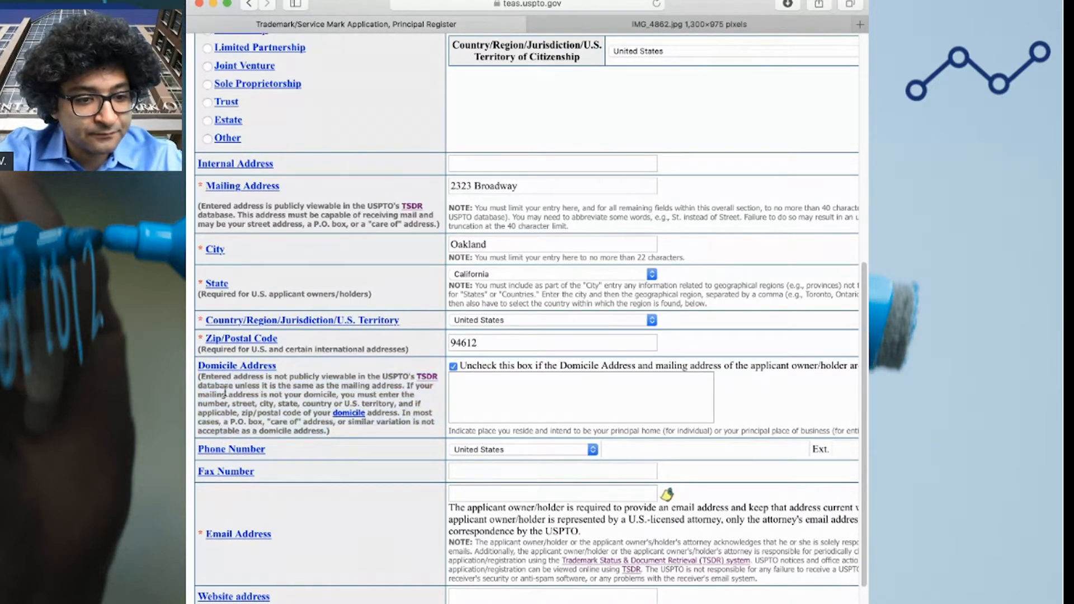
pyautogui.scroll(-1, 647, 433)
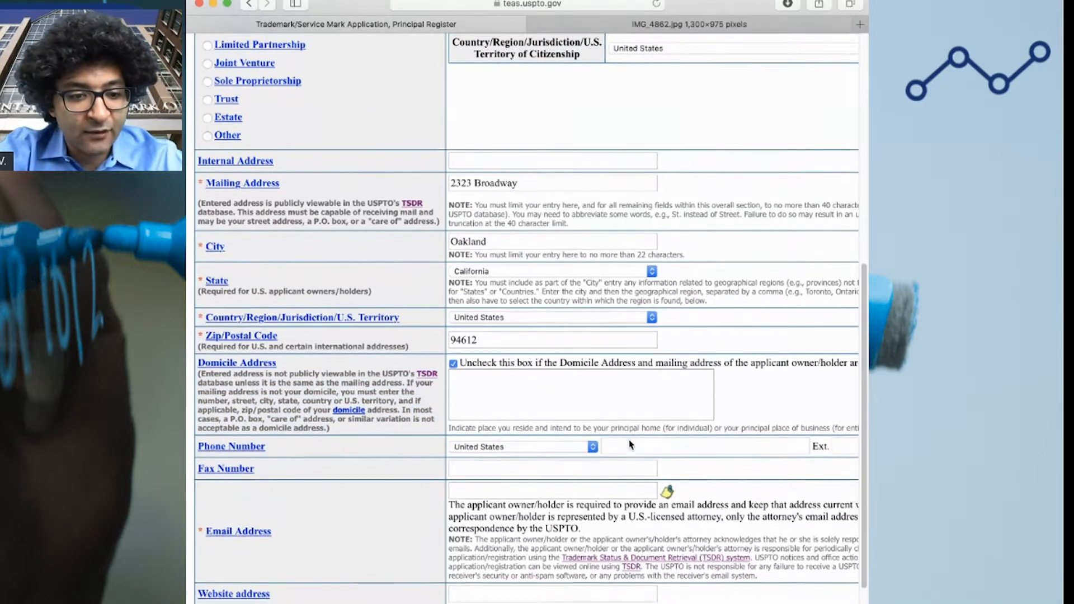
# Fill in the owner's e-mail address, leave the phone number blank, and submit the page
pyautogui.click(538, 489)
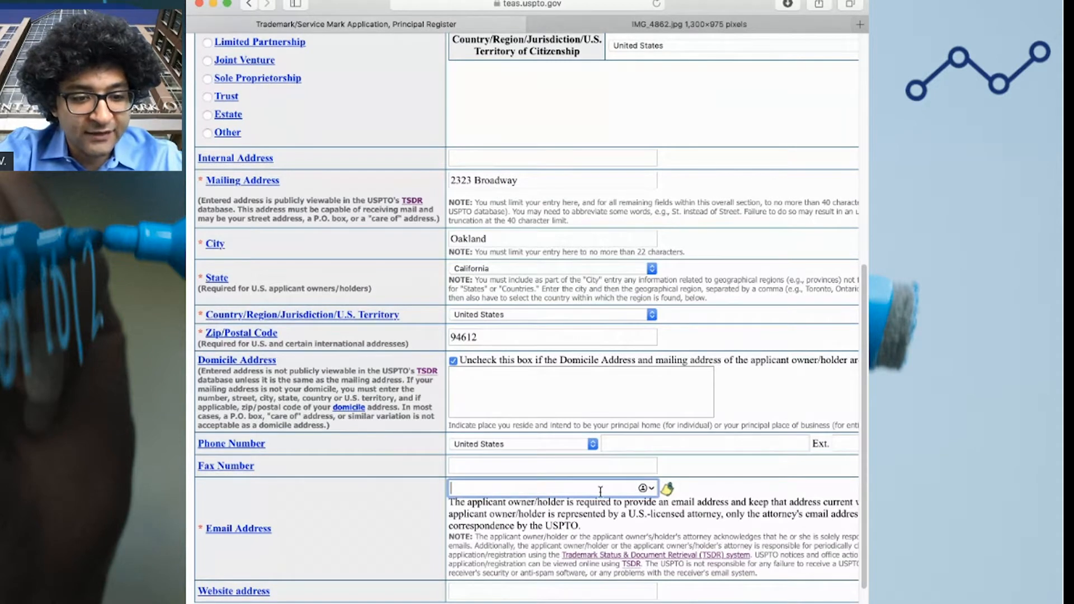
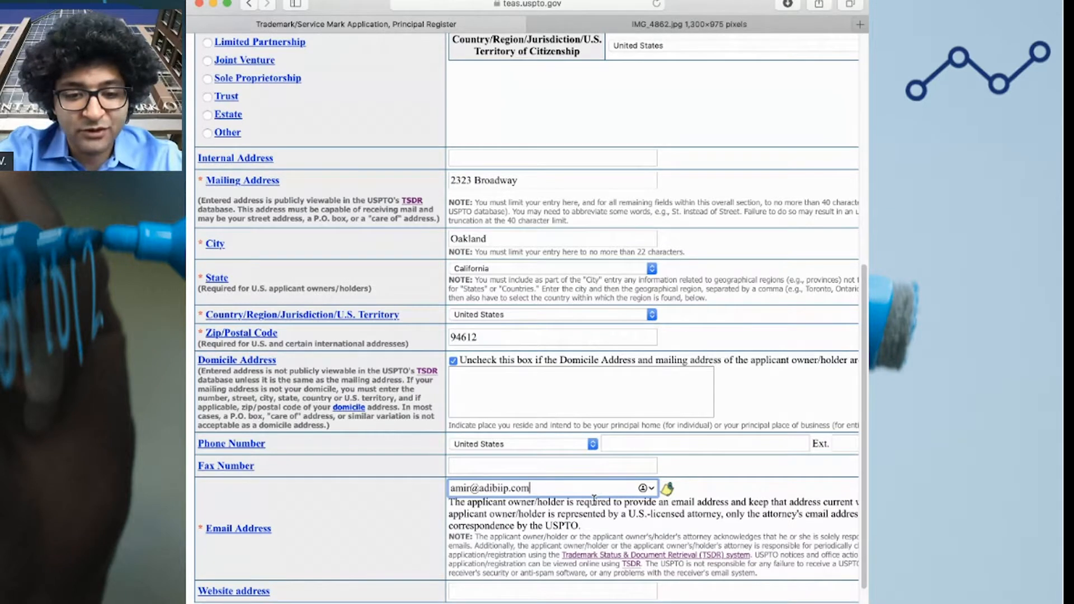
pyautogui.click(693, 447)
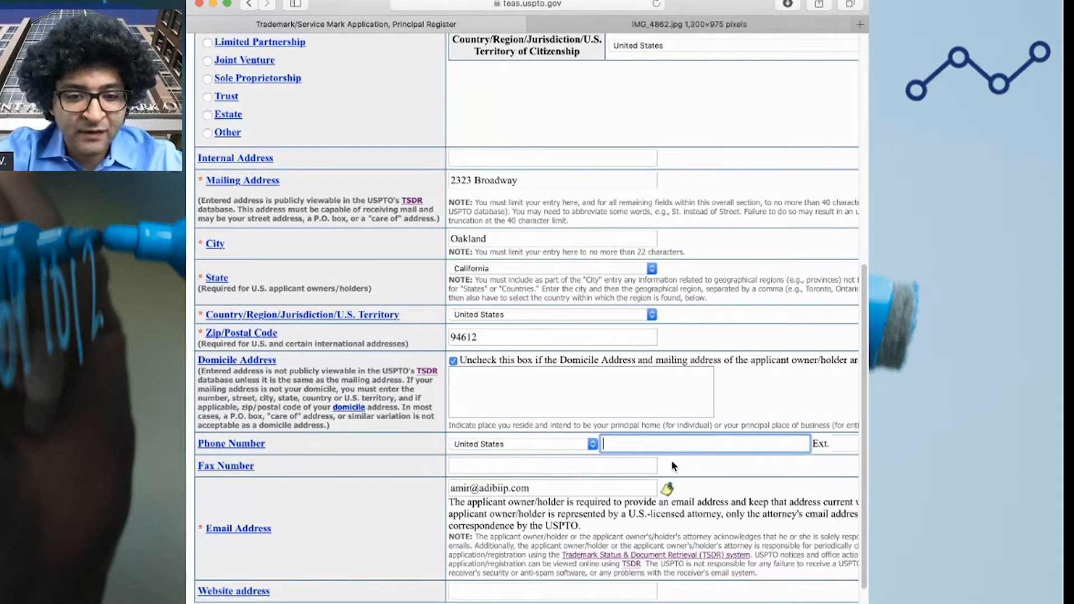
pyautogui.click(498, 591)
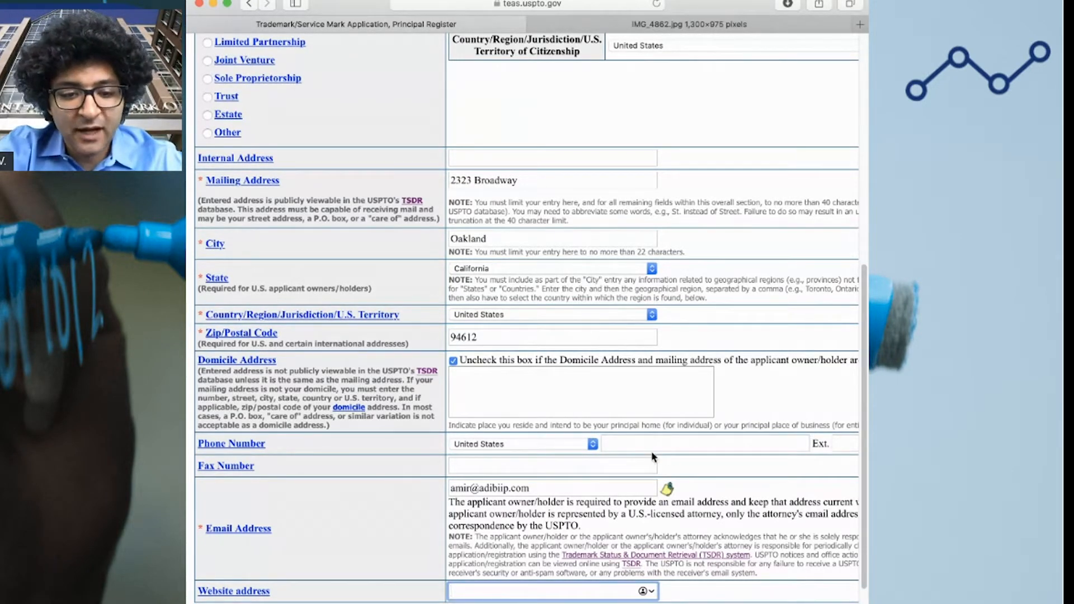
pyautogui.click(479, 603)
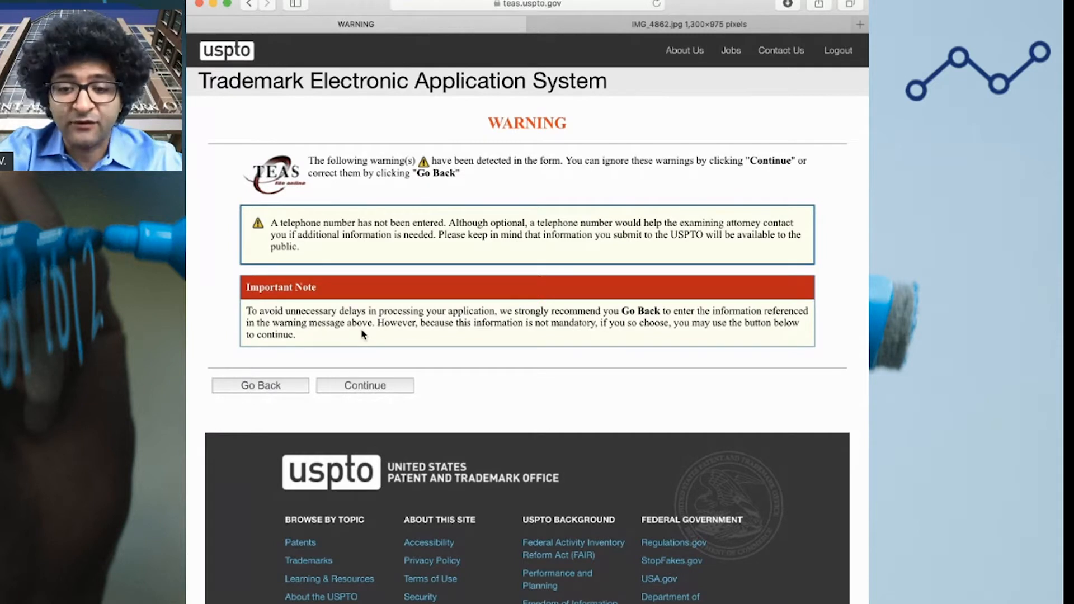
# Continue past the missing telephone number warning without adding a phone
pyautogui.moveTo(271, 222); pyautogui.dragTo(324, 249)
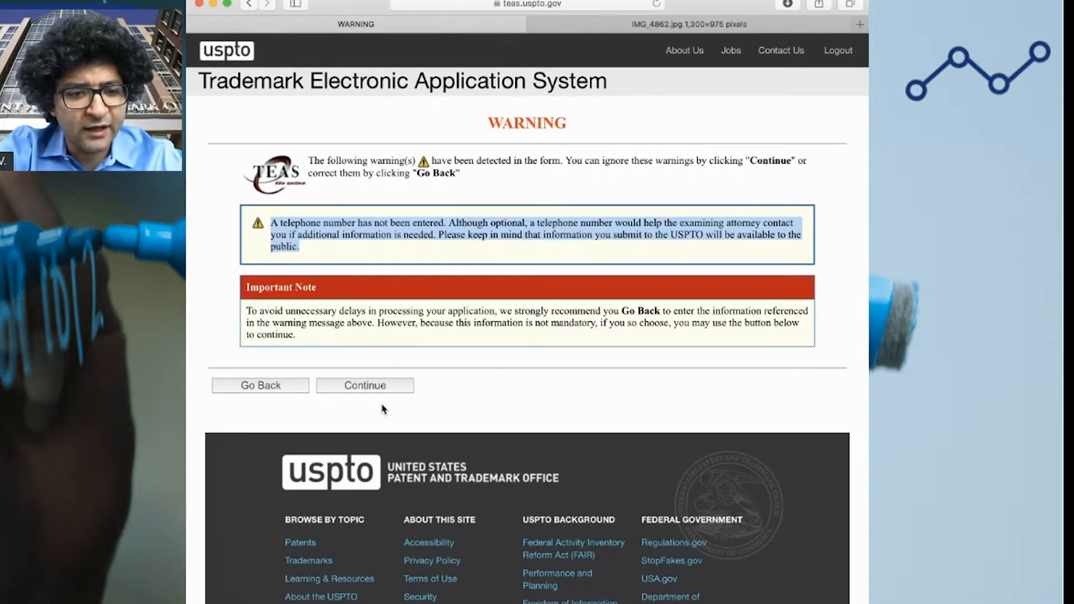
pyautogui.click(366, 386)
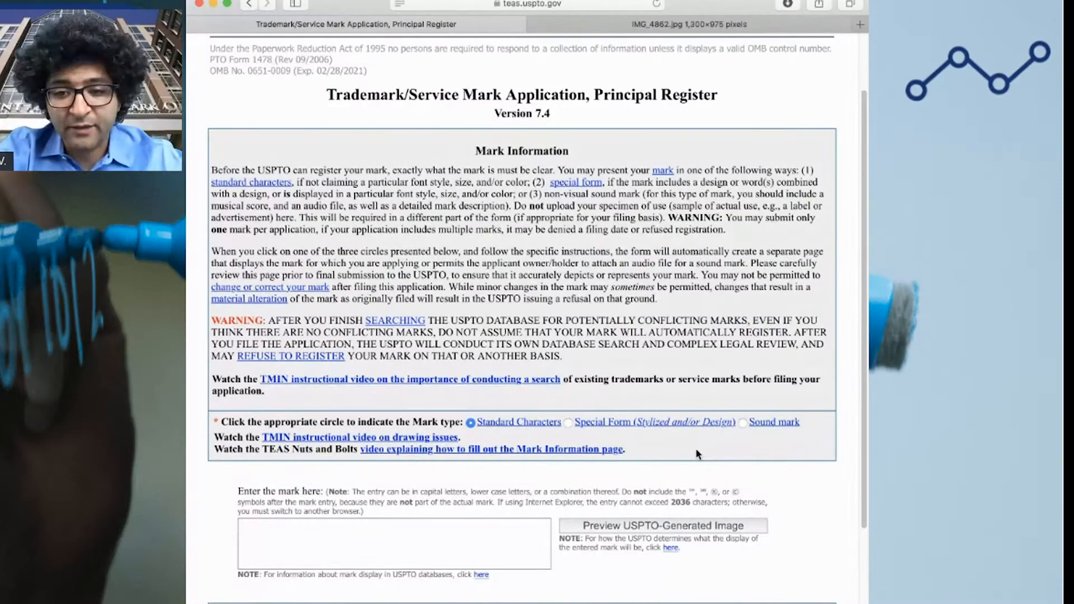
# Choose Special Form (Stylized and/or Design) as the mark type and attach the logo JPG
pyautogui.click(568, 423)
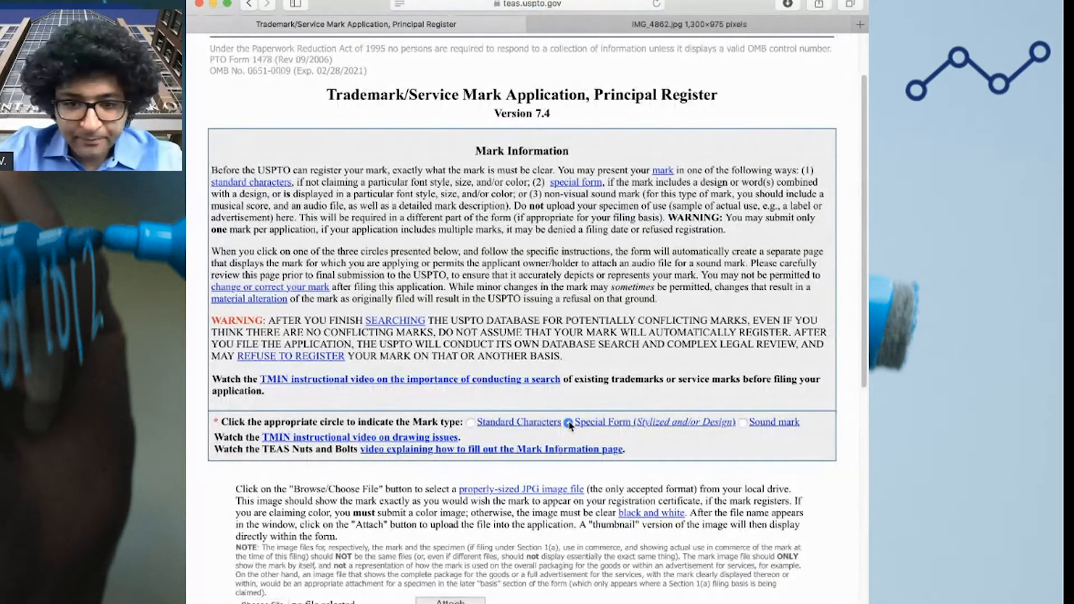
pyautogui.scroll(-5, 570, 425)
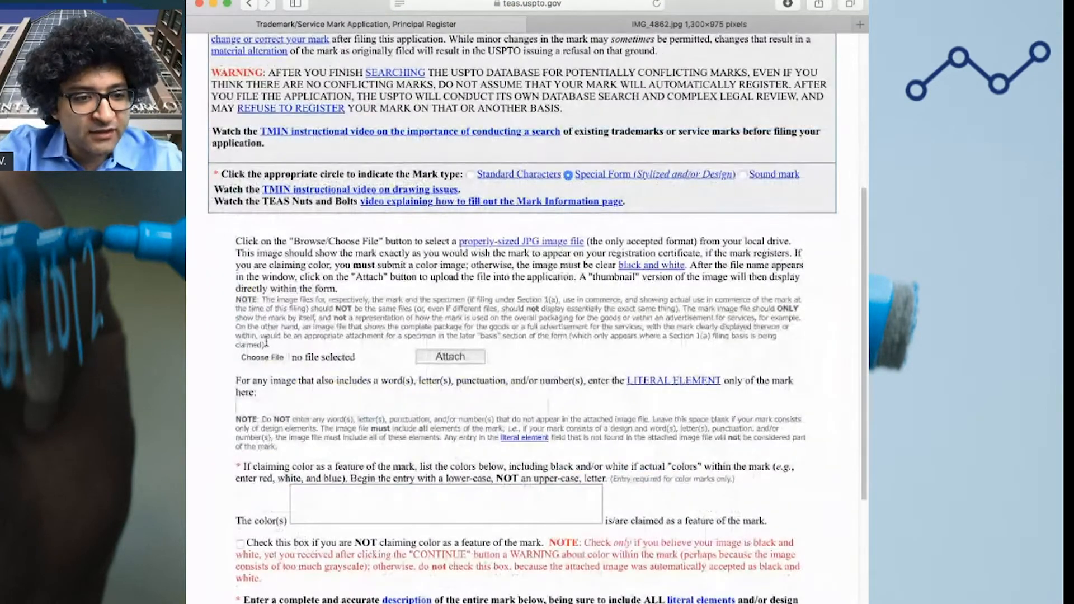
pyautogui.click(269, 358)
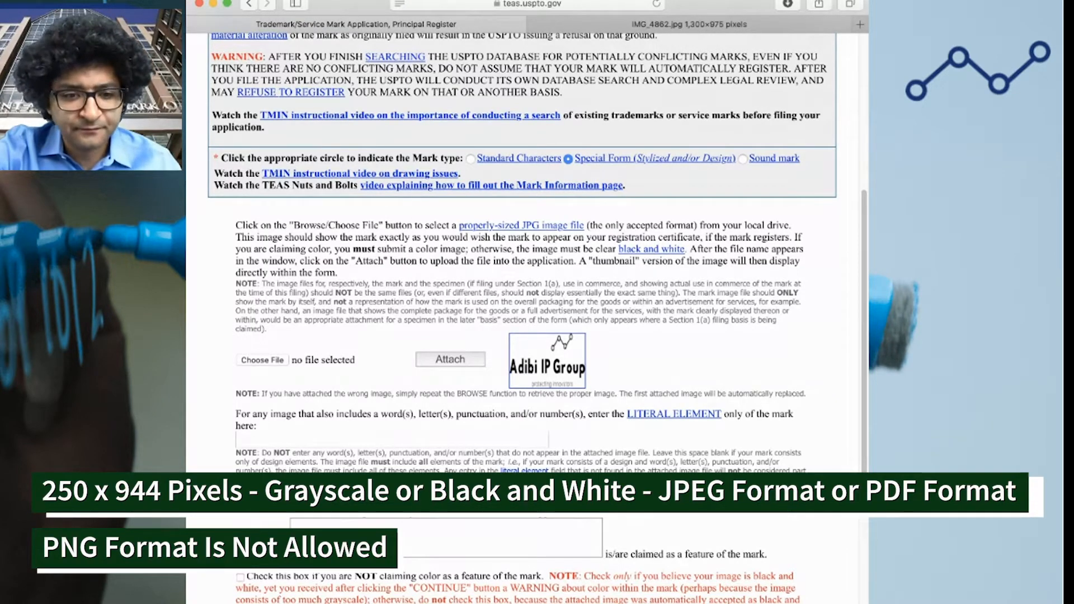
# Open the attached 944×344 logo full size in a new tab, then return to the application form
pyautogui.click(570, 356)
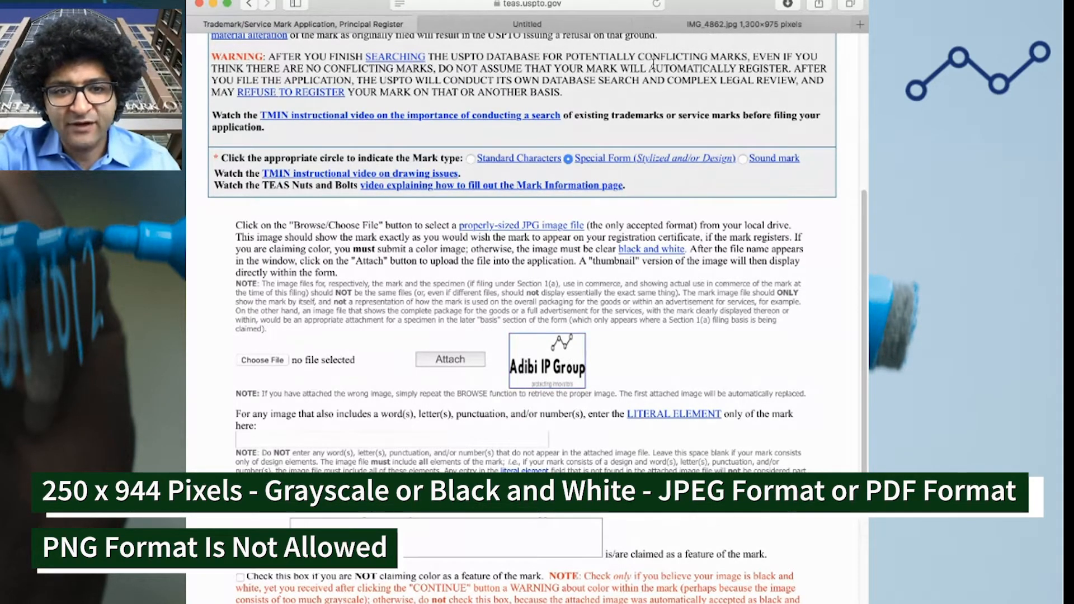
pyautogui.click(536, 23)
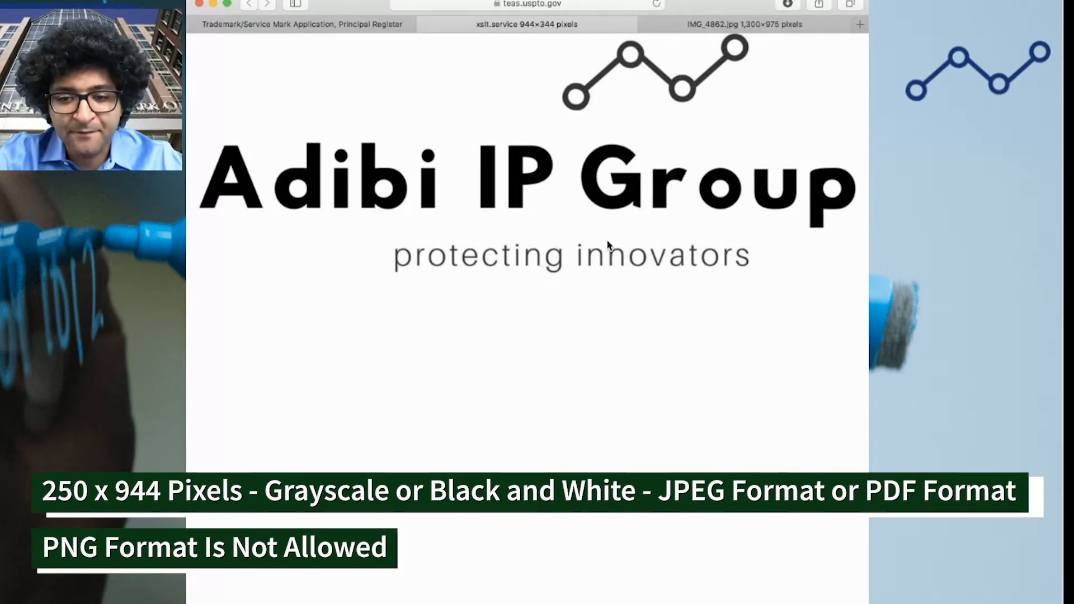
pyautogui.click(332, 28)
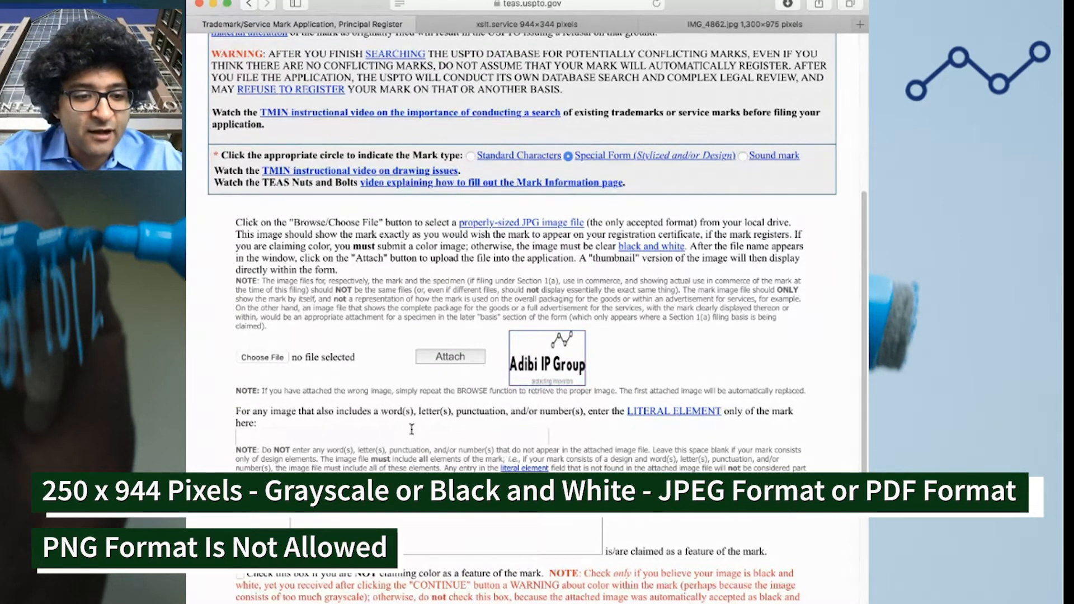
pyautogui.click(428, 437)
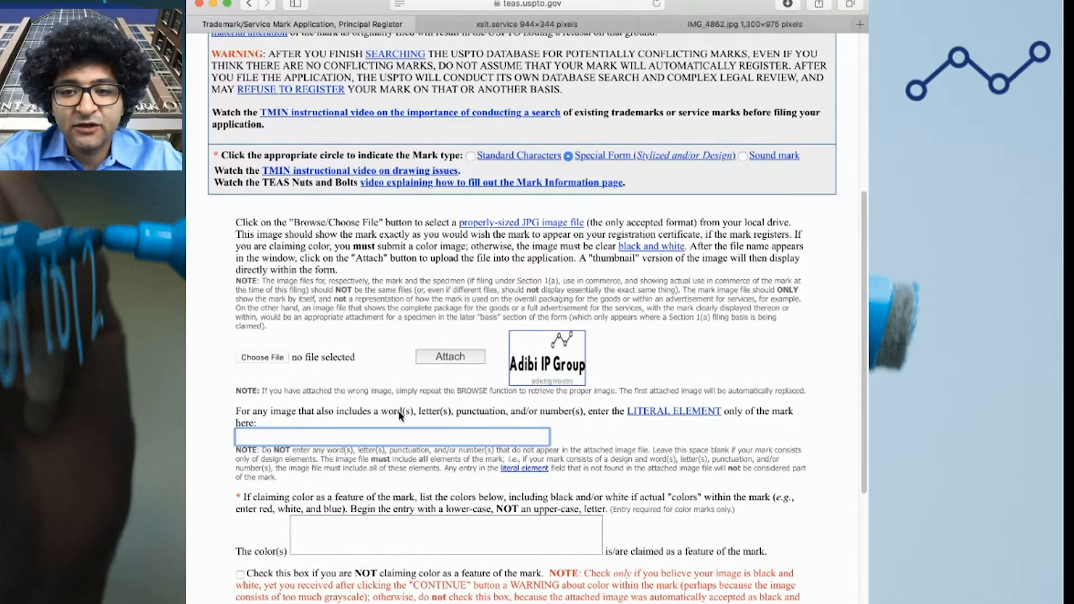
# Enter the literal element 'Adibi IP Group protecting innovators', correcting the spelling of 'protecting'
pyautogui.scroll(-1, 400, 415)
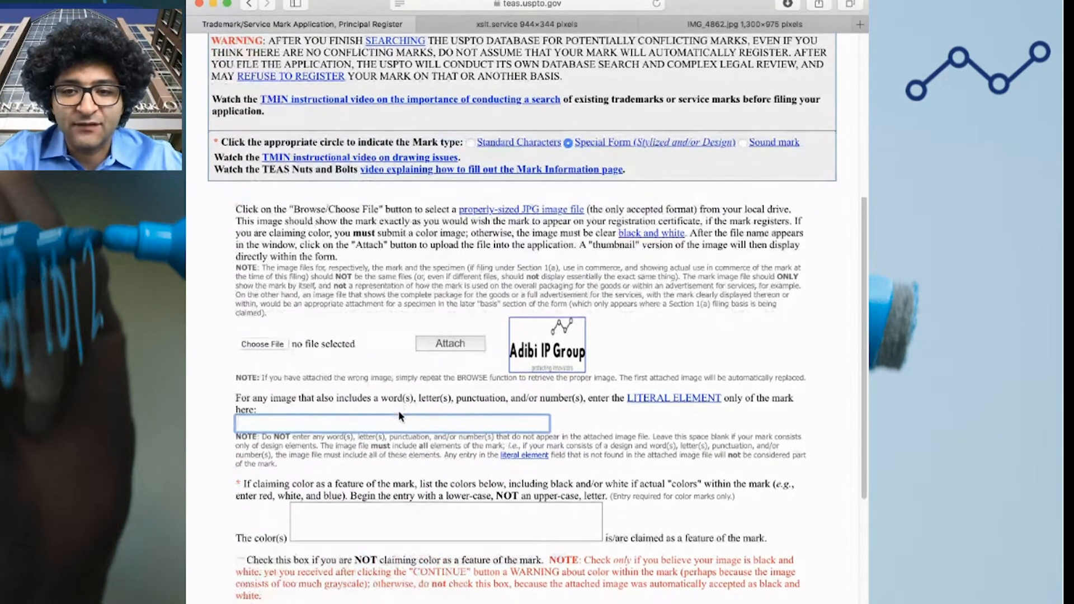
pyautogui.write('Adibi ip')
pyautogui.press('BackSpace')
pyautogui.press('BackSpace')
pyautogui.write('IP group')
pyautogui.press('BackSpace')
pyautogui.press('BackSpace')
pyautogui.press('BackSpace')
pyautogui.press('BackSpace')
pyautogui.write('Gr')
pyautogui.press('BackSpace')
pyautogui.press('BackSpace')
pyautogui.press('BackSpace')
pyautogui.press('BackSpace')
pyautogui.write('G')
pyautogui.press('BackSpace')
pyautogui.write('Group')
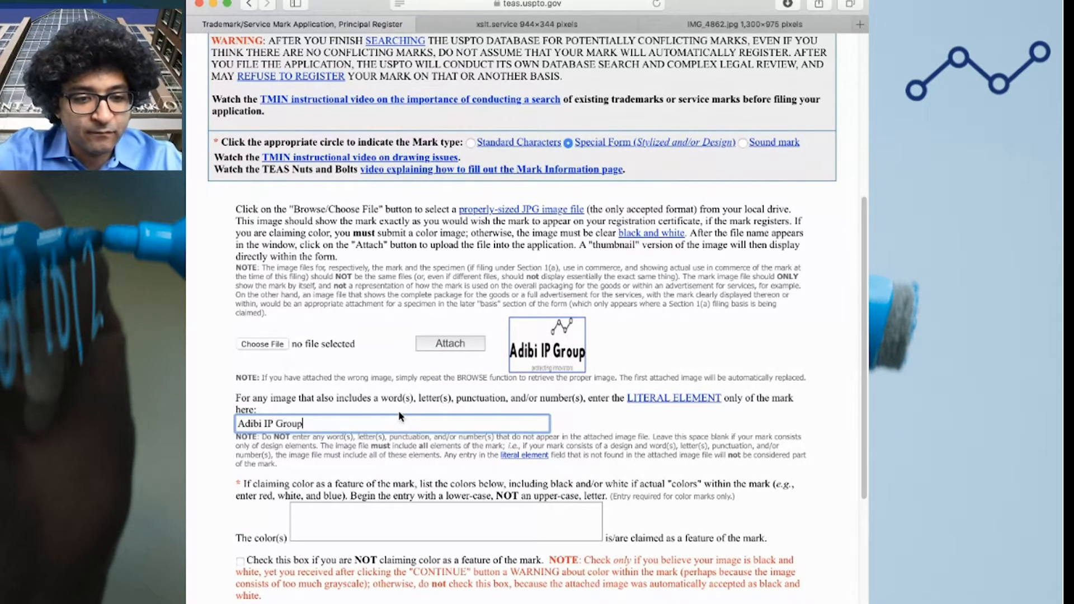
pyautogui.write(' protecti')
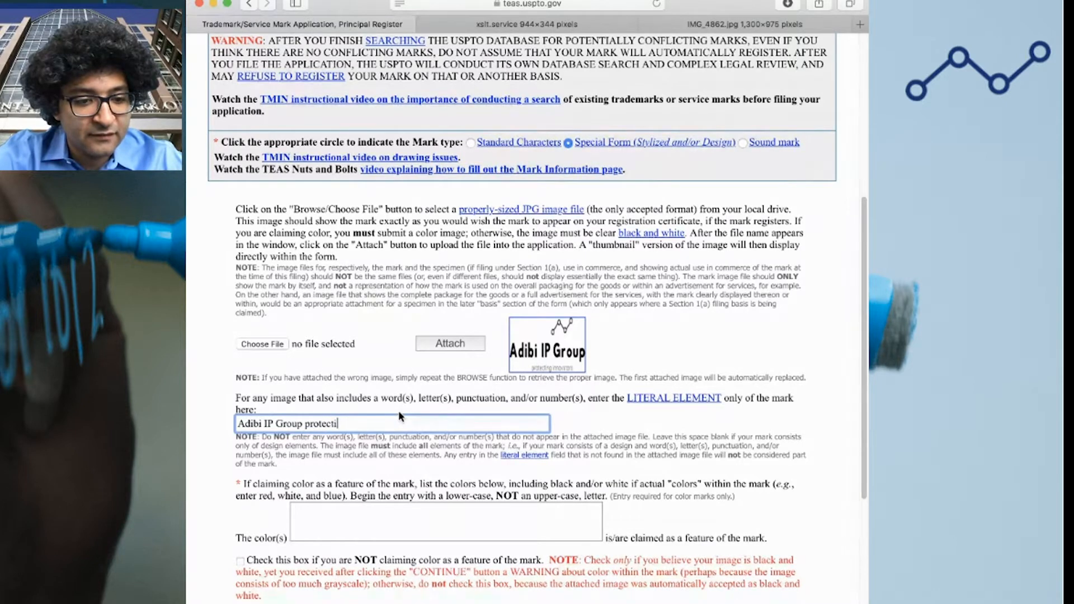
pyautogui.press('BackSpace')
pyautogui.write('ng innovators')
pyautogui.press('Tab')
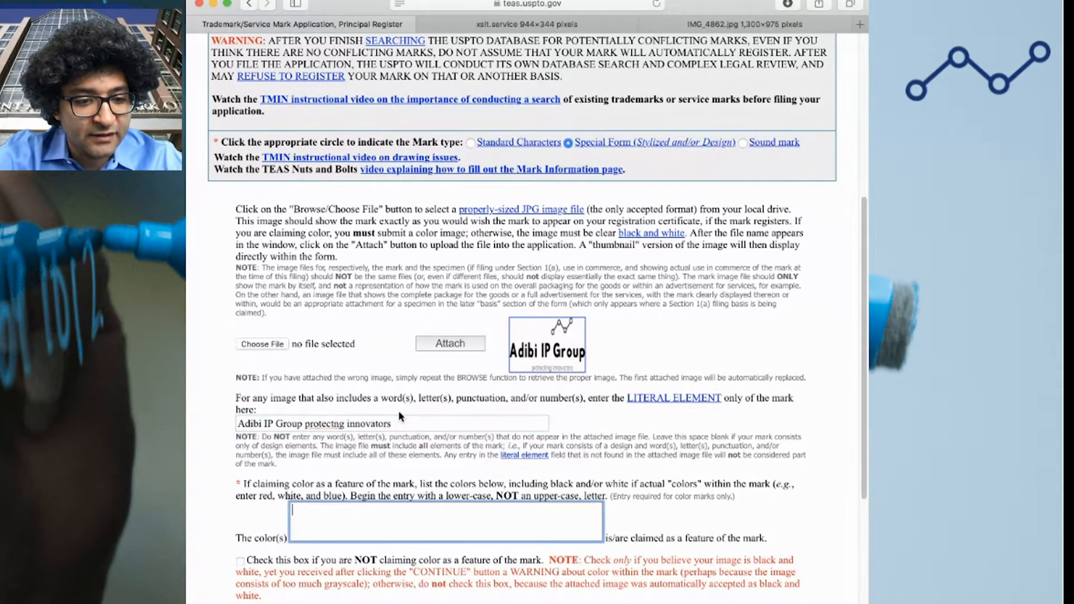
pyautogui.doubleClick(326, 424)
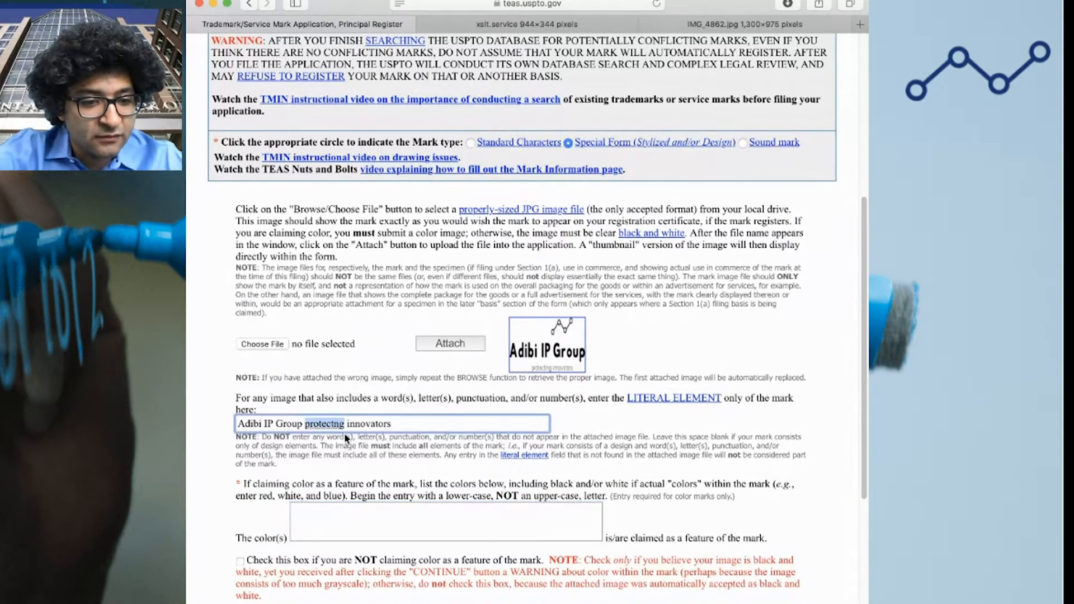
pyautogui.click(345, 438)
pyautogui.click(412, 424)
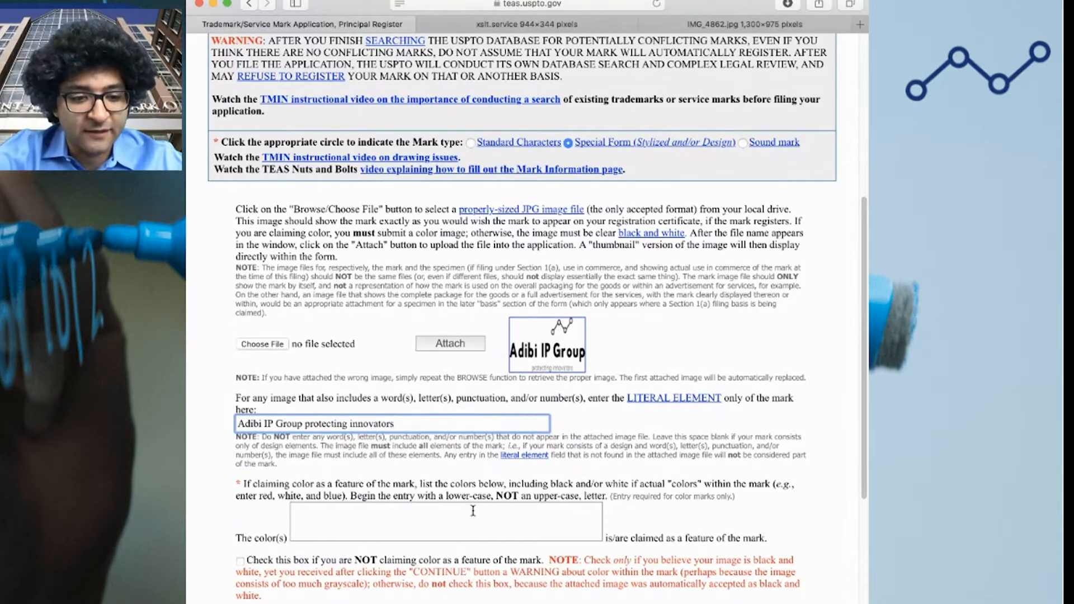
# Check the 'NOT claiming color' box and start the mark description
pyautogui.scroll(-1, 304, 549)
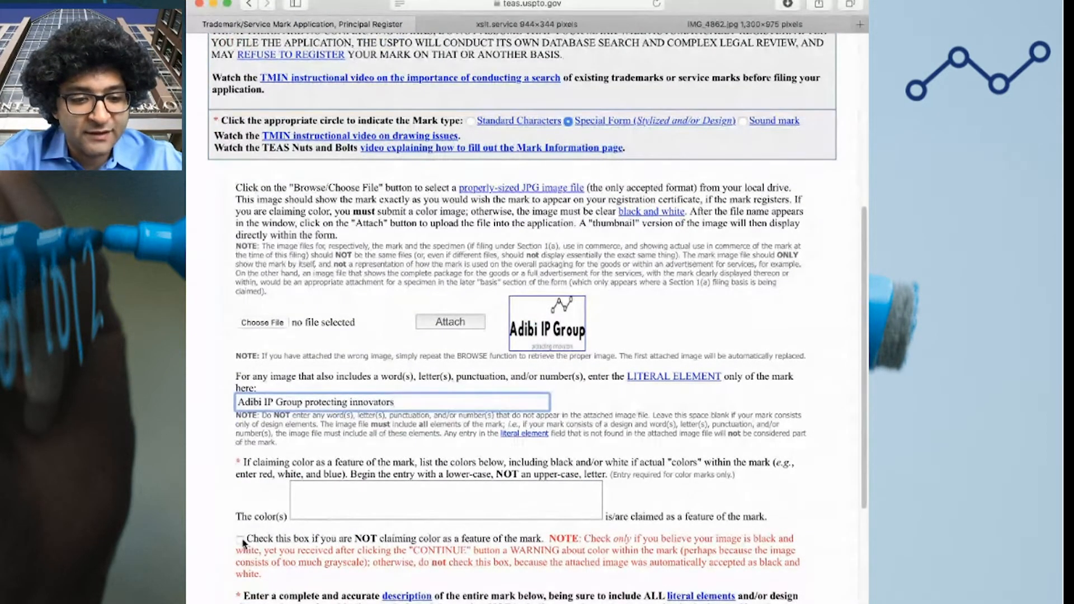
pyautogui.click(240, 541)
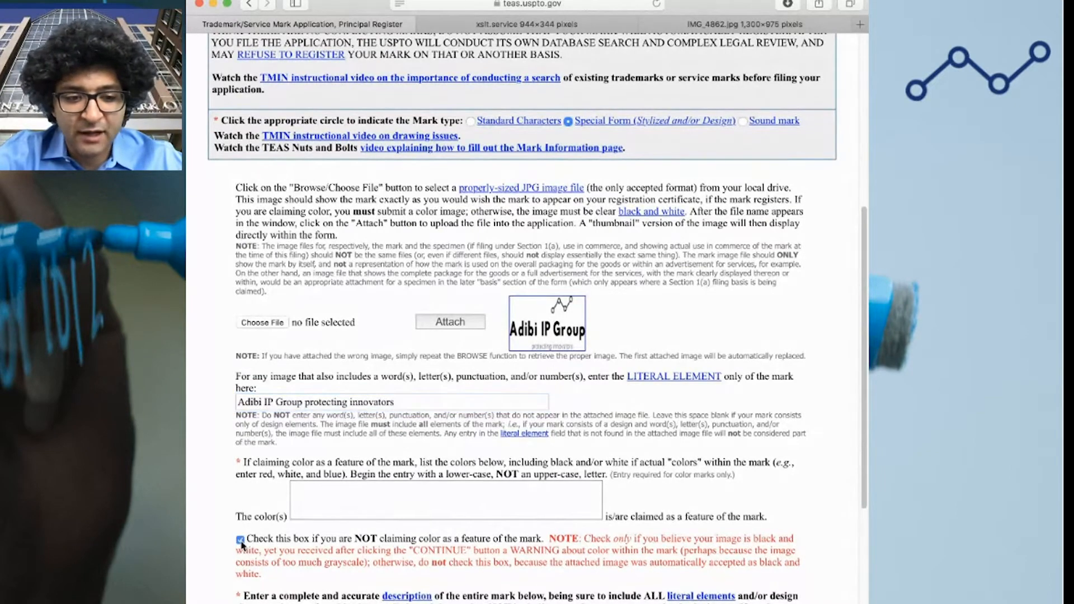
pyautogui.scroll(-3, 243, 537)
pyautogui.click(302, 588)
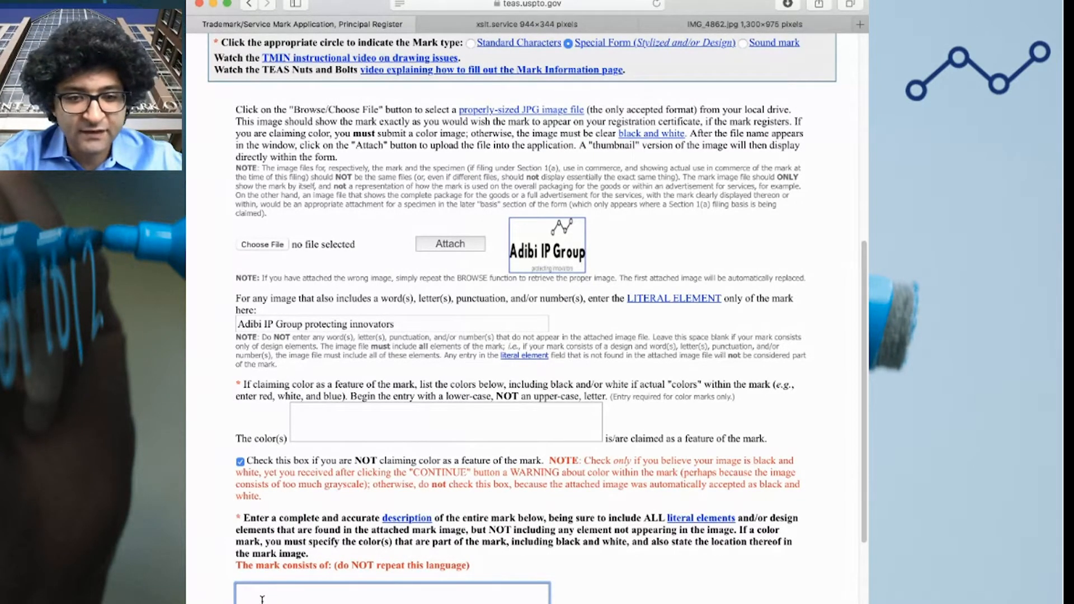
# Begin the mark description with 'stylized text', correcting the misspellings
pyautogui.write('th')
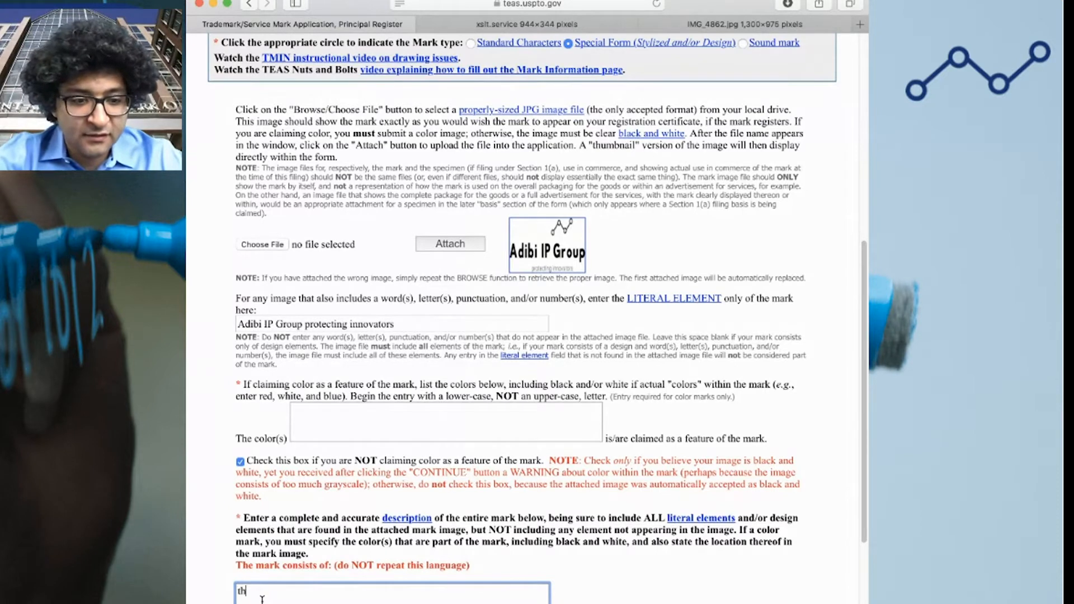
pyautogui.write('e')
pyautogui.press('BackSpace')
pyautogui.press('BackSpace')
pyautogui.press('BackSpace')
pyautogui.press('BackSpace')
pyautogui.write('systeled')
pyautogui.press('BackSpace')
pyautogui.press('BackSpace')
pyautogui.press('BackSpace')
pyautogui.press('BackSpace')
pyautogui.press('BackSpace')
pyautogui.press('BackSpace')
pyautogui.write('lized text')
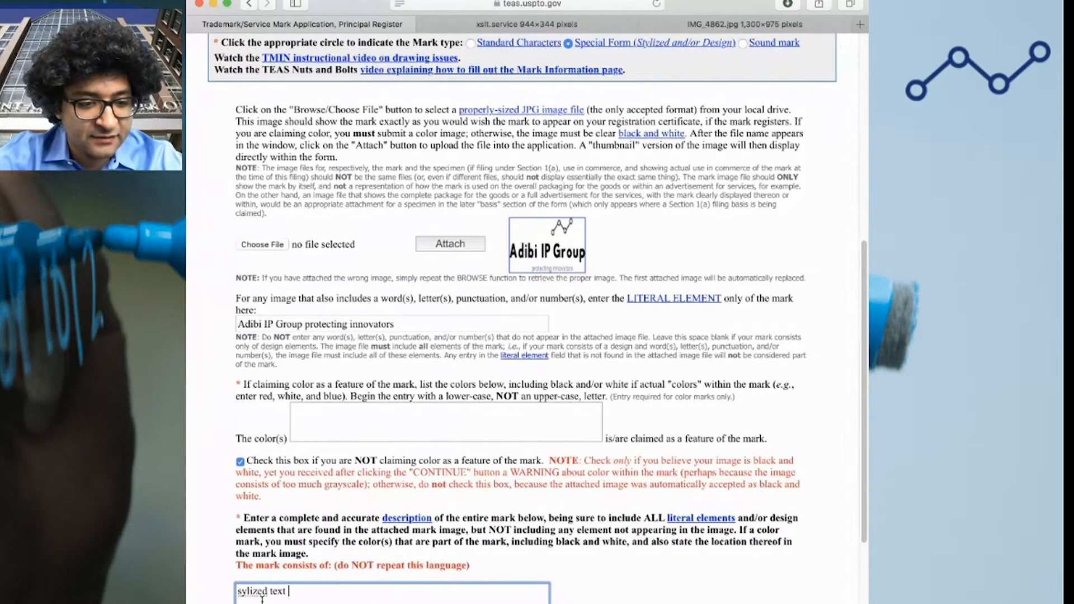
pyautogui.click(244, 594)
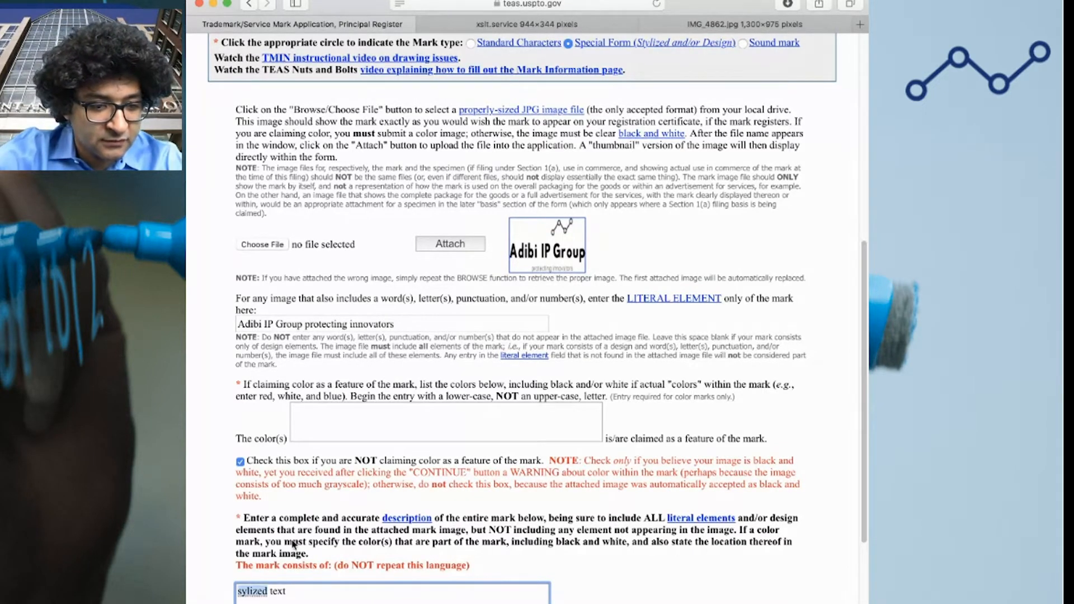
pyautogui.write('t')
pyautogui.click(335, 583)
pyautogui.click(336, 586)
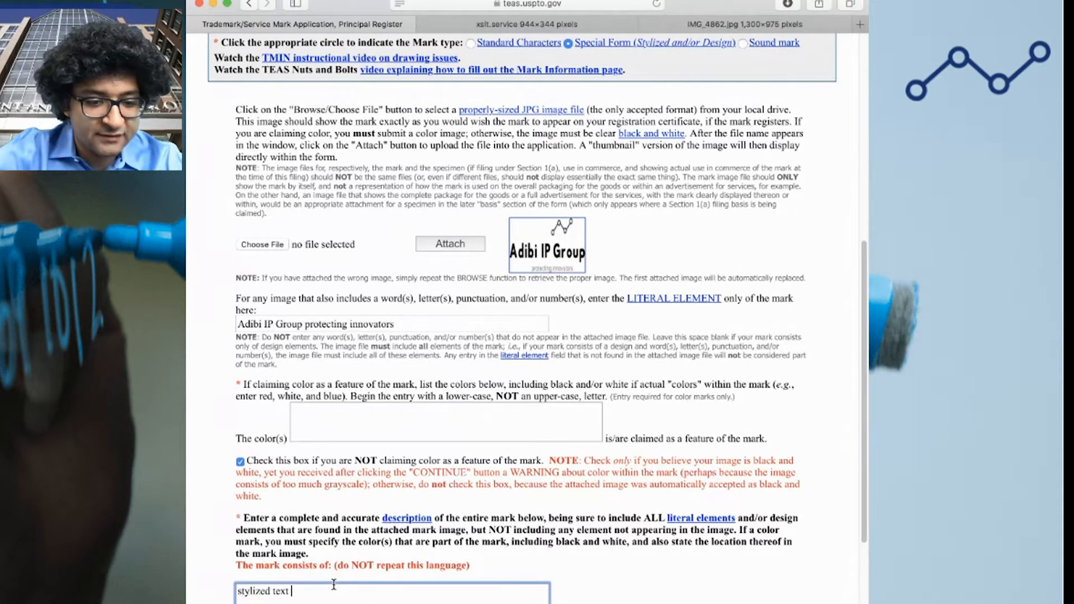
# Continue the description: of the words "Adibi IP Group" having a molecular structure design above and
pyautogui.write('of the words "Adi')
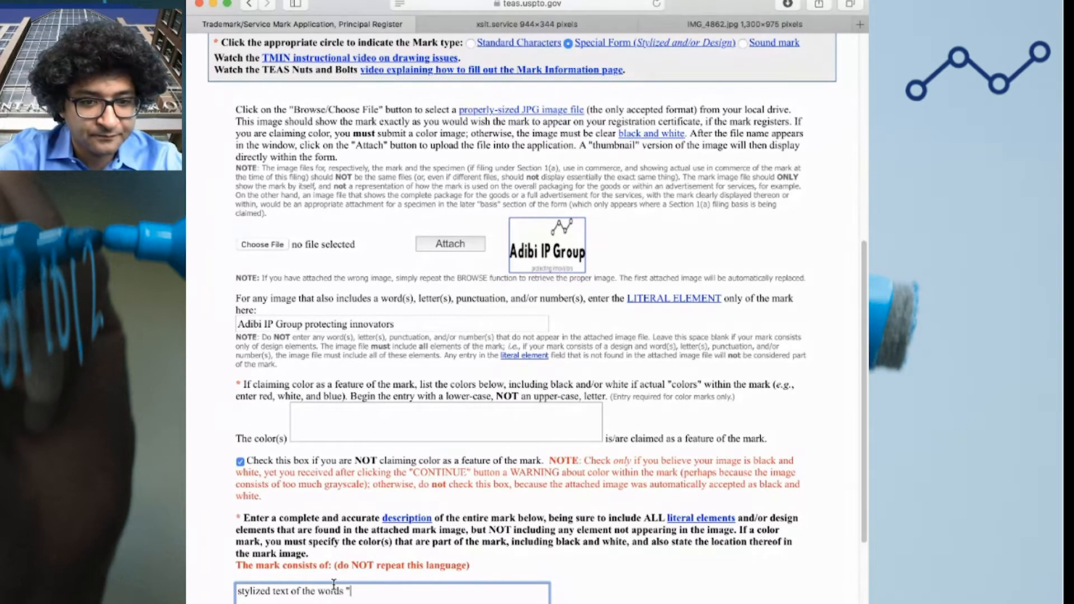
pyautogui.press('BackSpace')
pyautogui.press('BackSpace')
pyautogui.write('d')
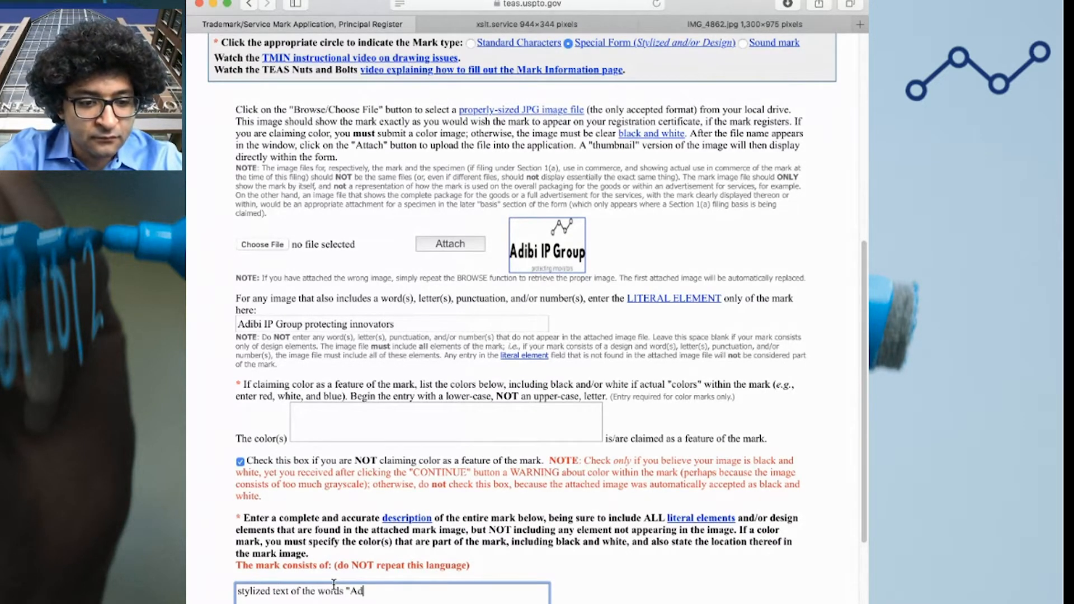
pyautogui.write('ibi IP Group" ha')
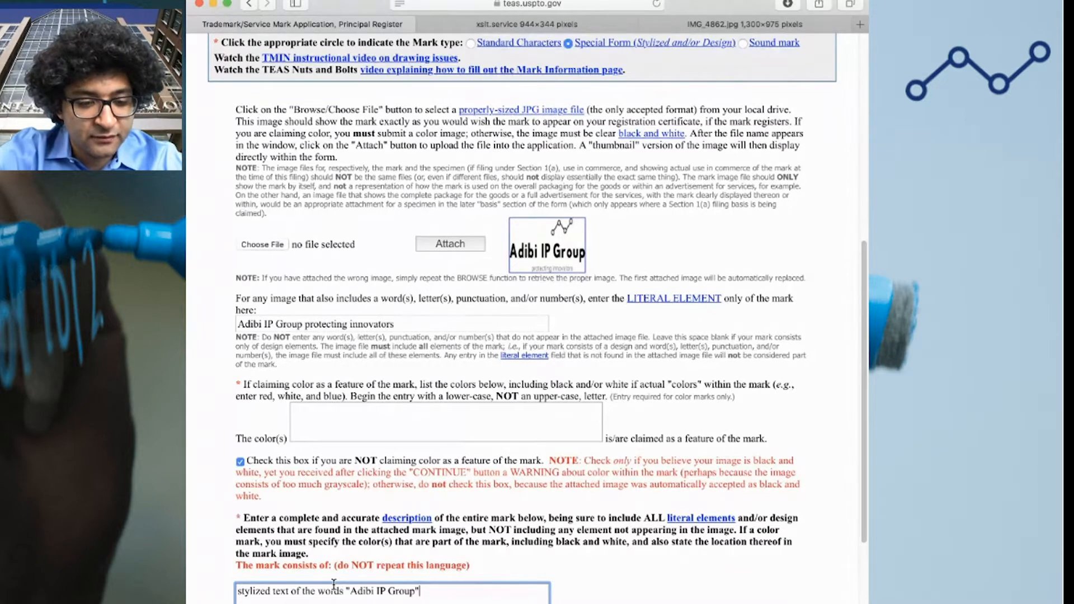
pyautogui.write('ving a moe')
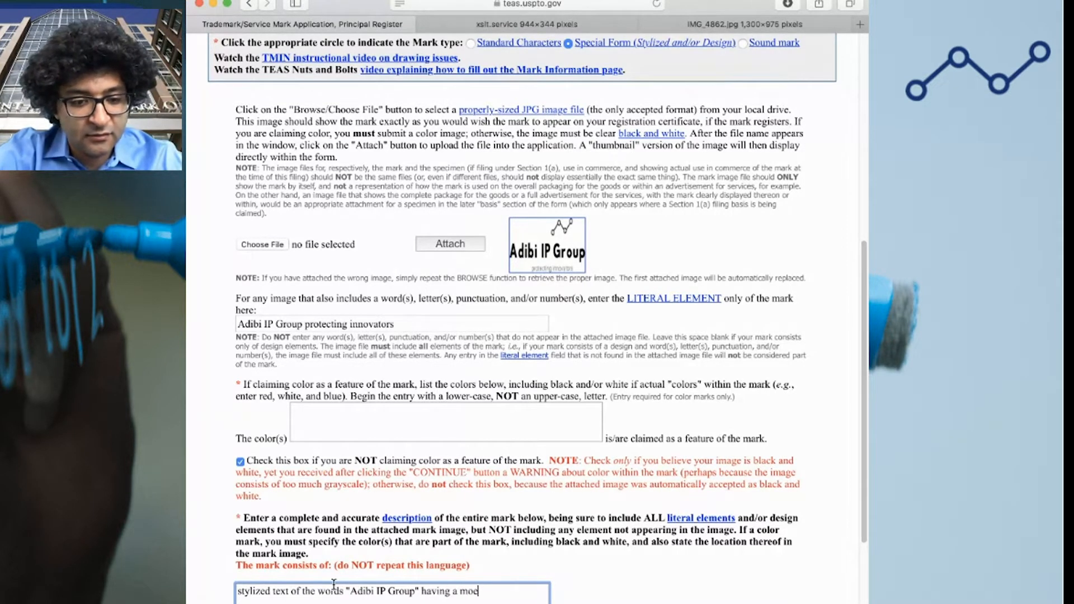
pyautogui.press('BackSpace')
pyautogui.write('lecu')
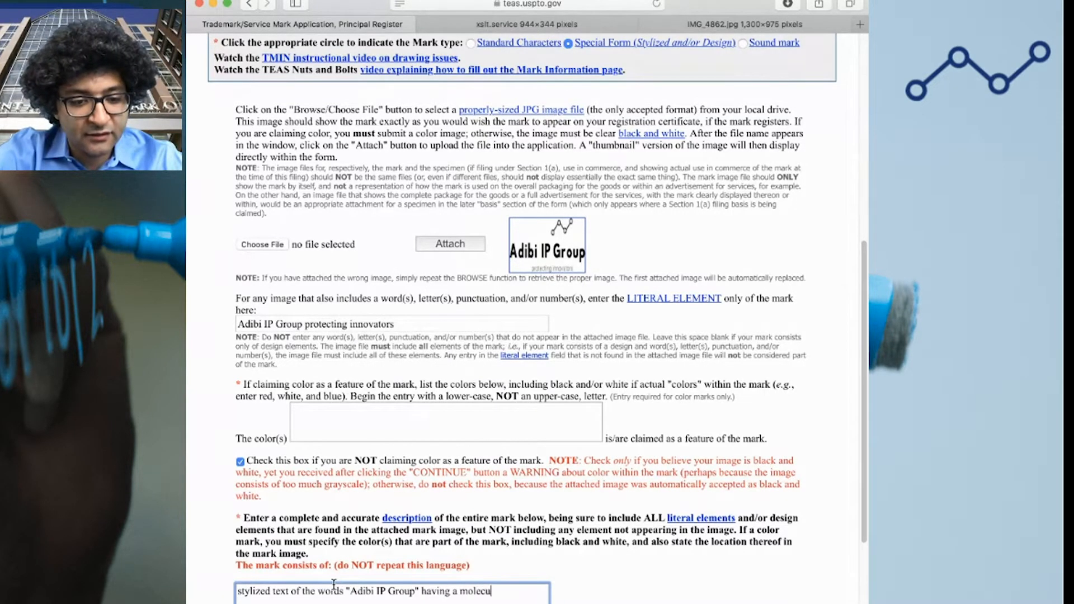
pyautogui.write('lar structure design')
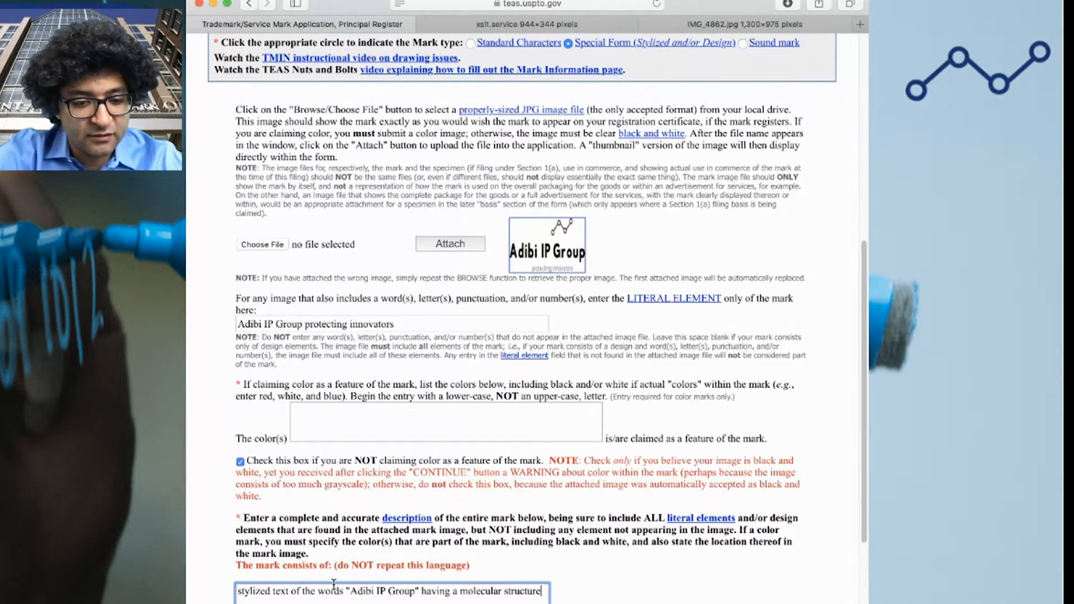
pyautogui.write(' above and smaller stylized text of the words "protecting innovators" below')
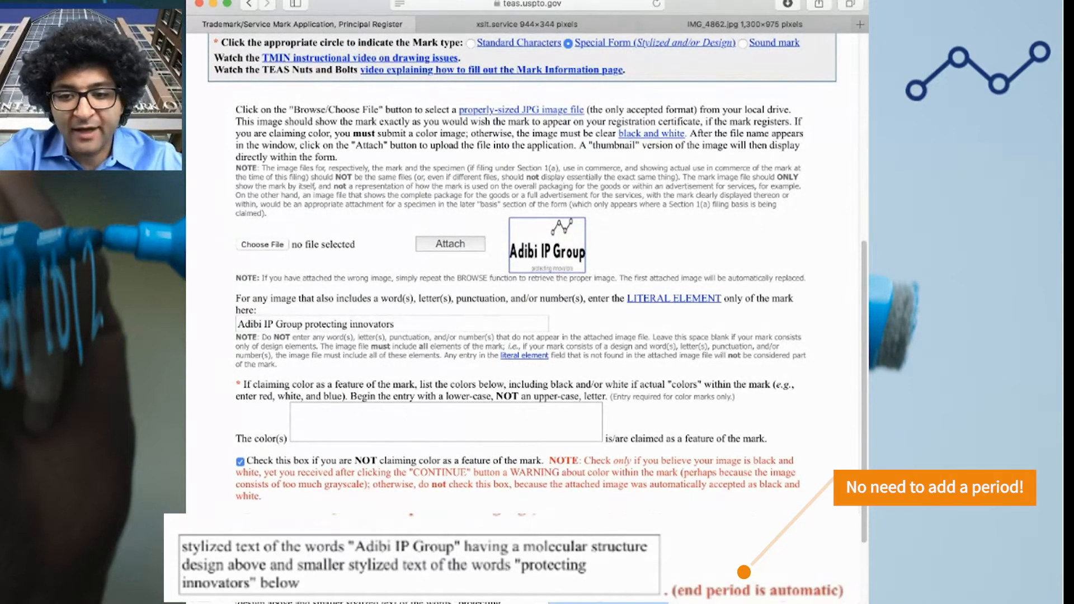
pyautogui.scroll(-3, 400, 519)
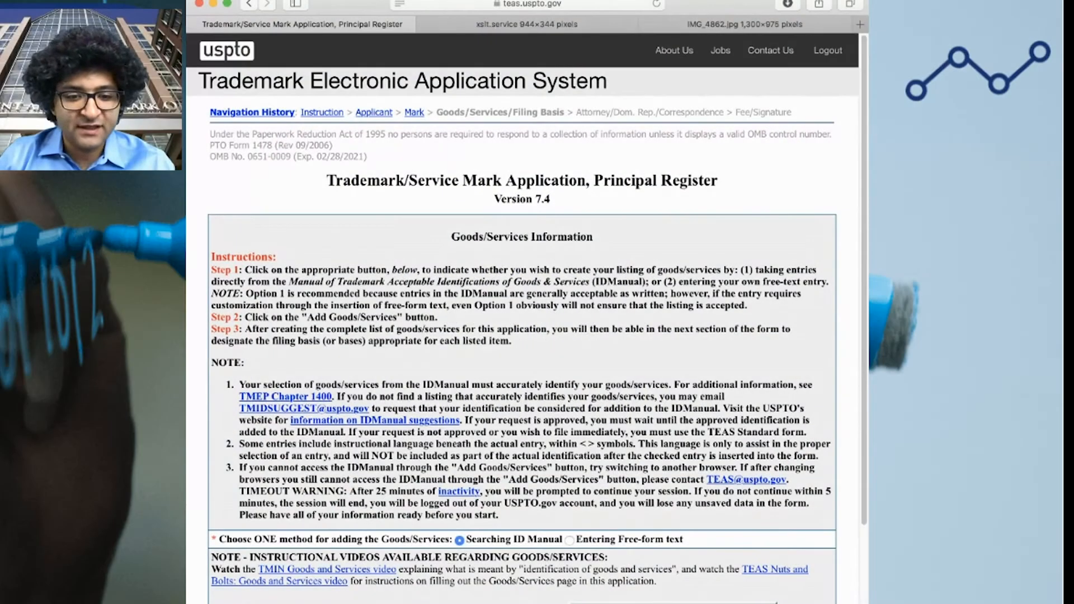
# Choose free-form text entry for goods and services and select International Class 025
pyautogui.click(569, 540)
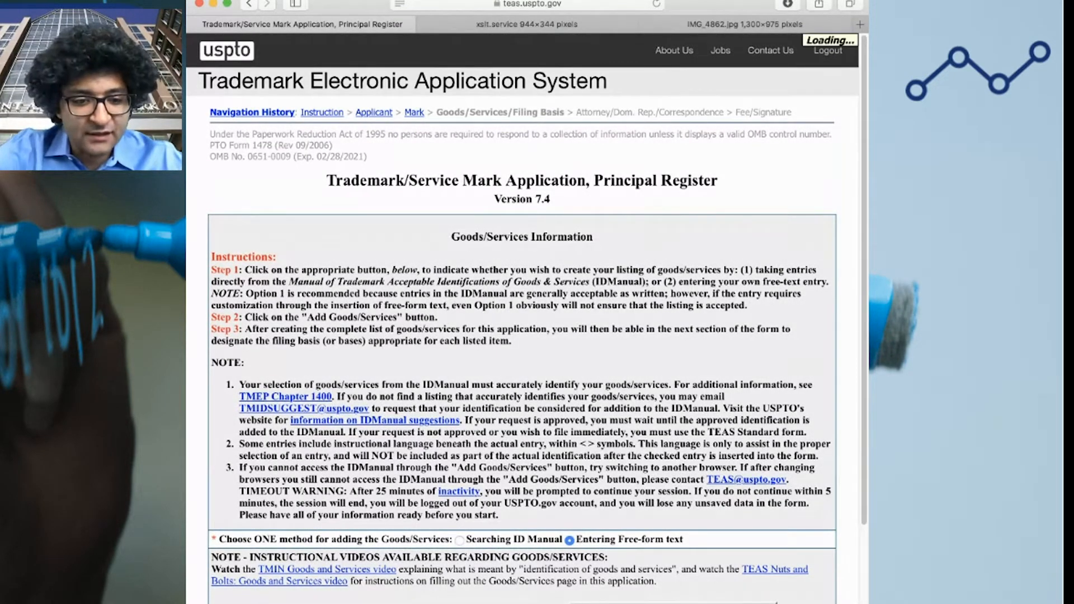
pyautogui.scroll(-3, 460, 570)
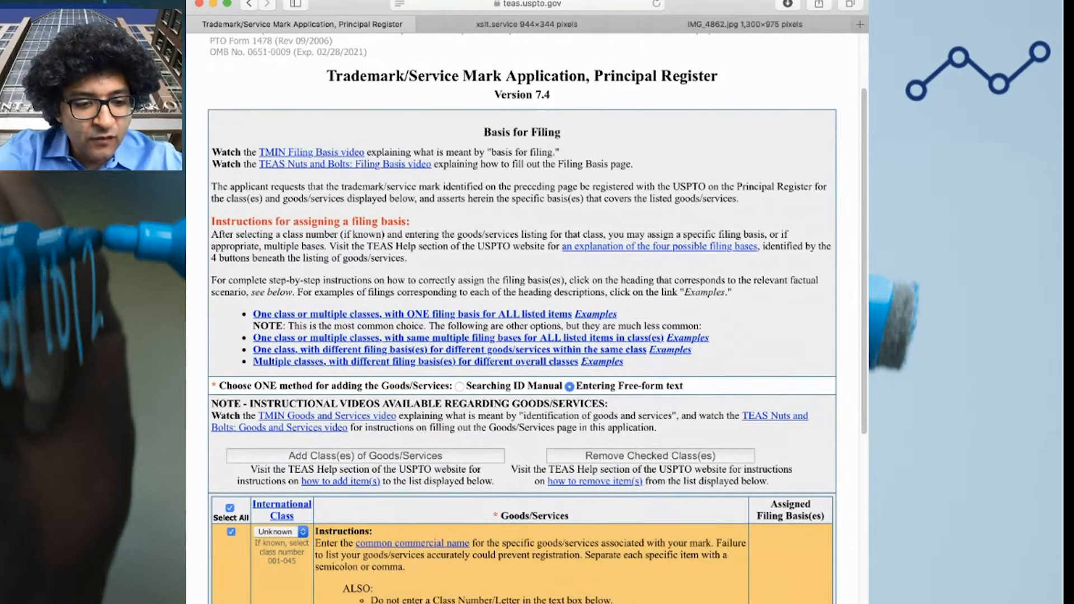
pyautogui.click(282, 597)
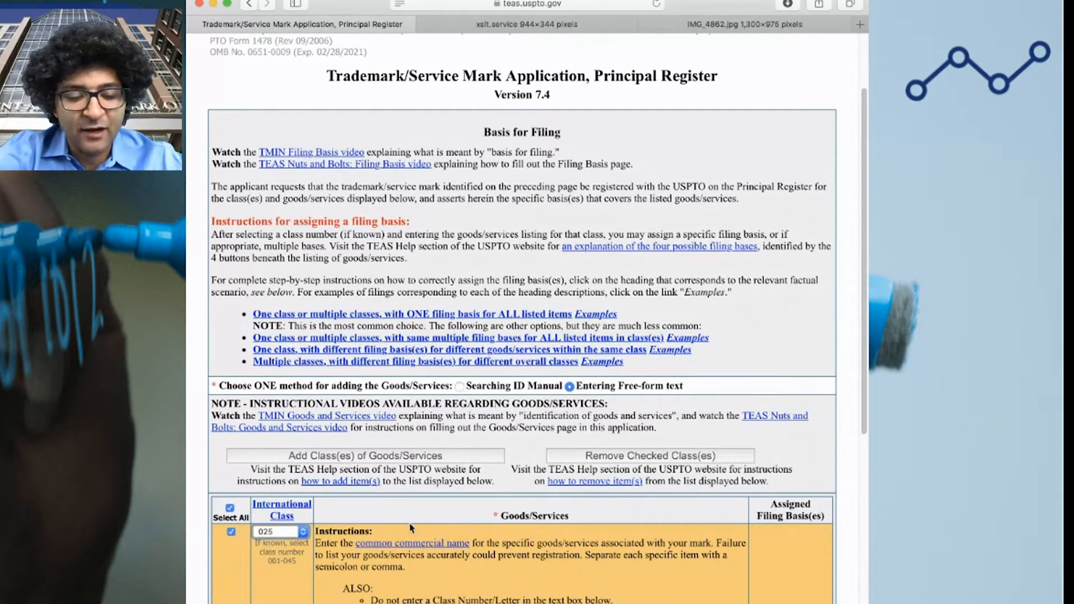
pyautogui.scroll(-3, 336, 548)
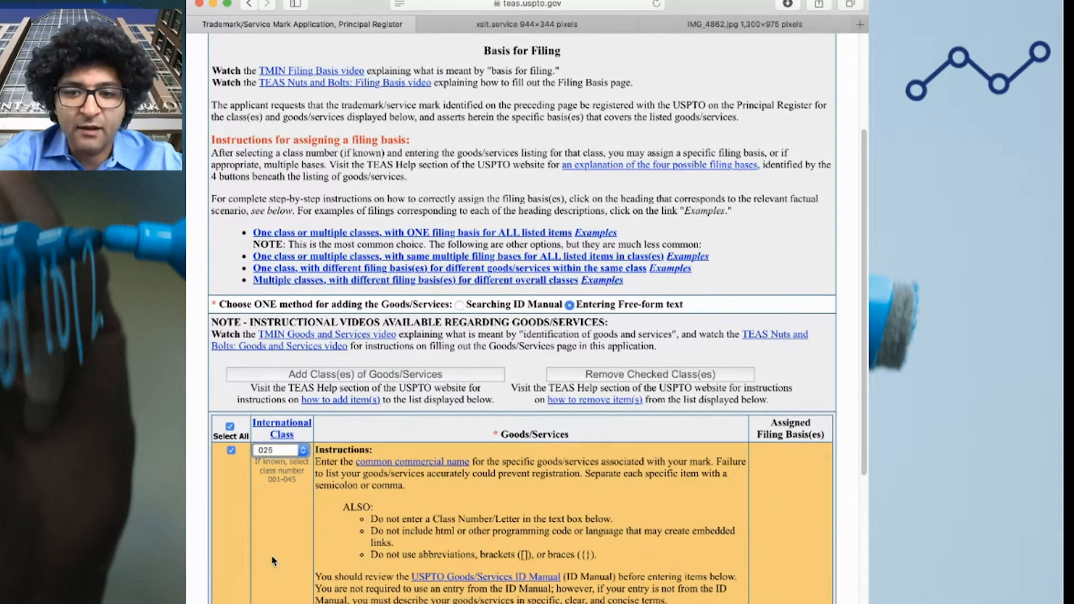
pyautogui.scroll(-1, 286, 548)
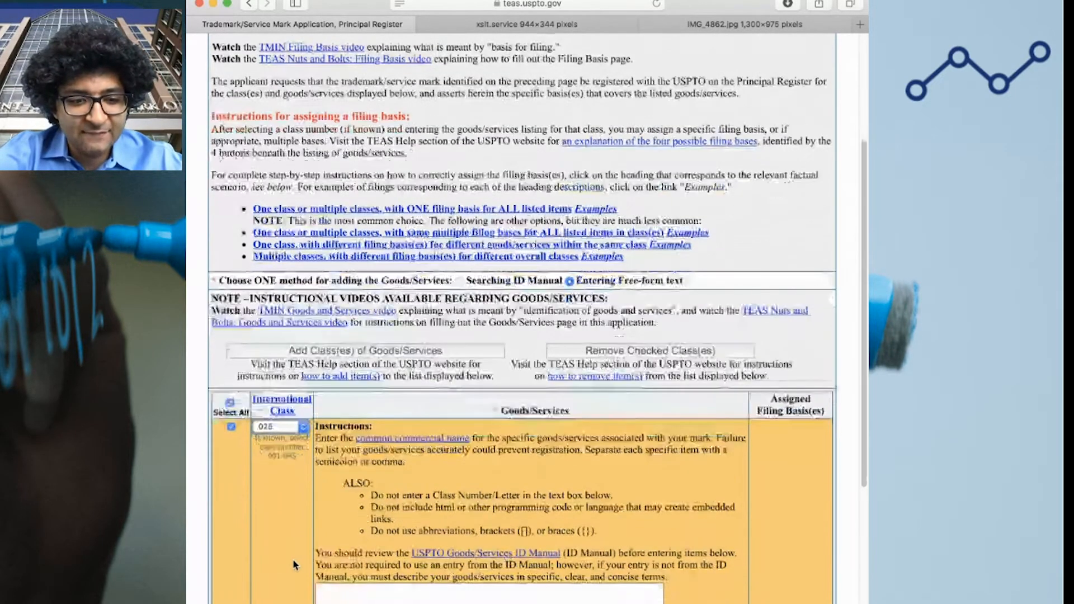
pyautogui.scroll(-1, 290, 530)
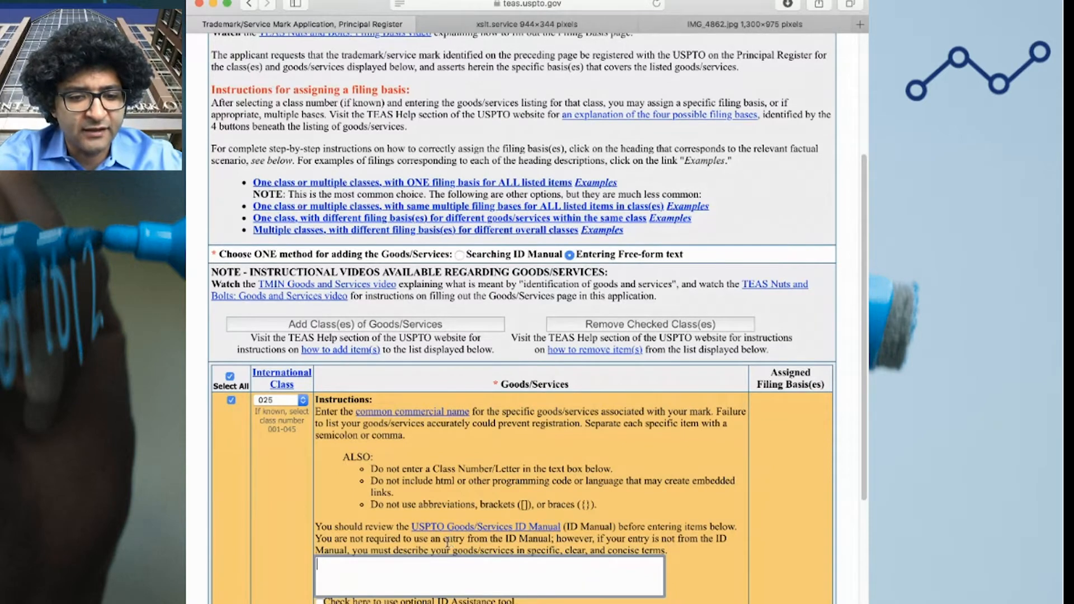
# Enter the goods as 'Clothing and apparel, namely face masks', removing the trailing 'for use on the head'
pyautogui.scroll(-3, 447, 541)
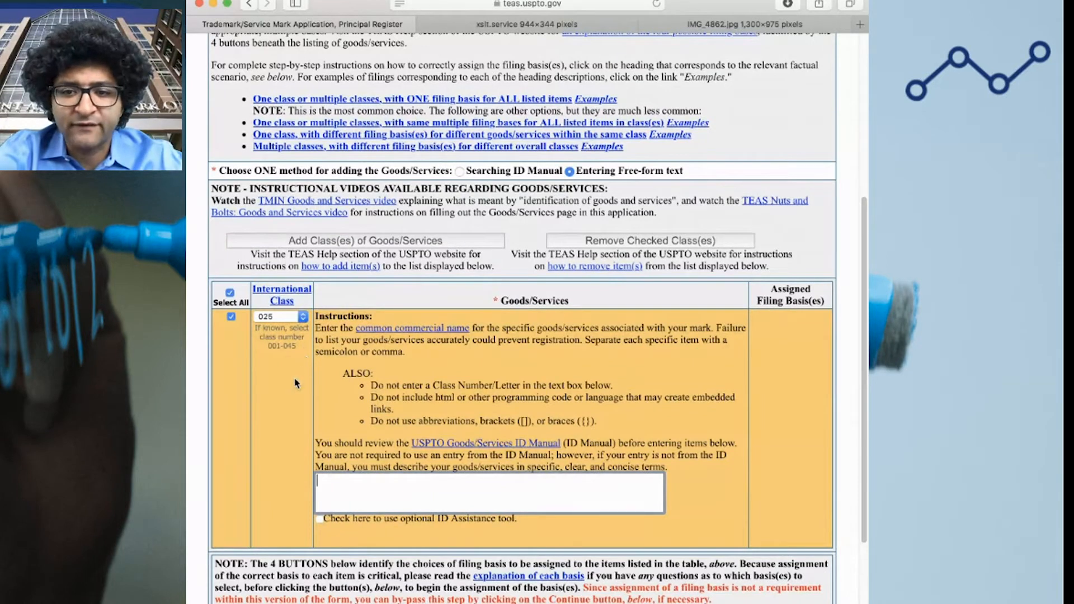
pyautogui.write('Clothing and appar')
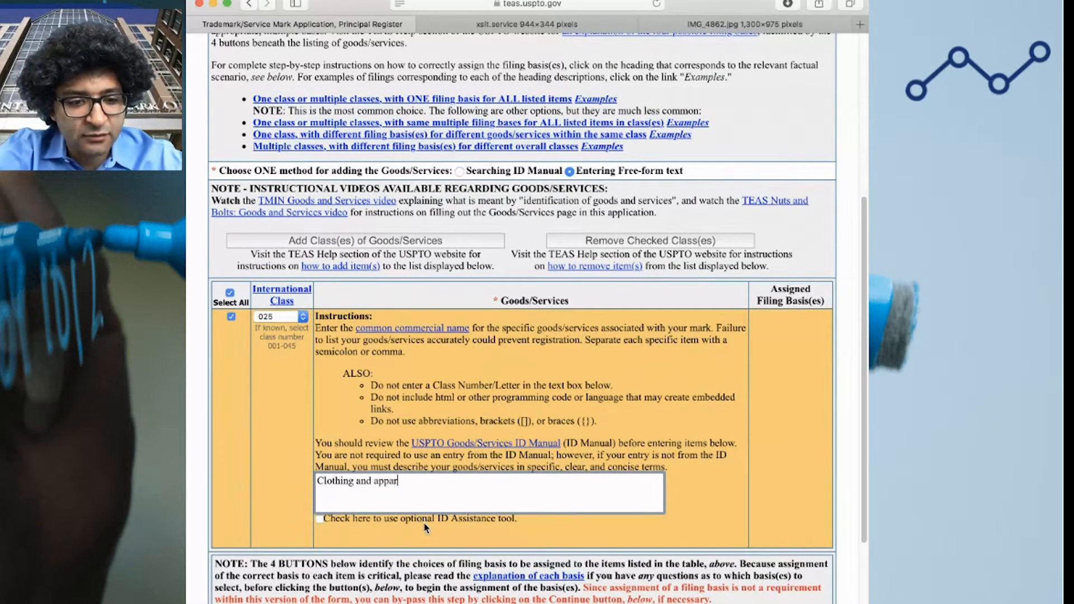
pyautogui.write('el, namely face masks ')
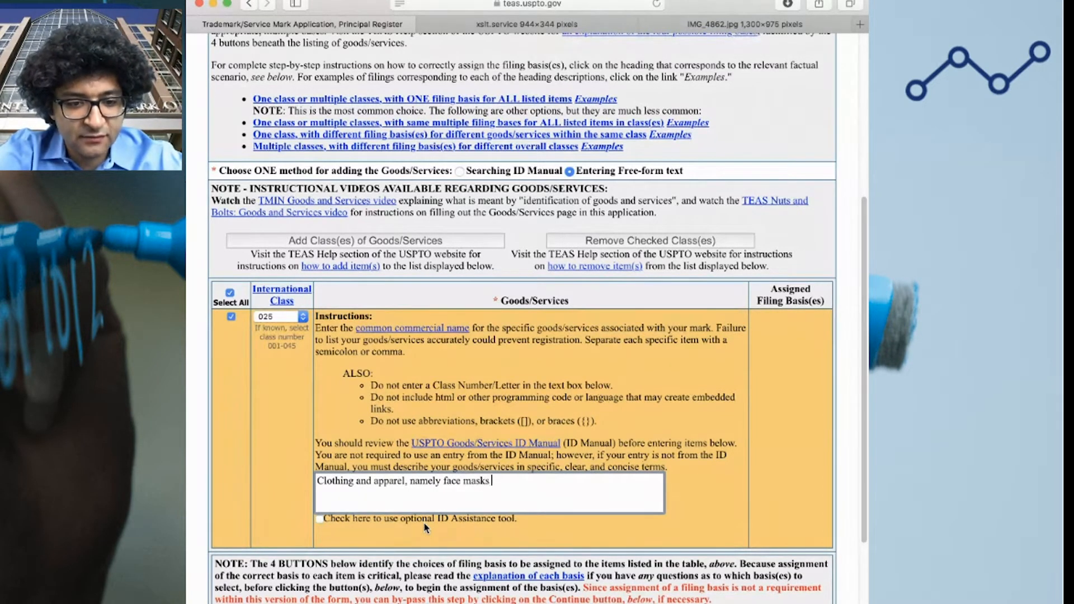
pyautogui.write('for use on the head')
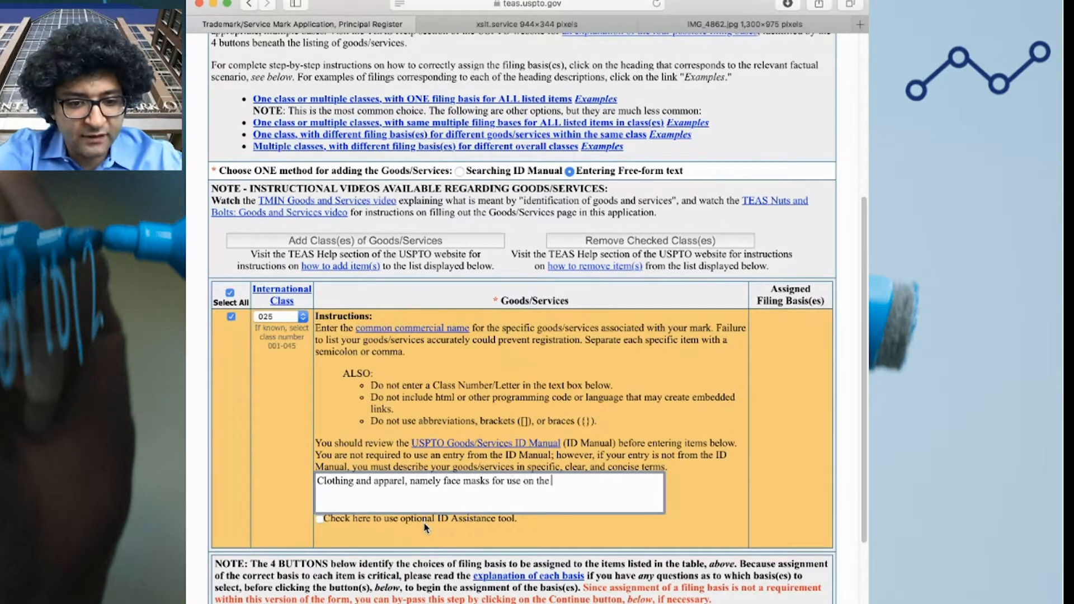
pyautogui.hotkey('shift', 'alt', 'Left')
pyautogui.hotkey('shift', 'alt', 'Left')
pyautogui.hotkey('shift', 'alt', 'Left')
pyautogui.hotkey('shift', 'alt', 'Left')
pyautogui.hotkey('shift', 'alt', 'Left')
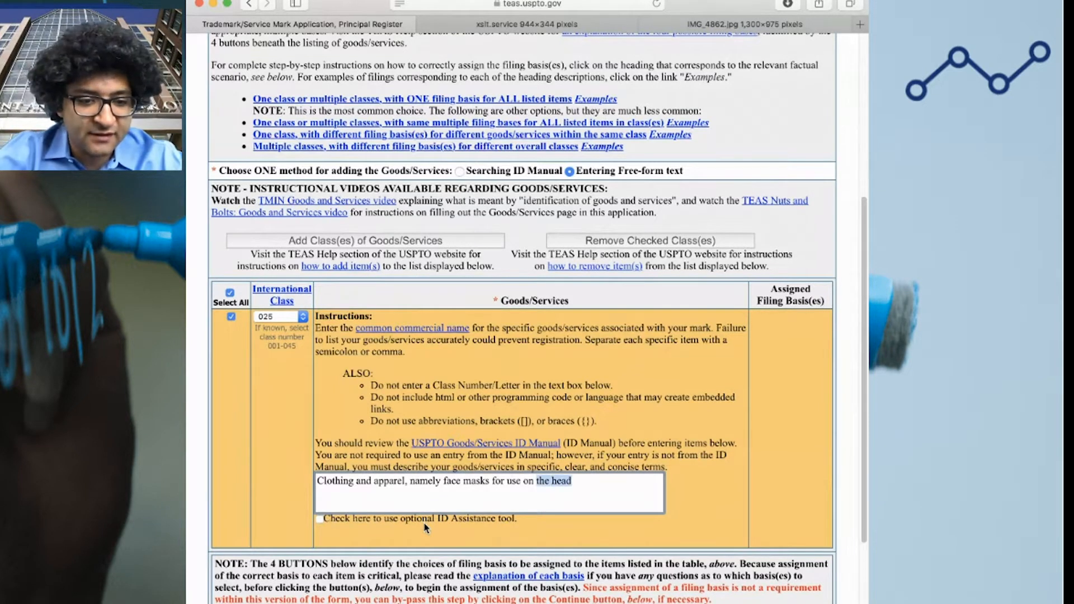
pyautogui.press('BackSpace')
pyautogui.press('BackSpace')
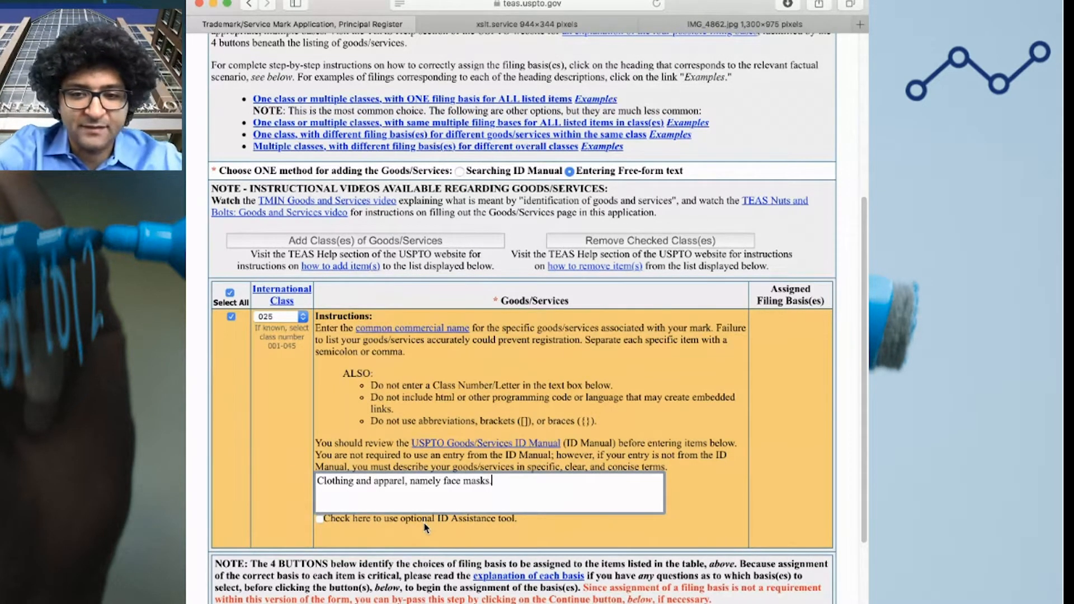
pyautogui.scroll(-3, 520, 559)
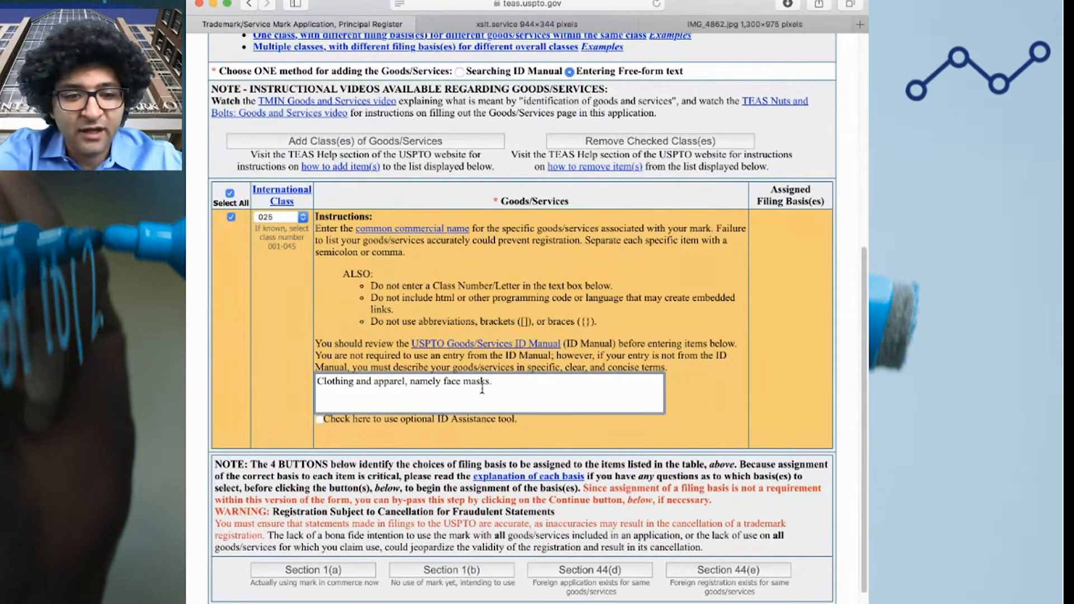
# Select Section 1(a) use in commerce as the filing basis for the face-mask goods
pyautogui.click(323, 573)
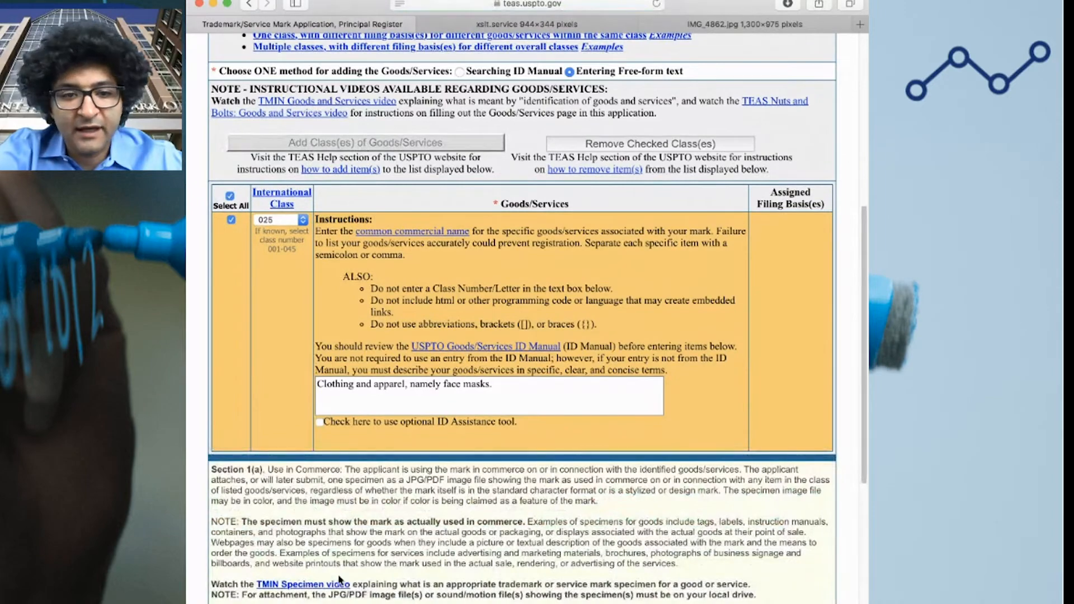
pyautogui.scroll(-3, 414, 562)
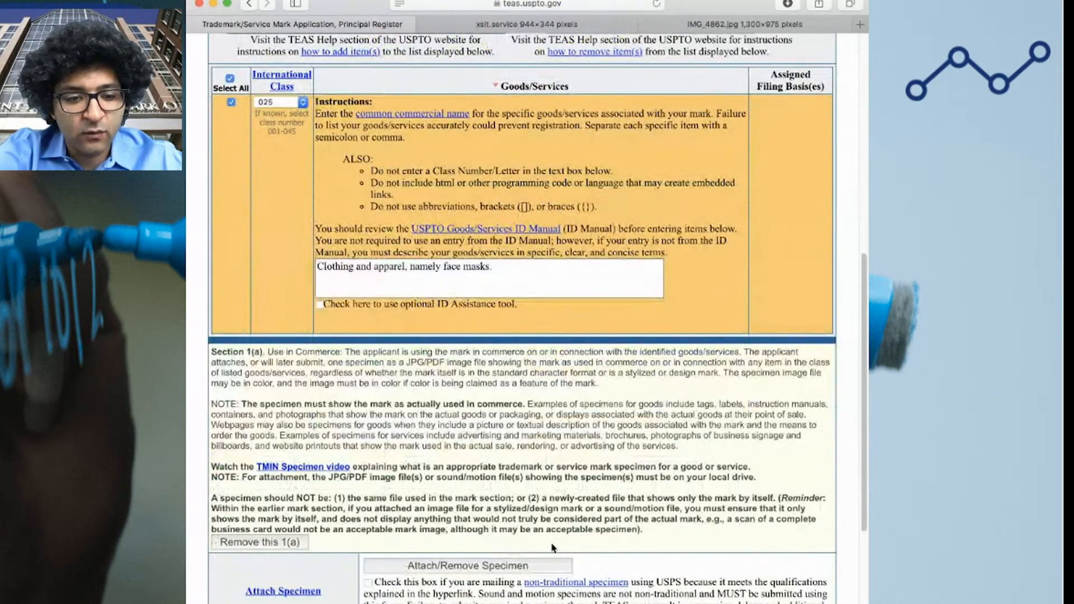
pyautogui.scroll(-2, 553, 547)
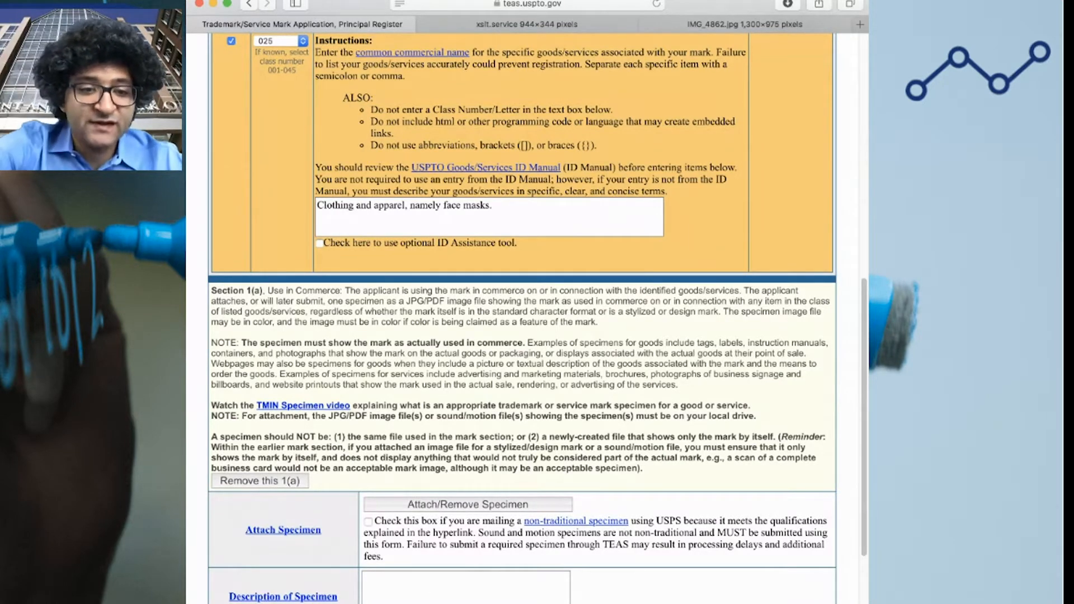
# Review the face-mask goods description, then view the IMG_4862.jpg photo of the branded mask
pyautogui.scroll(4, 814, 477)
pyautogui.moveTo(527, 350); pyautogui.dragTo(227, 318)
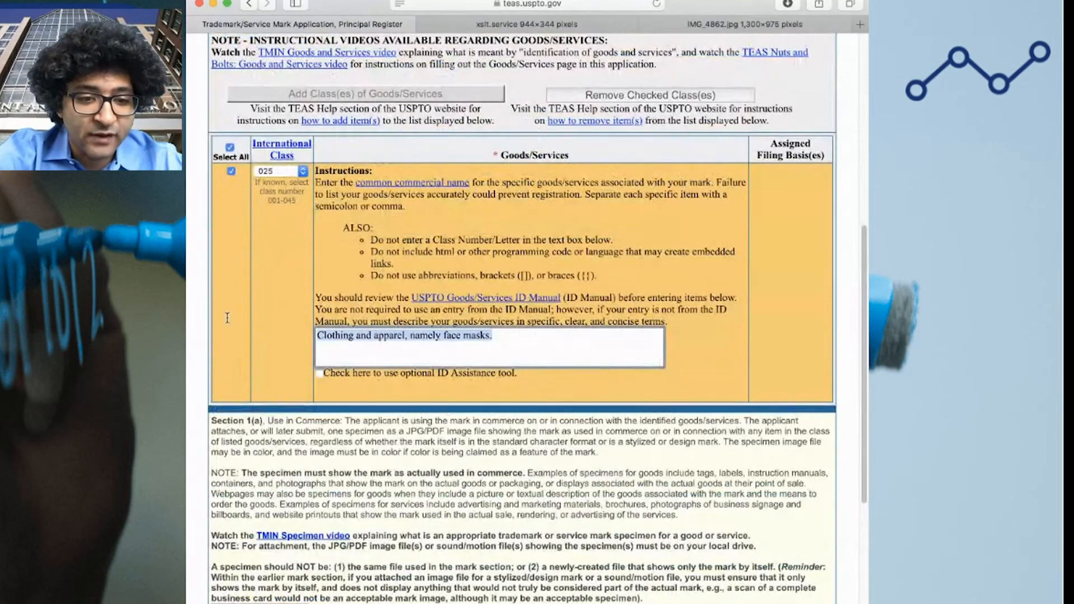
pyautogui.click(535, 347)
pyautogui.scroll(-9, 548, 437)
pyautogui.scroll(-3, 548, 437)
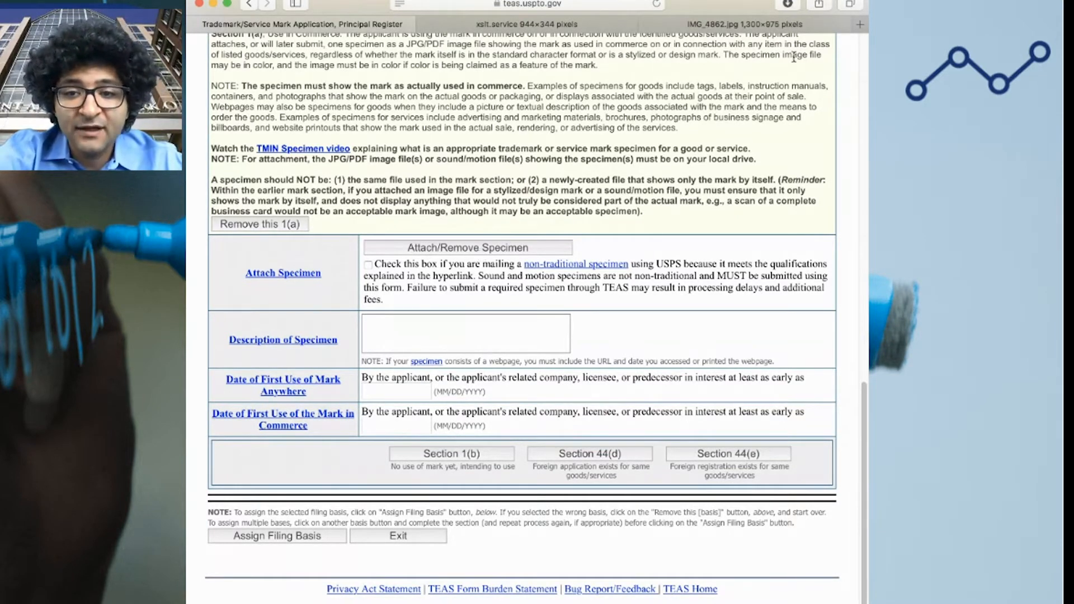
pyautogui.click(728, 27)
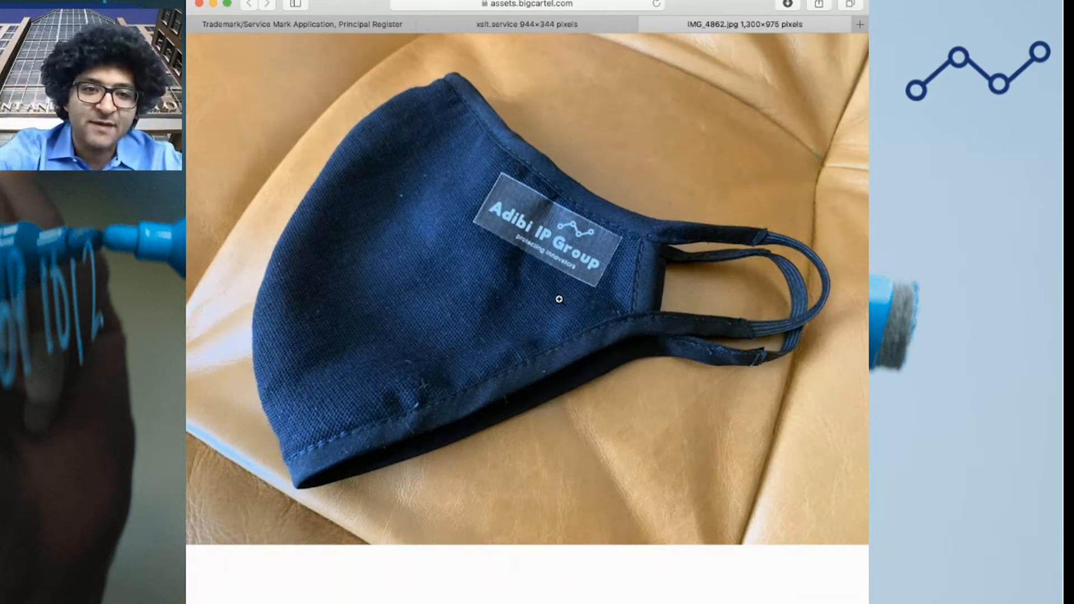
# Attach AVA-T08 Specimen.jpg as the Section 1(a) specimen so the form shows 1 file attached
pyautogui.click(481, 24)
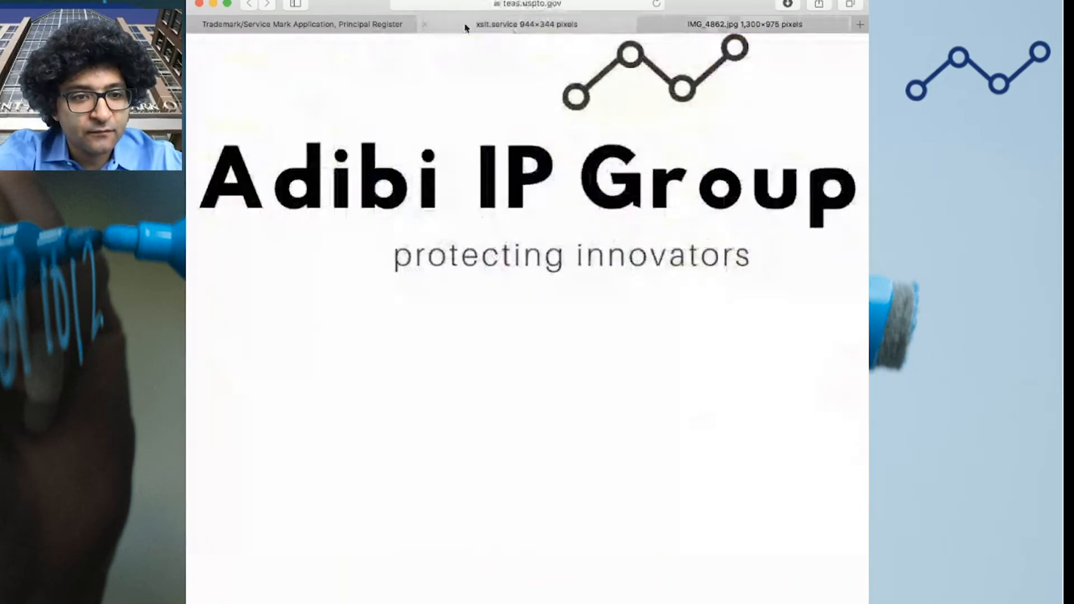
pyautogui.click(349, 24)
pyautogui.click(485, 249)
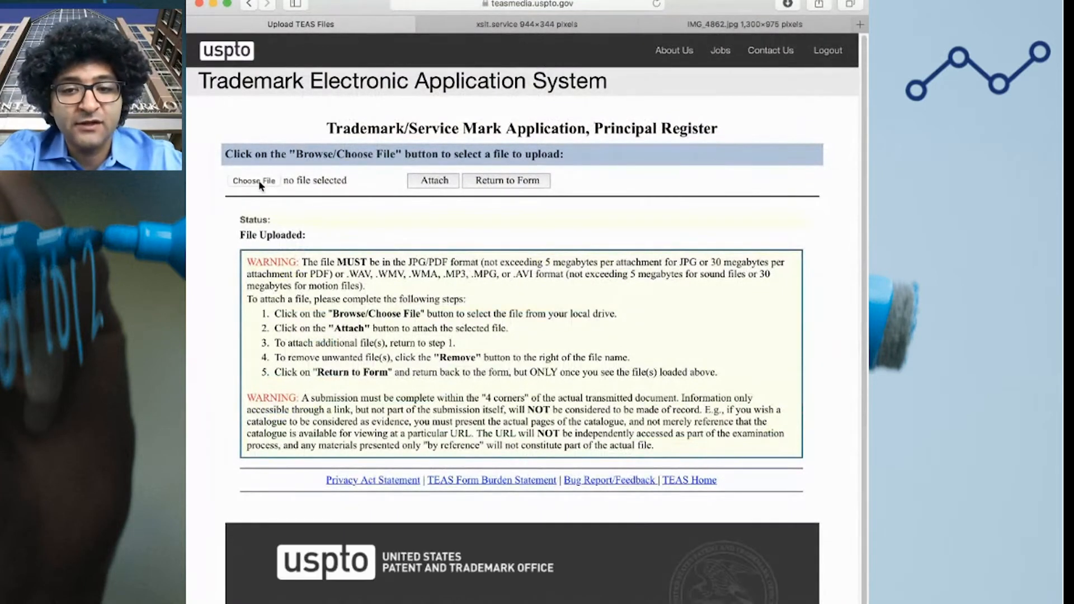
pyautogui.click(258, 181)
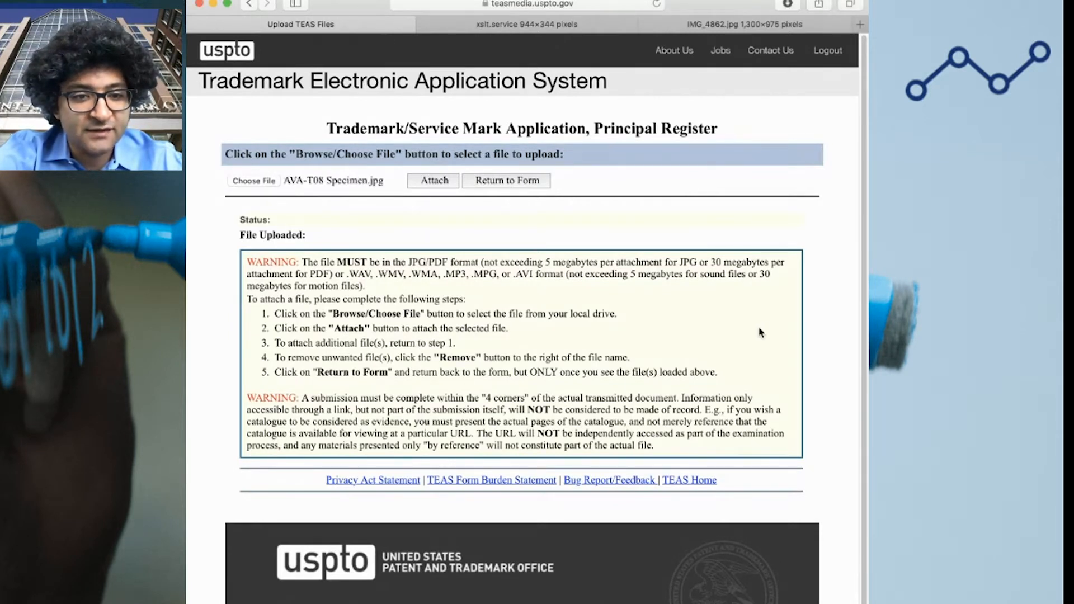
pyautogui.click(434, 187)
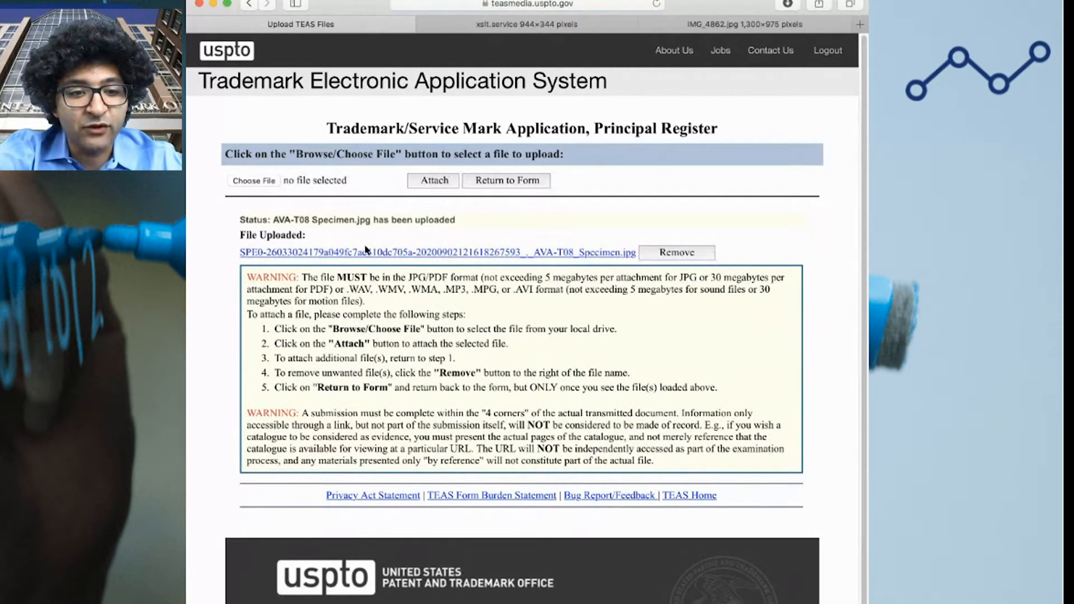
pyautogui.moveTo(453, 218); pyautogui.dragTo(274, 221)
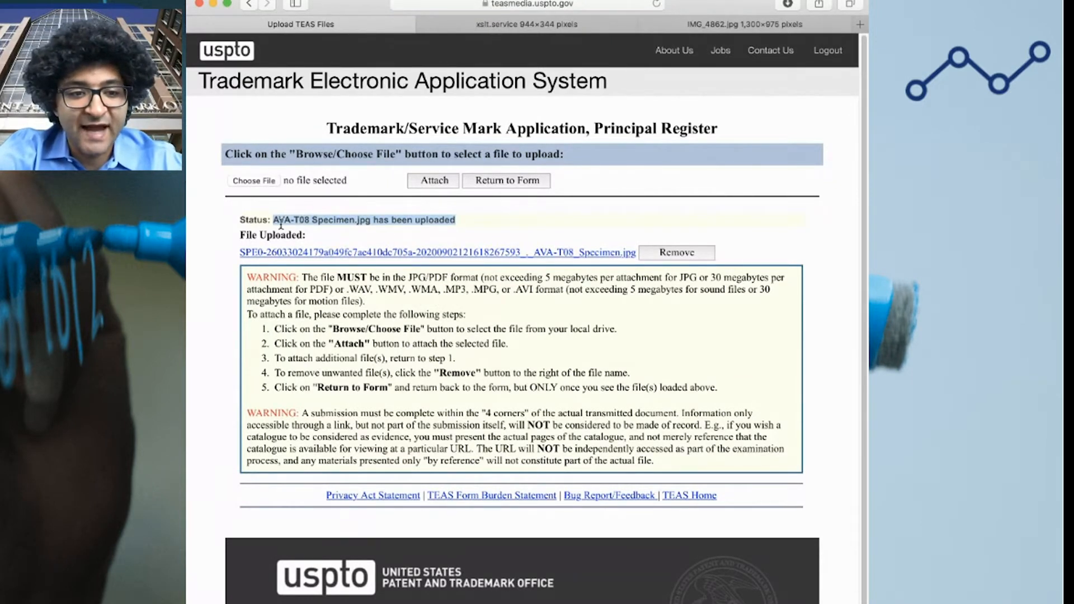
pyautogui.click(560, 224)
pyautogui.click(517, 186)
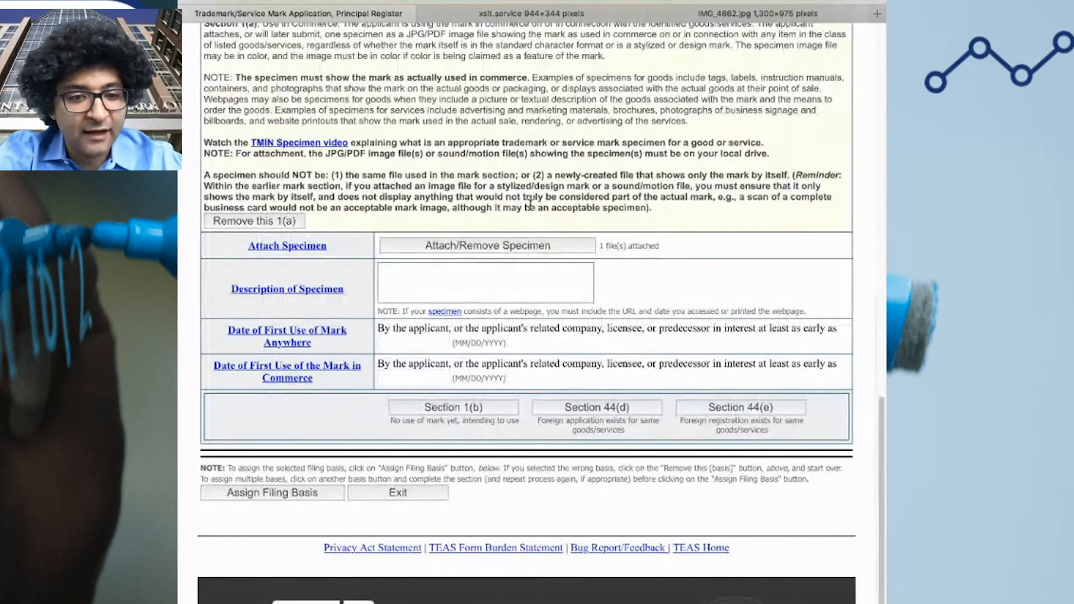
# Describe the specimen as a photograph showing the identified goods with a label bearing the applied-for mark
pyautogui.click(477, 277)
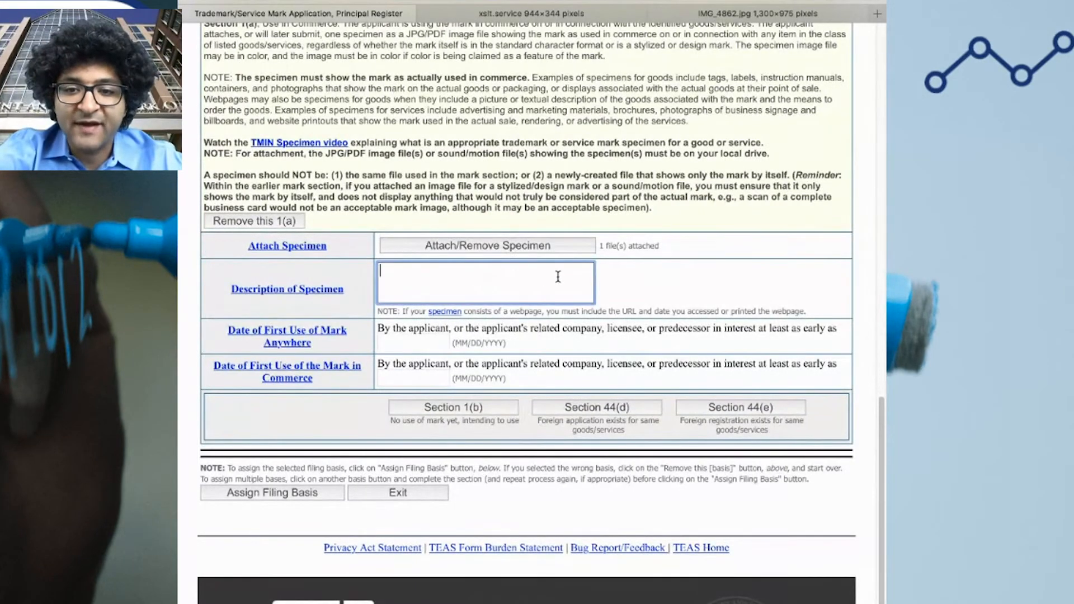
pyautogui.write('A phot')
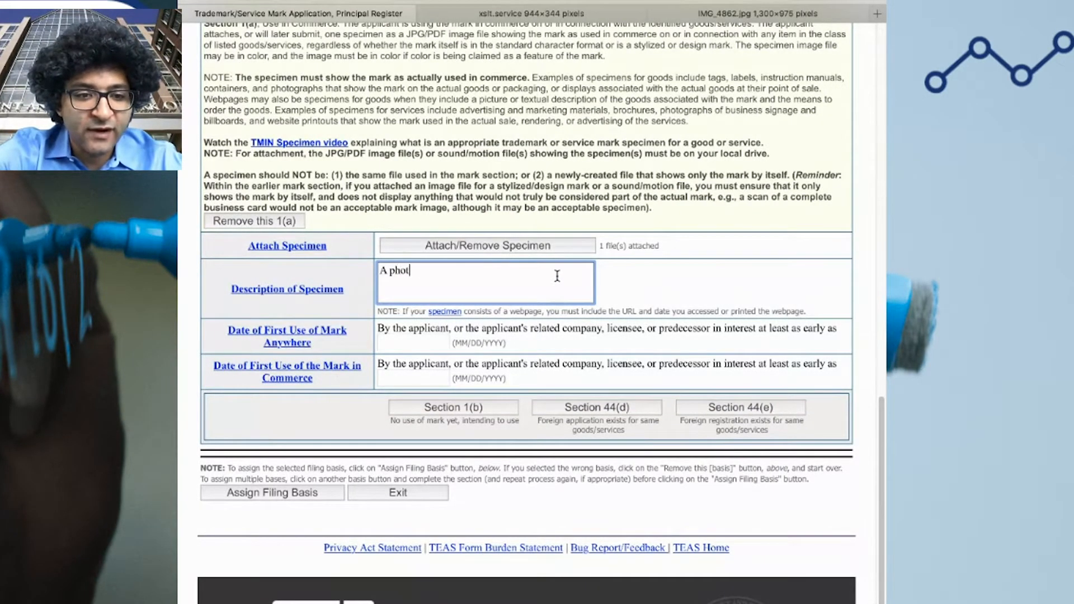
pyautogui.write('ograph of')
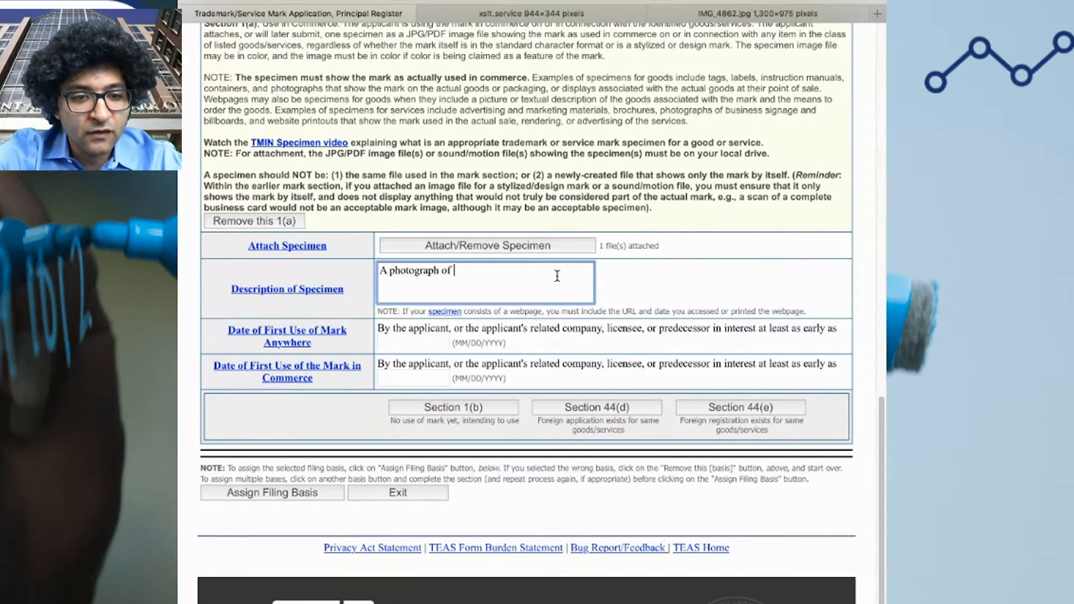
pyautogui.press('BackSpace')
pyautogui.press('BackSpace')
pyautogui.press('BackSpace')
pyautogui.press('BackSpace')
pyautogui.press('BackSpace')
pyautogui.write('owing the identifie')
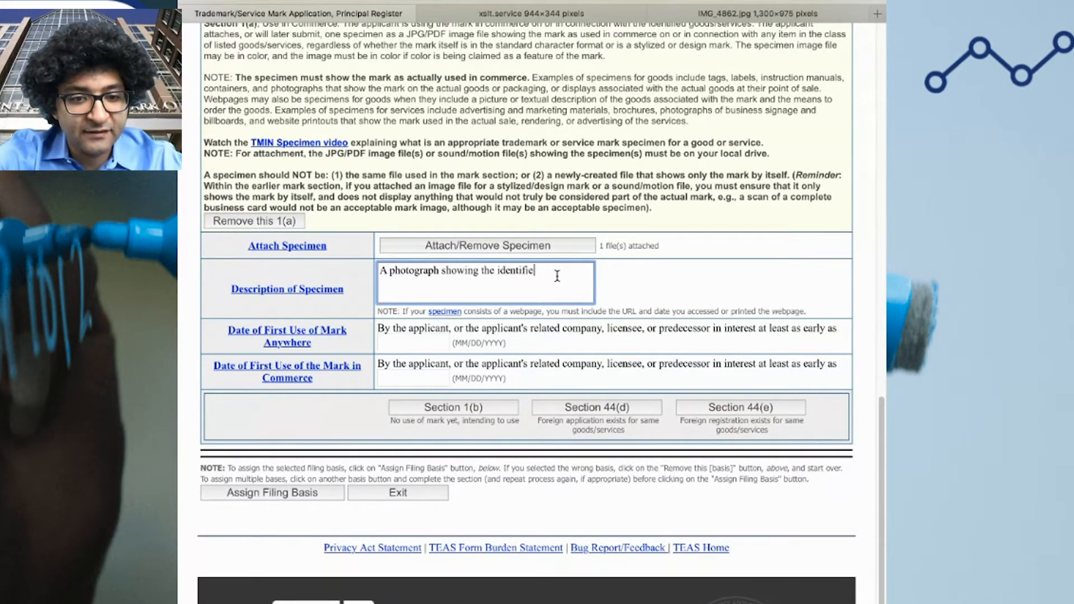
pyautogui.write('d goods with a')
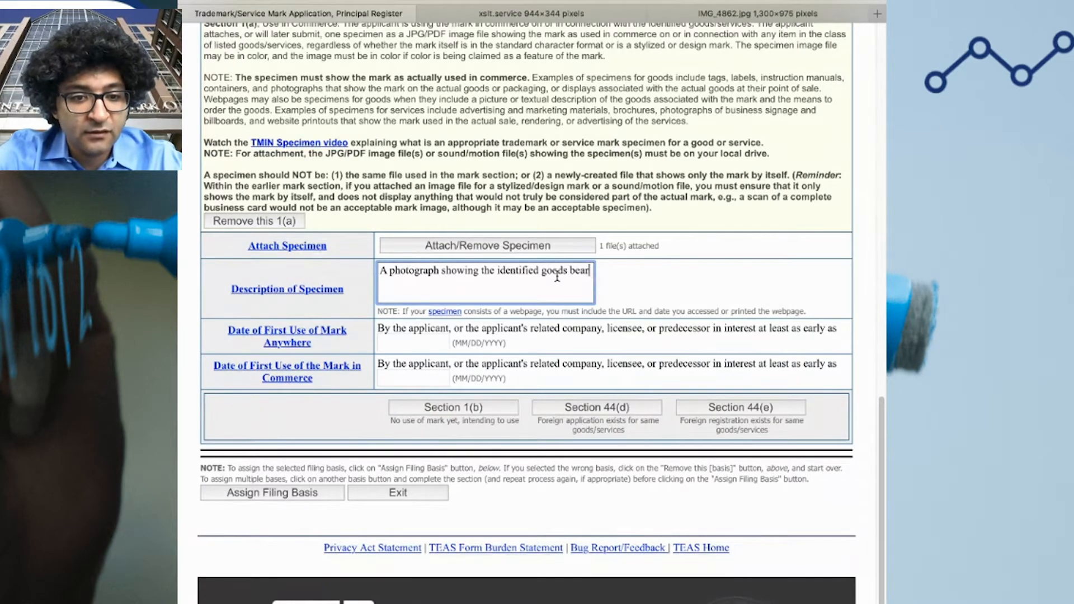
pyautogui.write(' label affixed tot e')
pyautogui.press('BackSpace')
pyautogui.press('BackSpace')
pyautogui.press('BackSpace')
pyautogui.write('the goods bearing the applic')
pyautogui.write('d for mark.')
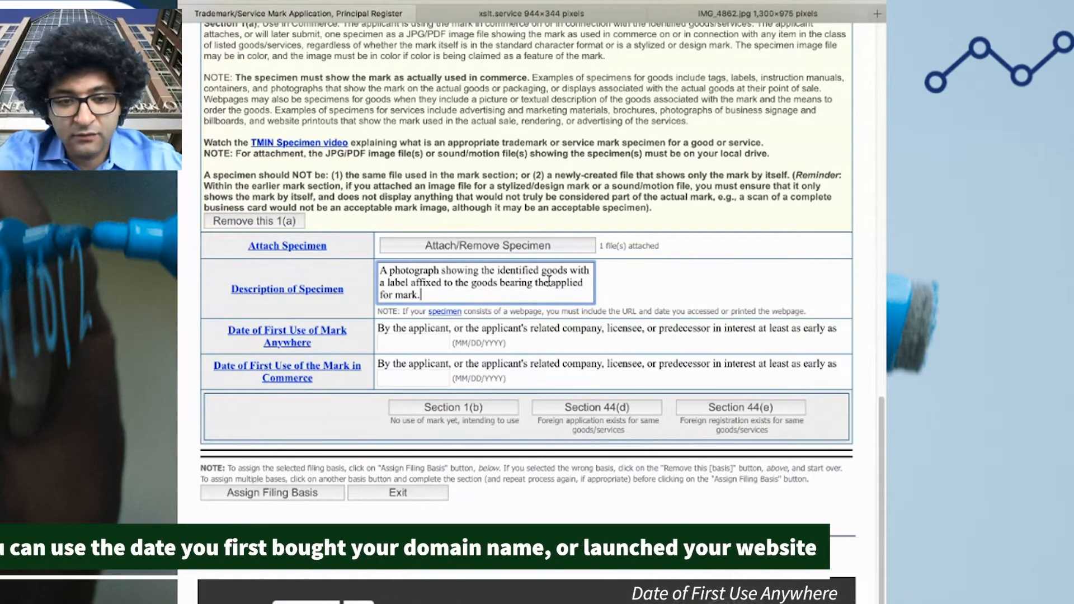
pyautogui.click(412, 344)
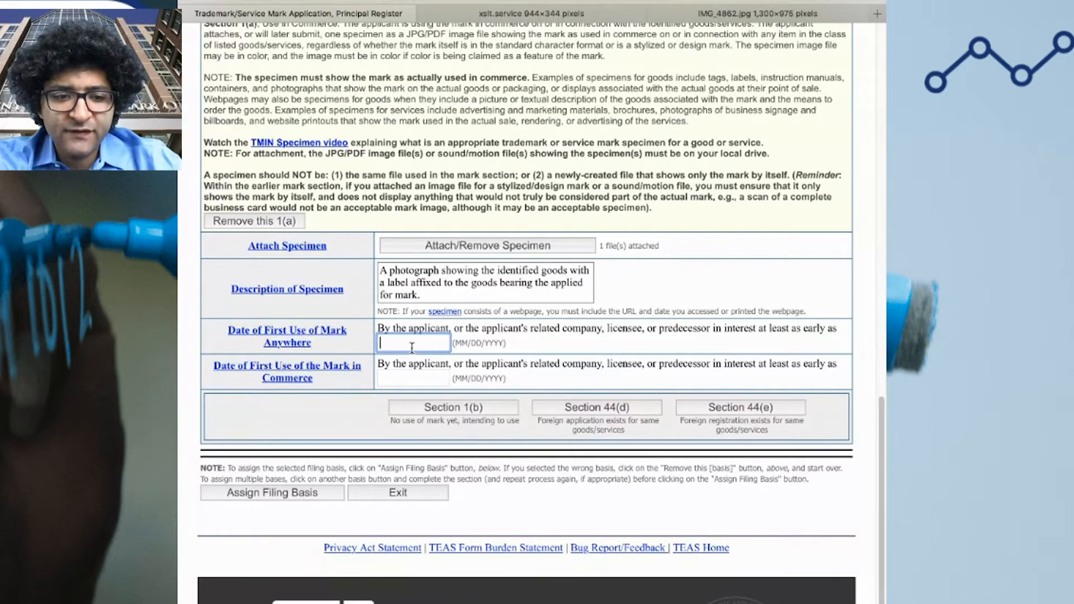
# Enter 01/15/2020 as the first use anywhere date and 03/15/2020 as first use in commerce
pyautogui.click(404, 377)
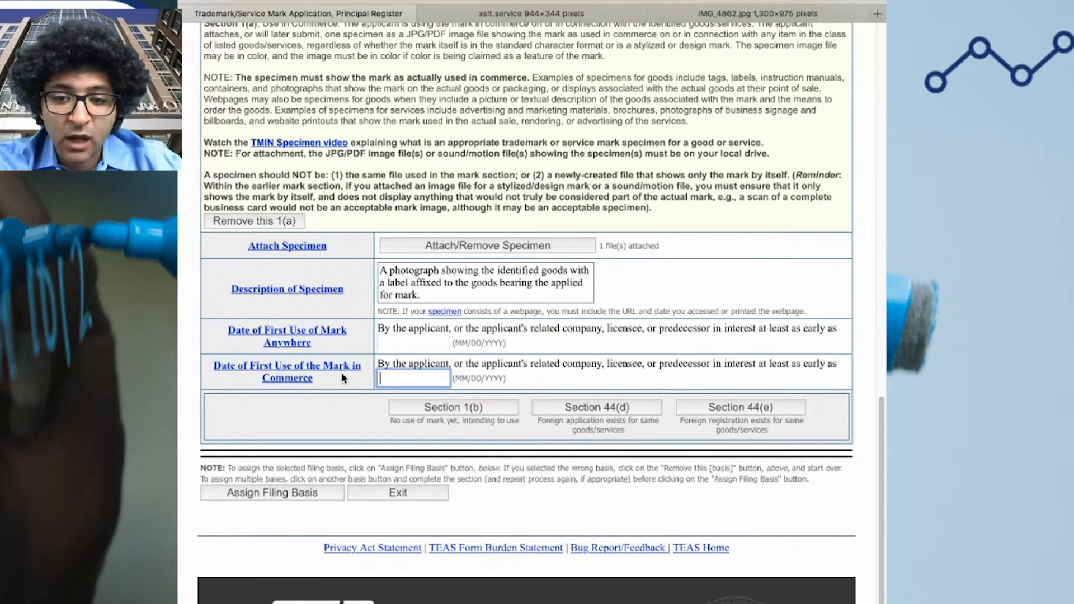
pyautogui.click(407, 344)
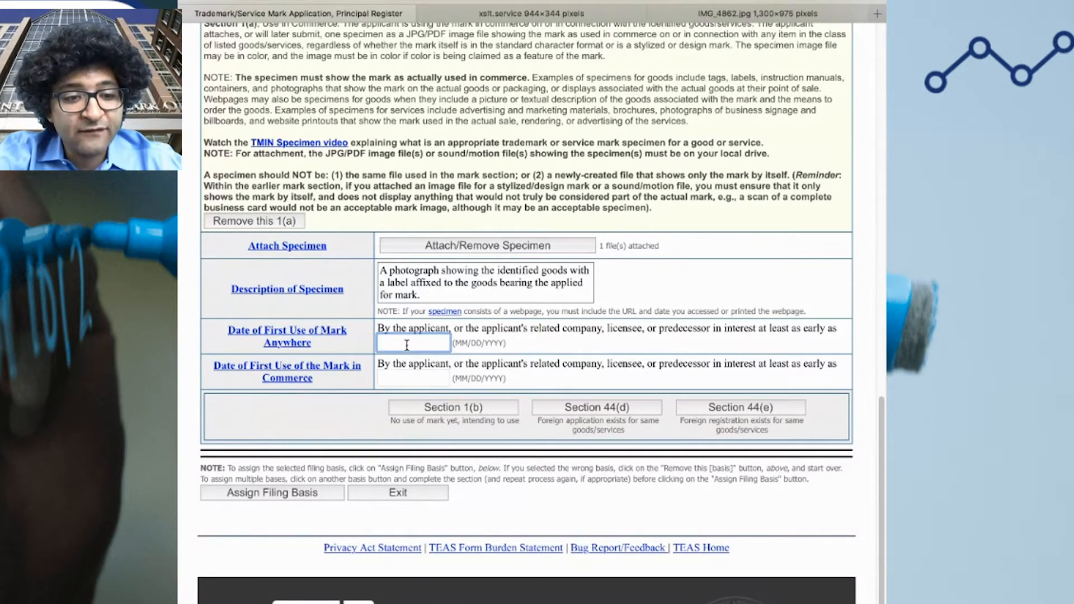
pyautogui.write('01/')
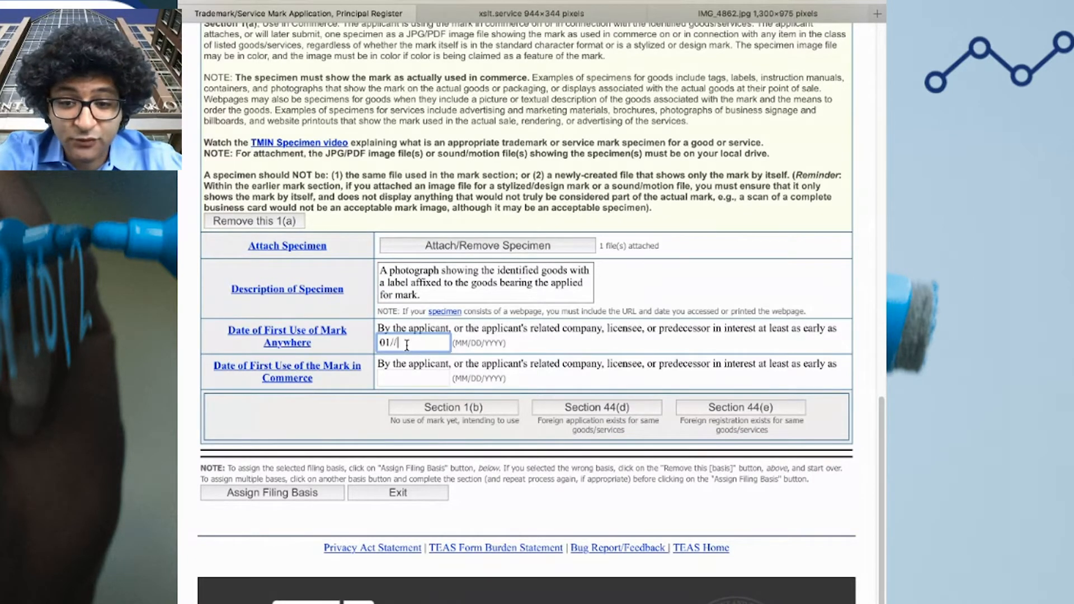
pyautogui.write('1')
pyautogui.write('5/20')
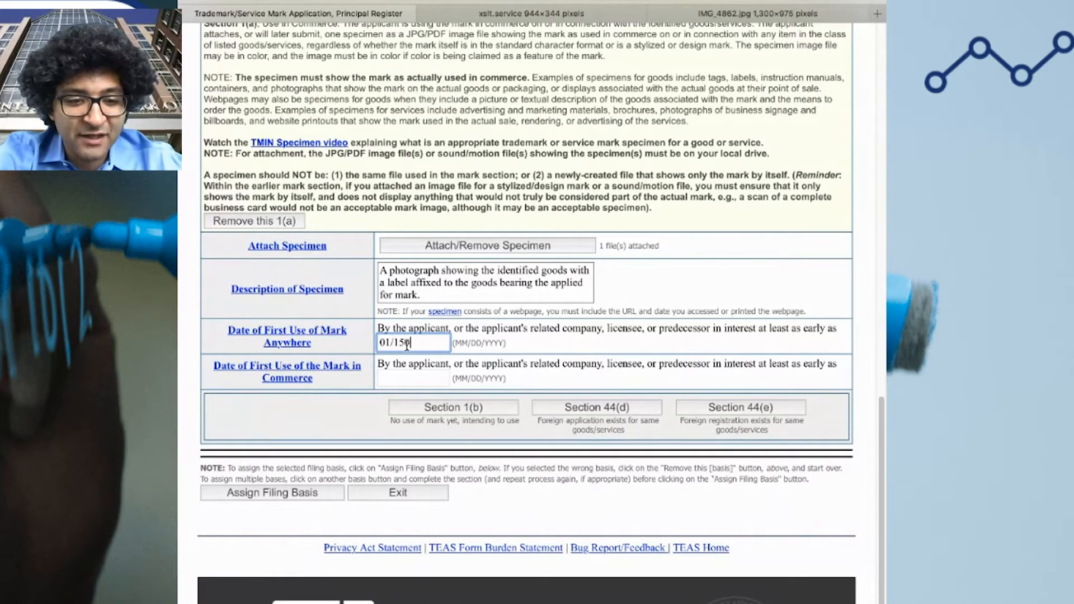
pyautogui.write('20')
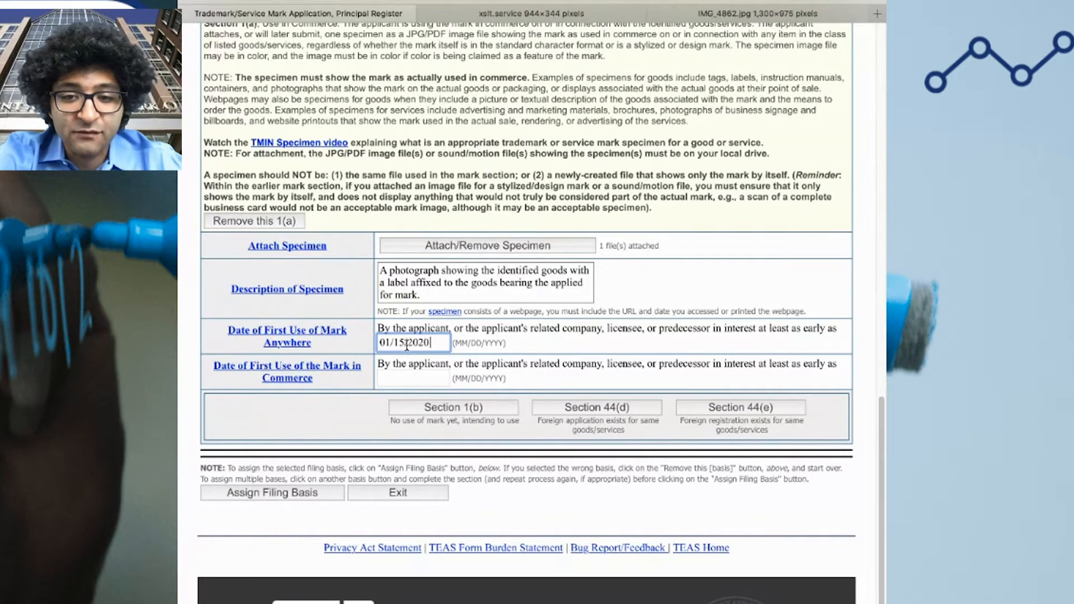
pyautogui.press('Tab')
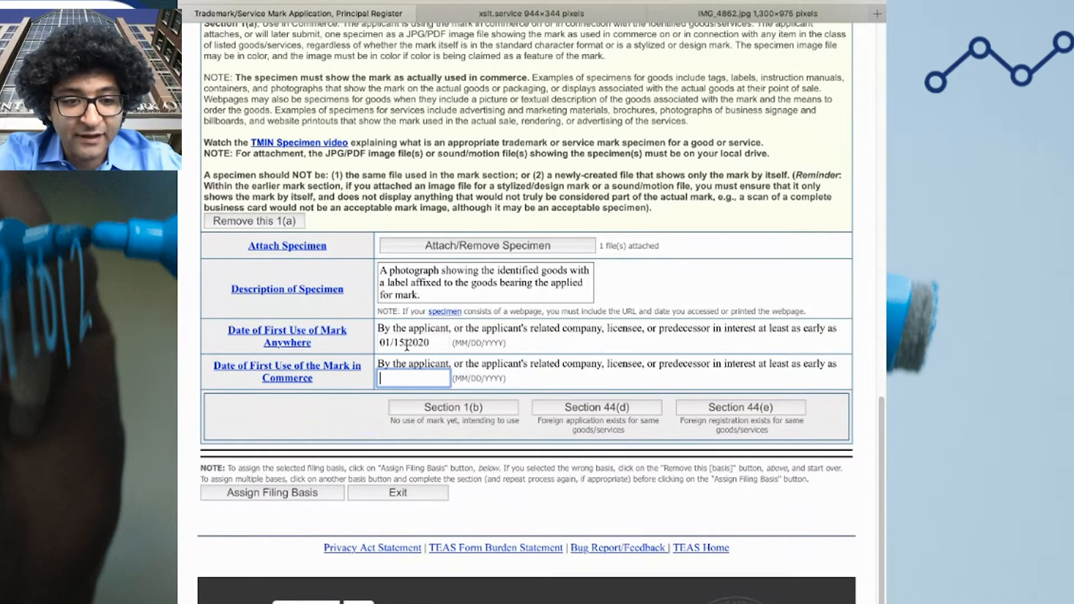
pyautogui.write('03/15/2020')
pyautogui.click(434, 370)
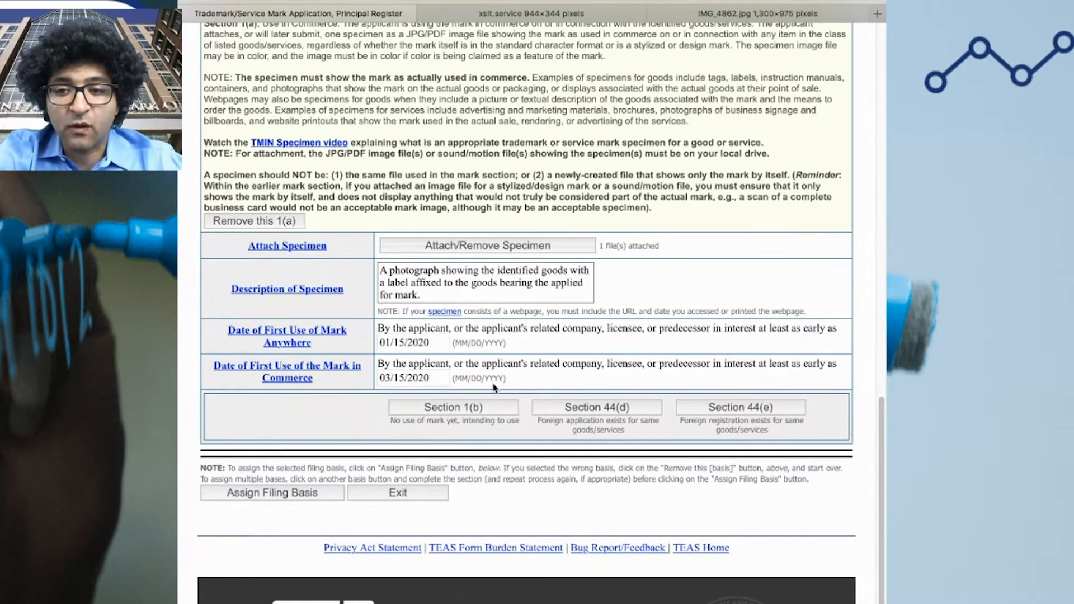
pyautogui.moveTo(533, 382); pyautogui.dragTo(382, 367)
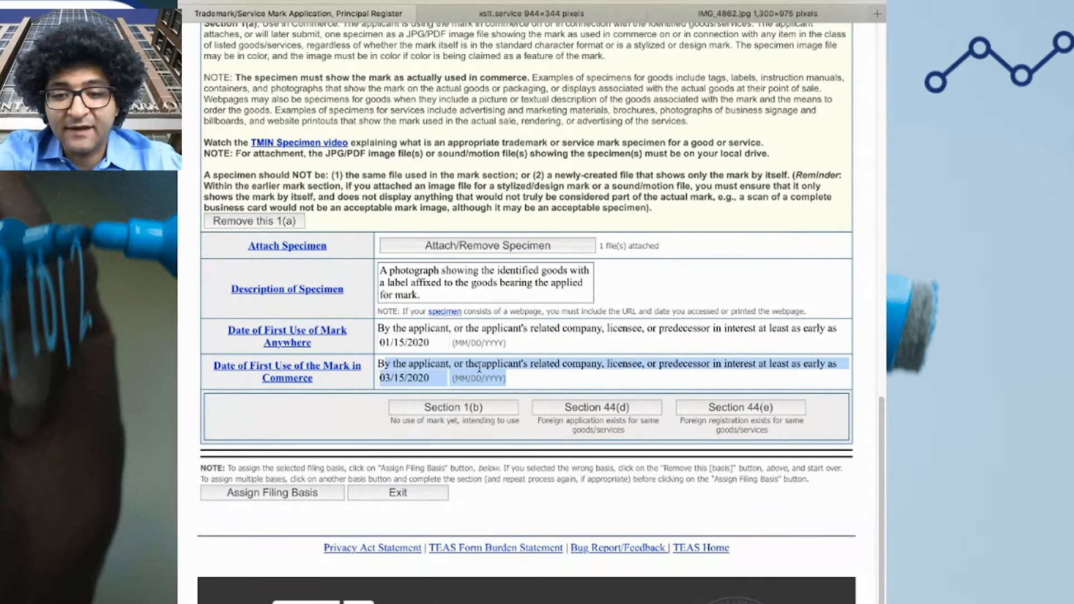
pyautogui.click(551, 375)
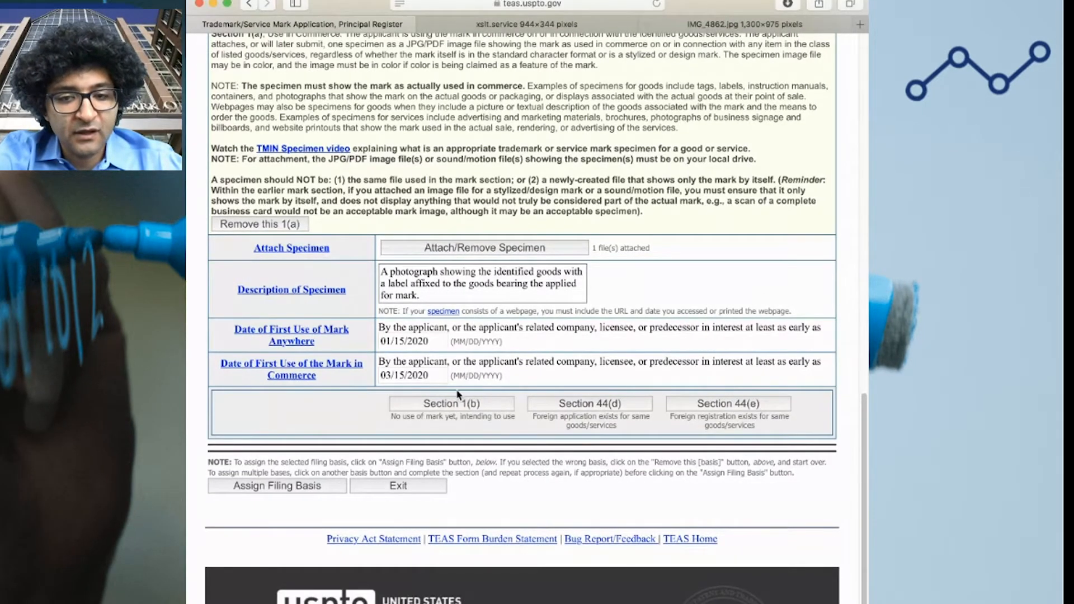
# Assign the Section 1(a) basis to class 025 and continue to Correspondence Information
pyautogui.click(315, 486)
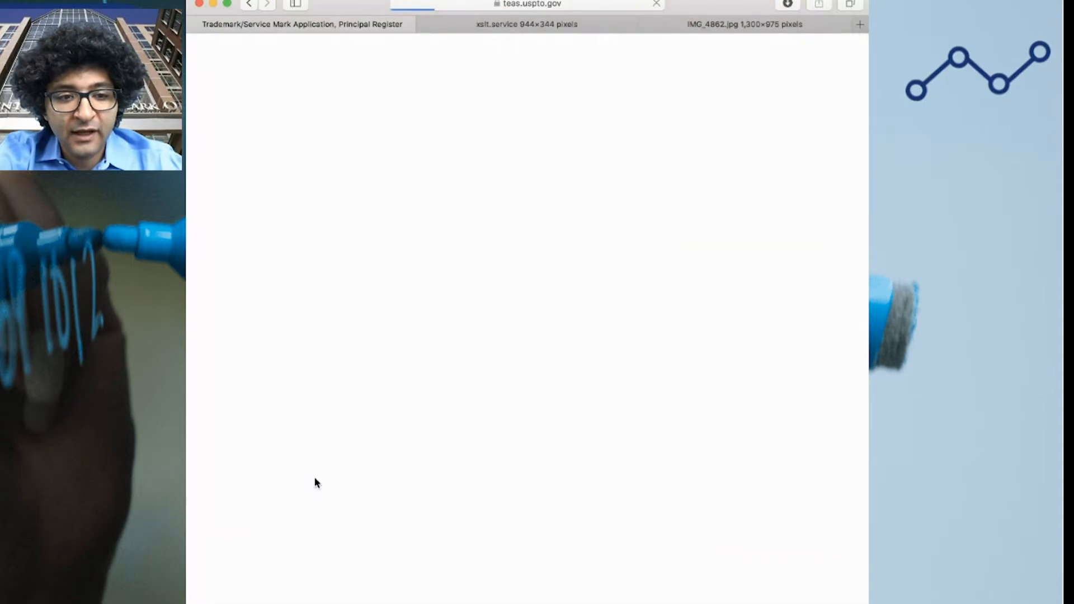
pyautogui.scroll(7, 342, 394)
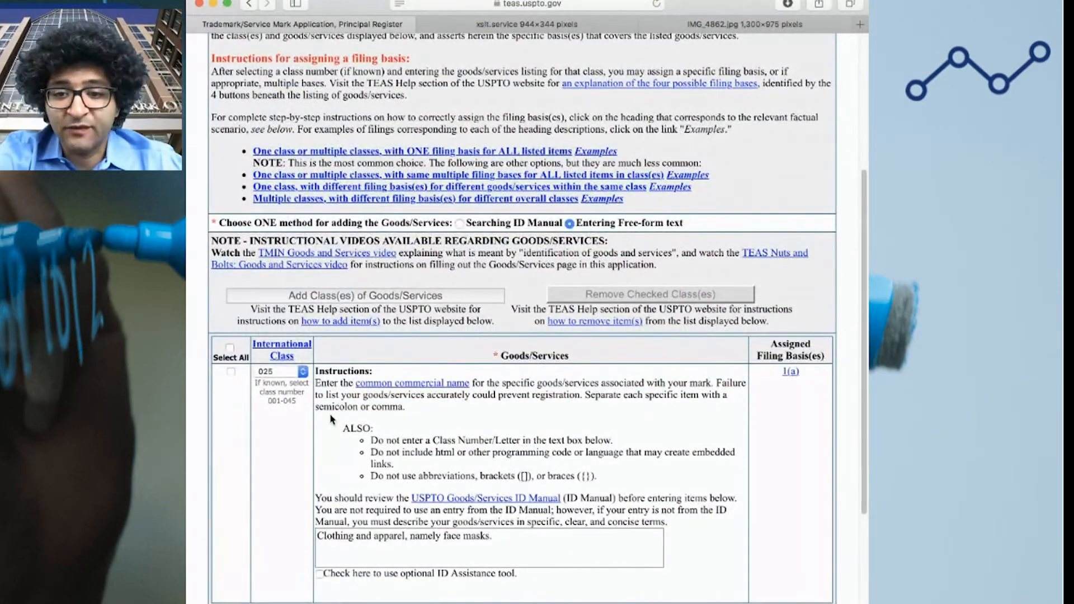
pyautogui.scroll(5, 330, 425)
pyautogui.scroll(-12, 327, 433)
pyautogui.click(357, 387)
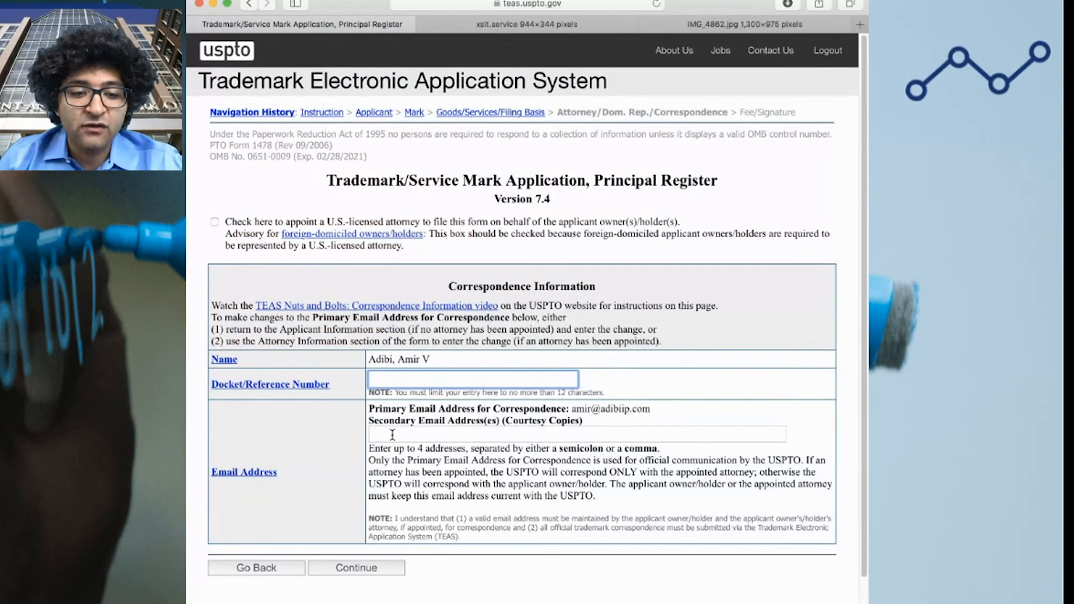
# Fill in the docket reference number, reusing an earlier reference with its last digit changed to 8
pyautogui.click(393, 435)
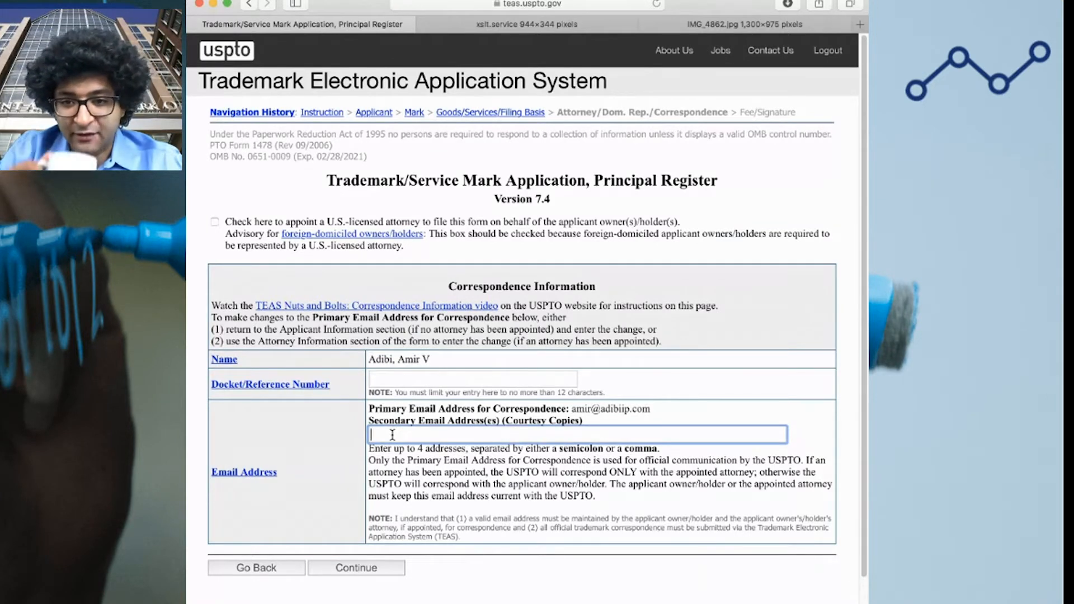
pyautogui.click(371, 381)
pyautogui.press('super+z')
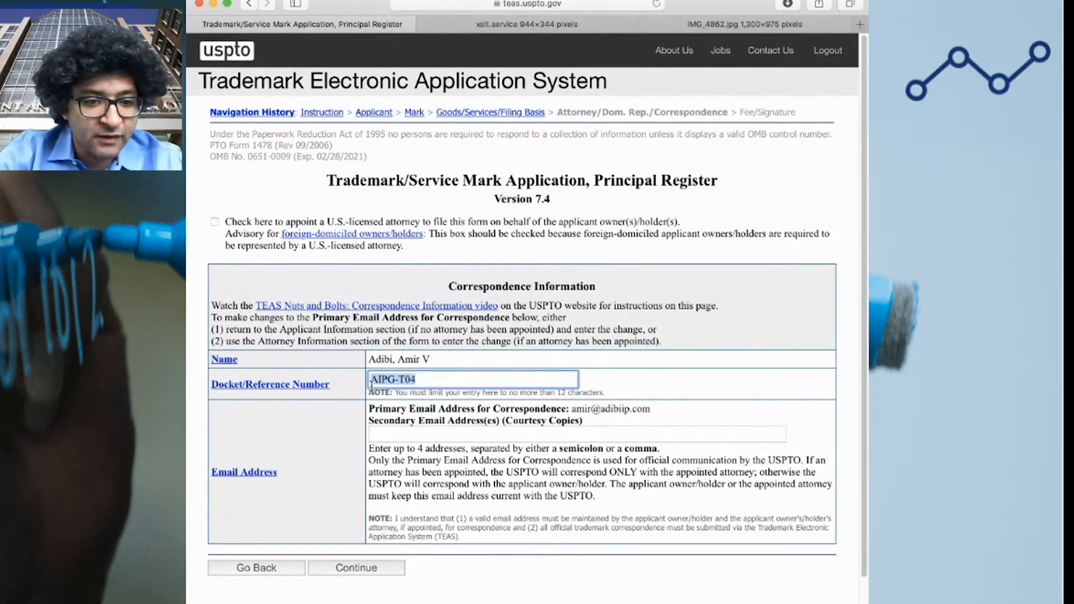
pyautogui.press('BackSpace')
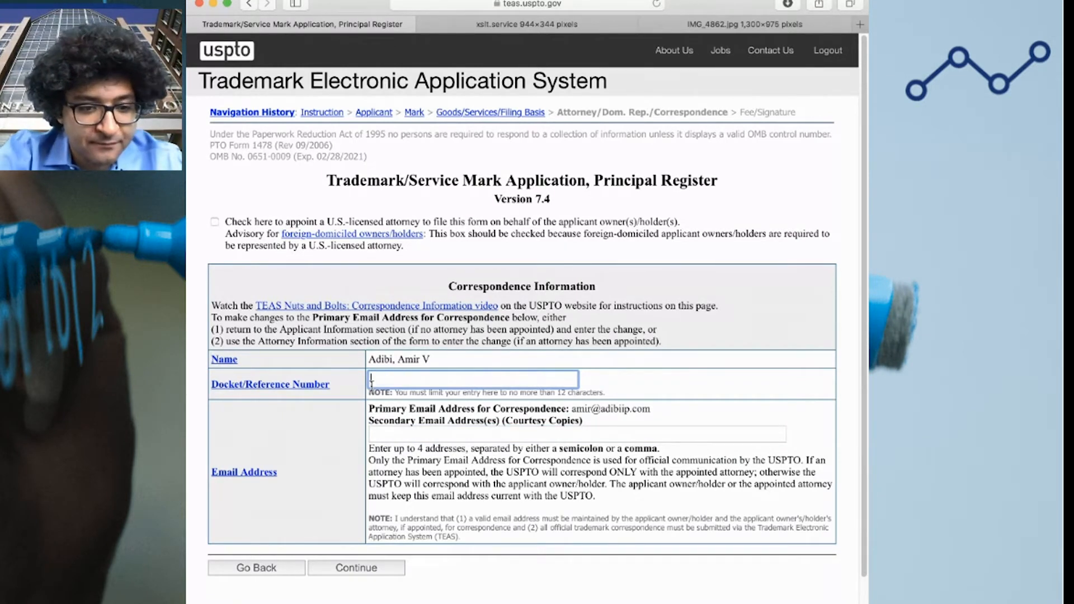
pyautogui.press('super+z')
pyautogui.press('Right')
pyautogui.press('BackSpace')
pyautogui.write('8')
pyautogui.click(680, 408)
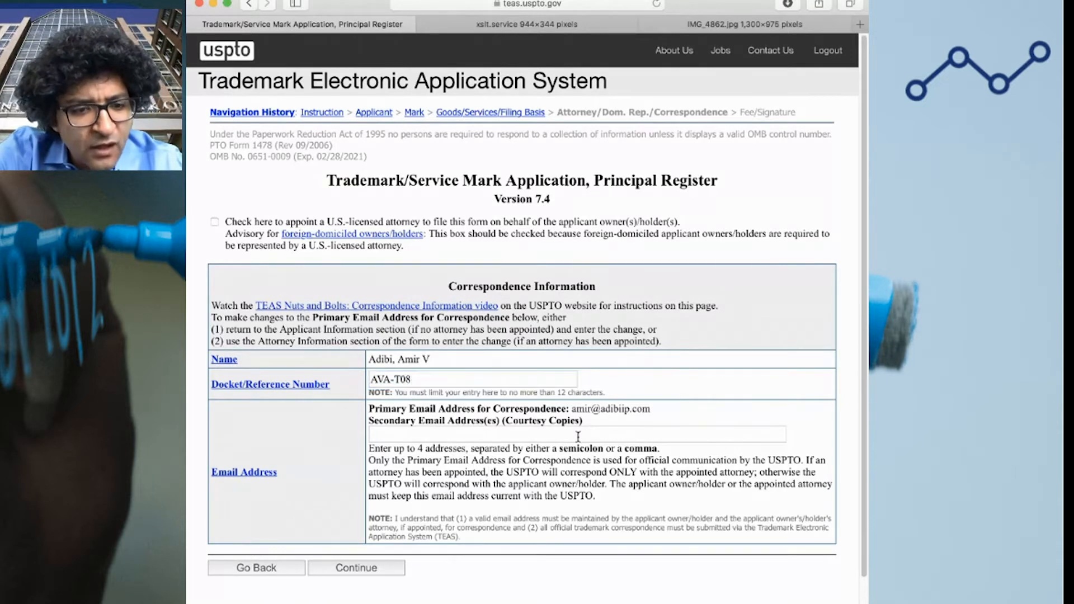
pyautogui.click(414, 385)
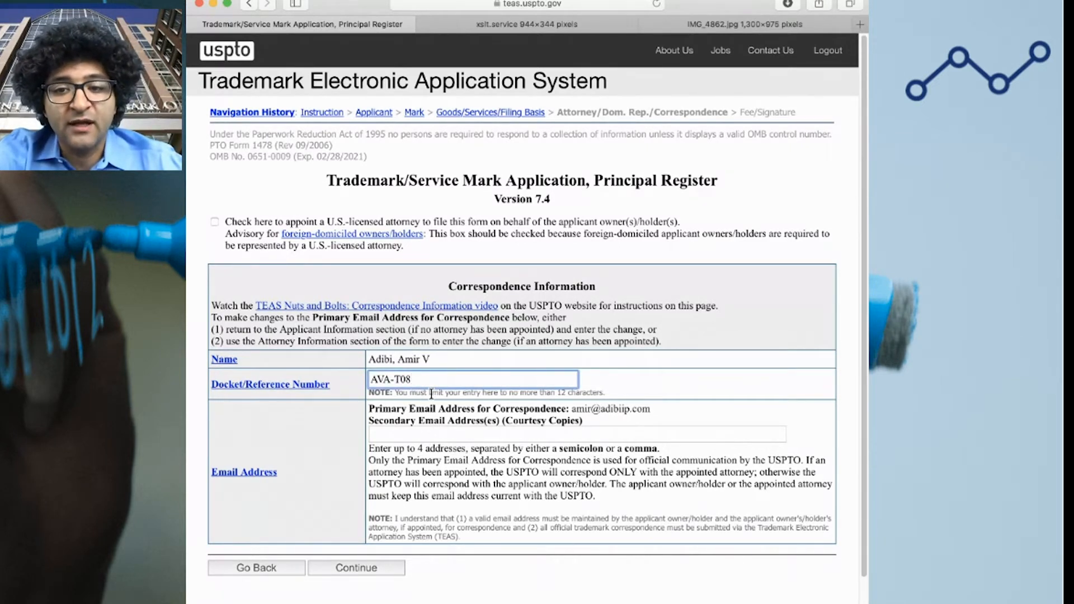
# Add the colleague's e-mail address as the secondary courtesy-copy address
pyautogui.click(410, 432)
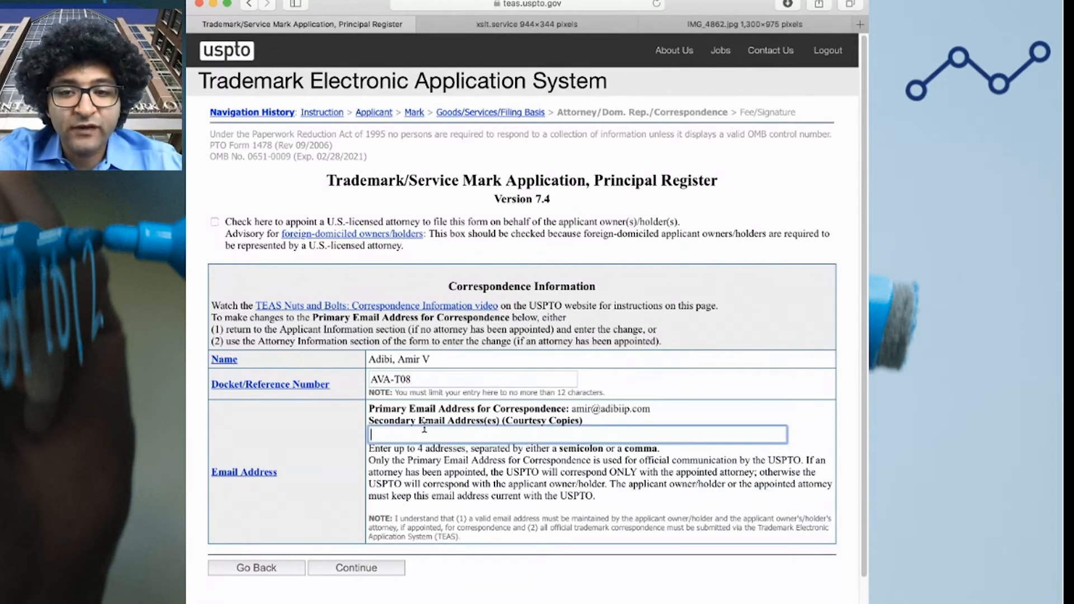
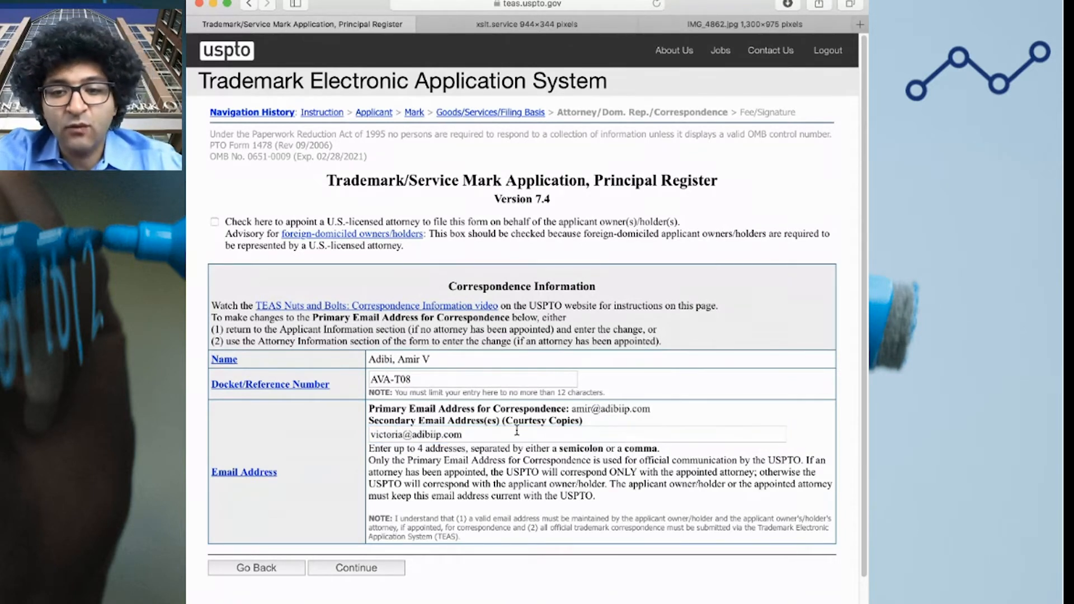
pyautogui.click(615, 457)
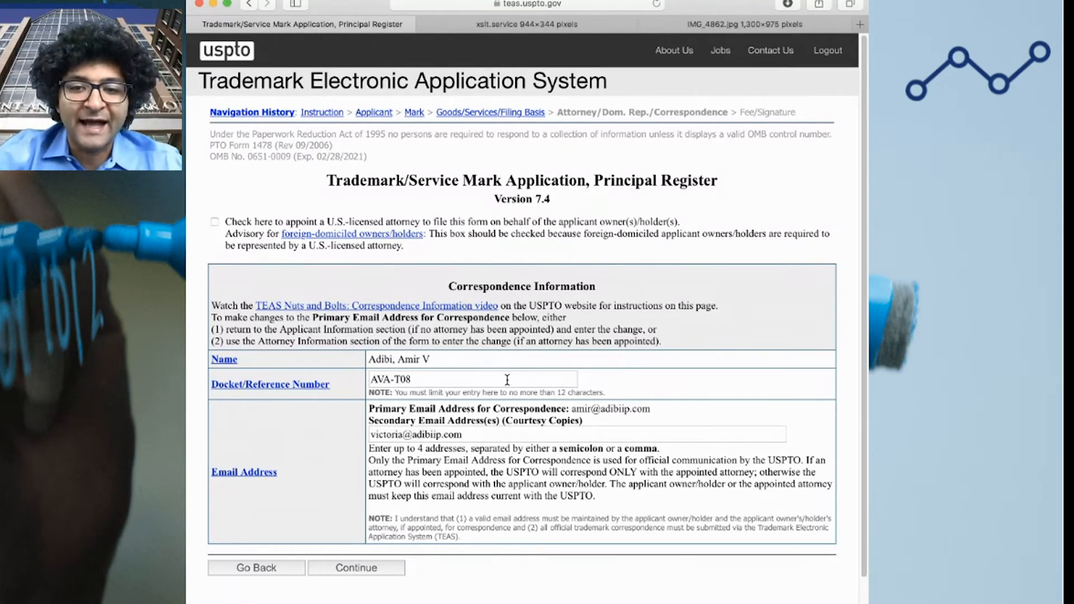
# Submit the correspondence details and move on to the fee and signature page
pyautogui.click(369, 569)
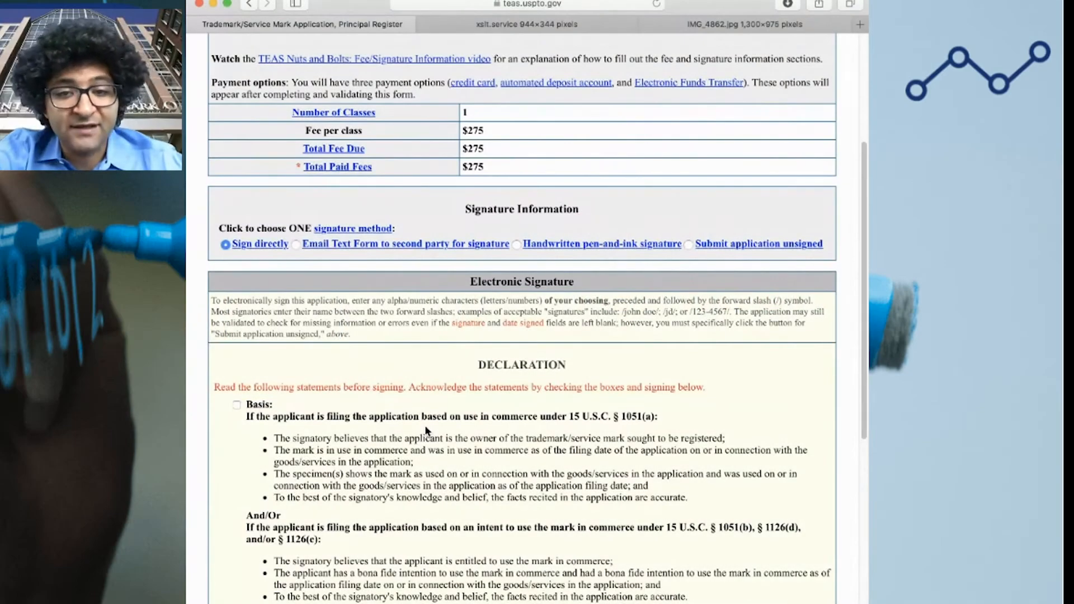
pyautogui.scroll(-5, 427, 434)
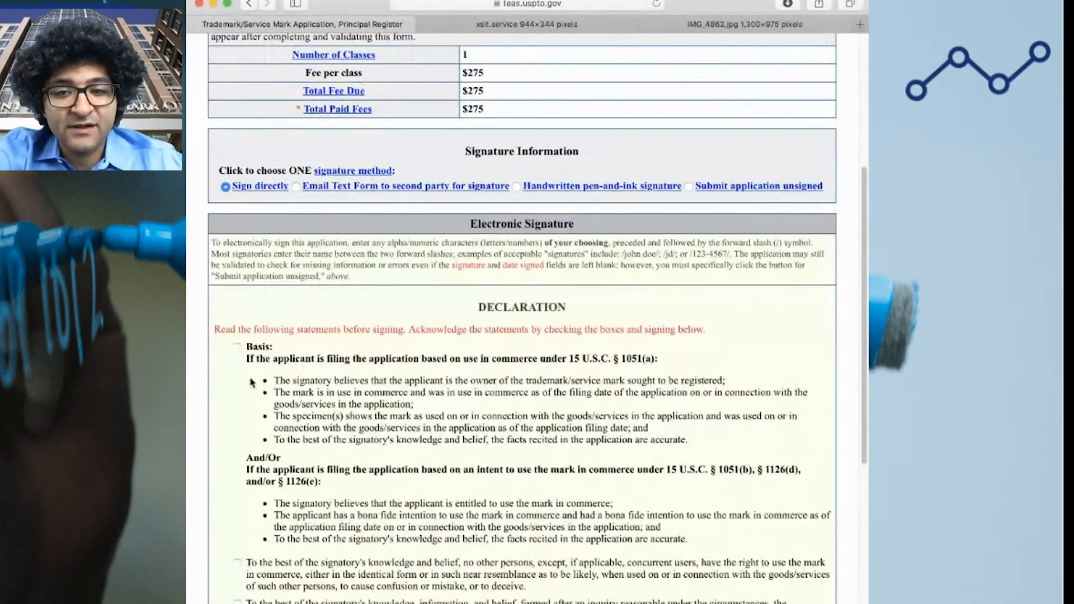
pyautogui.scroll(-3, 342, 302)
# Affirm the §1051(a) Basis statement plus the rights, reasonable-inquiry and false-statement declarations
pyautogui.click(236, 261)
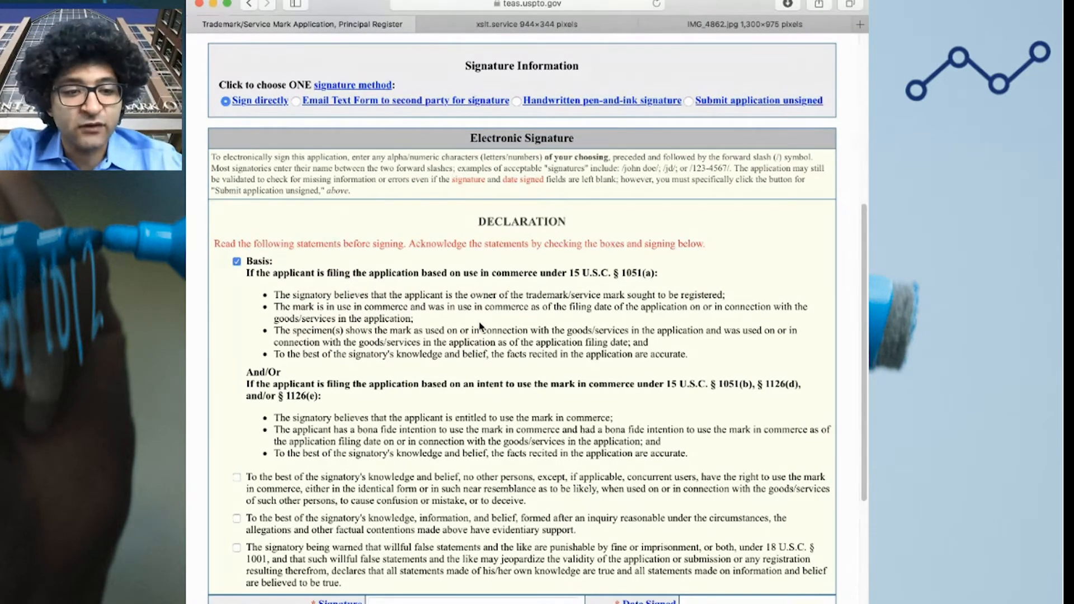
pyautogui.moveTo(658, 273); pyautogui.dragTo(569, 274)
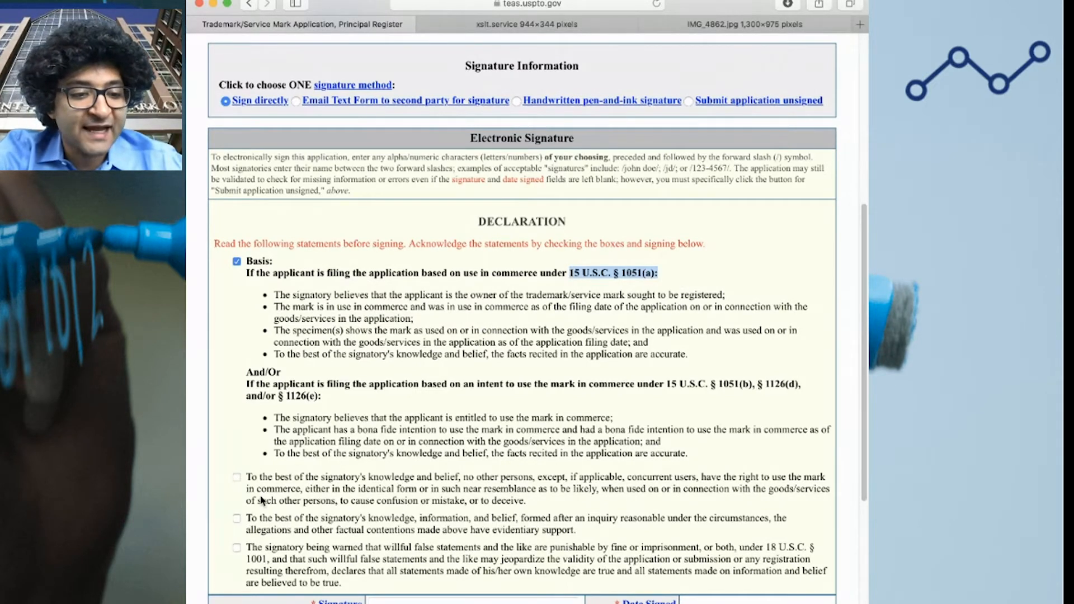
pyautogui.click(237, 477)
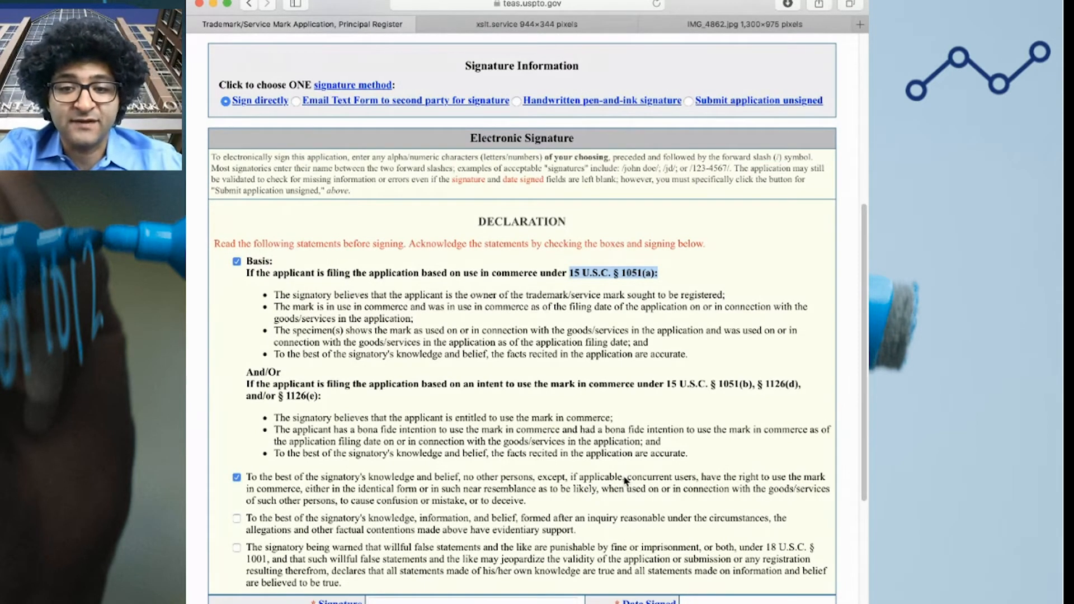
pyautogui.click(237, 518)
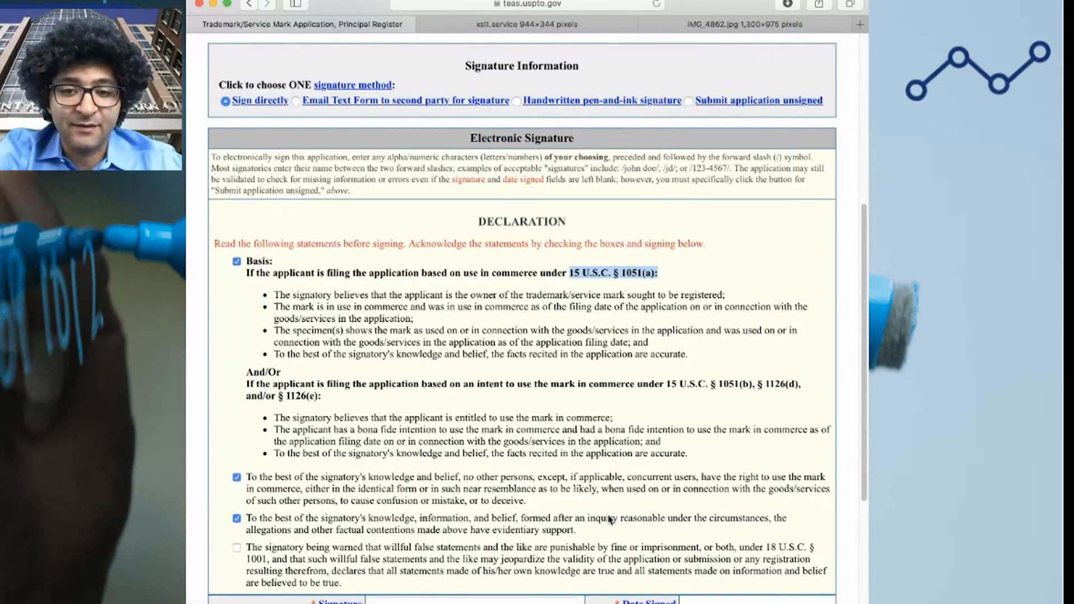
pyautogui.click(238, 548)
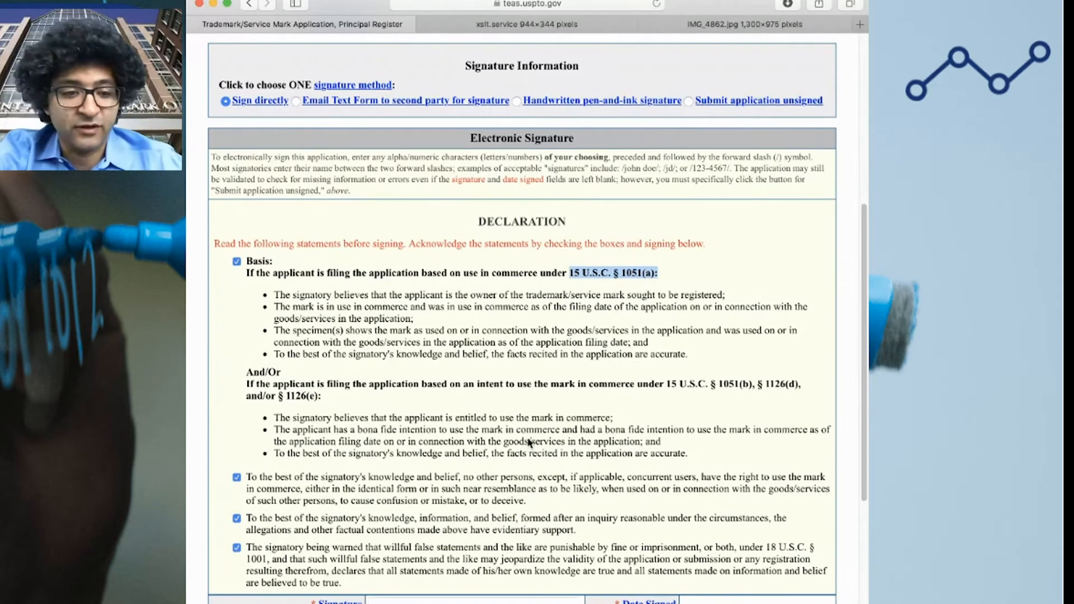
pyautogui.scroll(-4, 540, 430)
# Enter the owner's electronic signature between slashes, fixing a typo, and keep the prefilled signing date
pyautogui.click(421, 426)
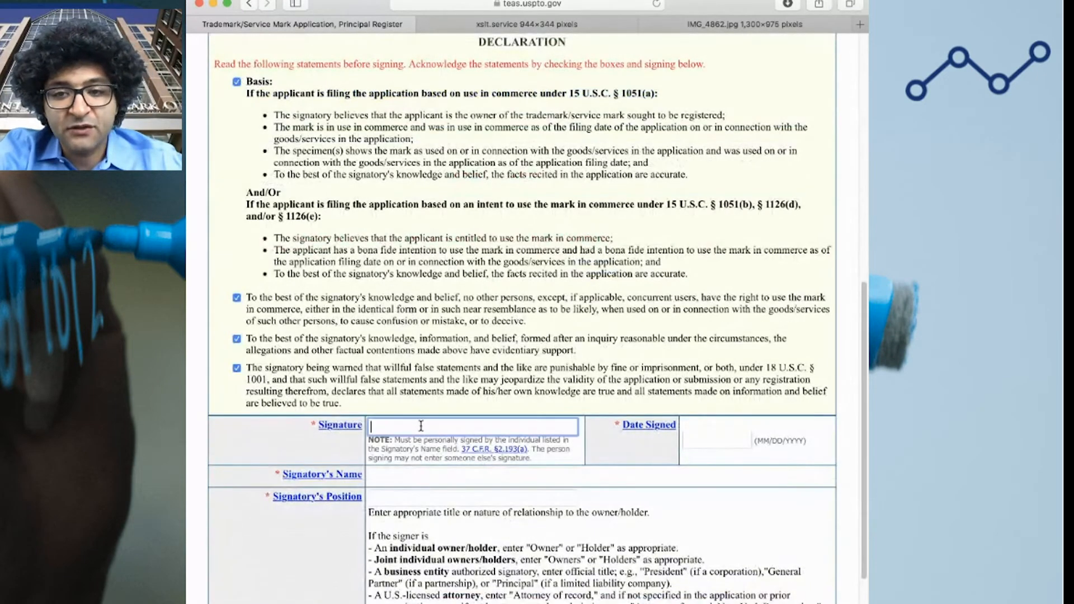
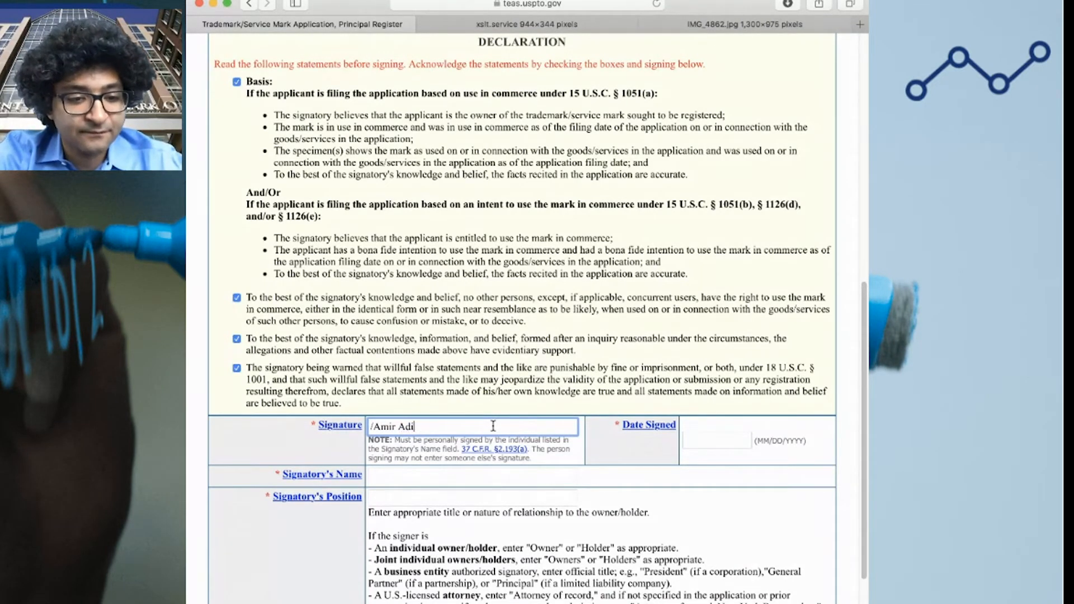
pyautogui.press('Tab')
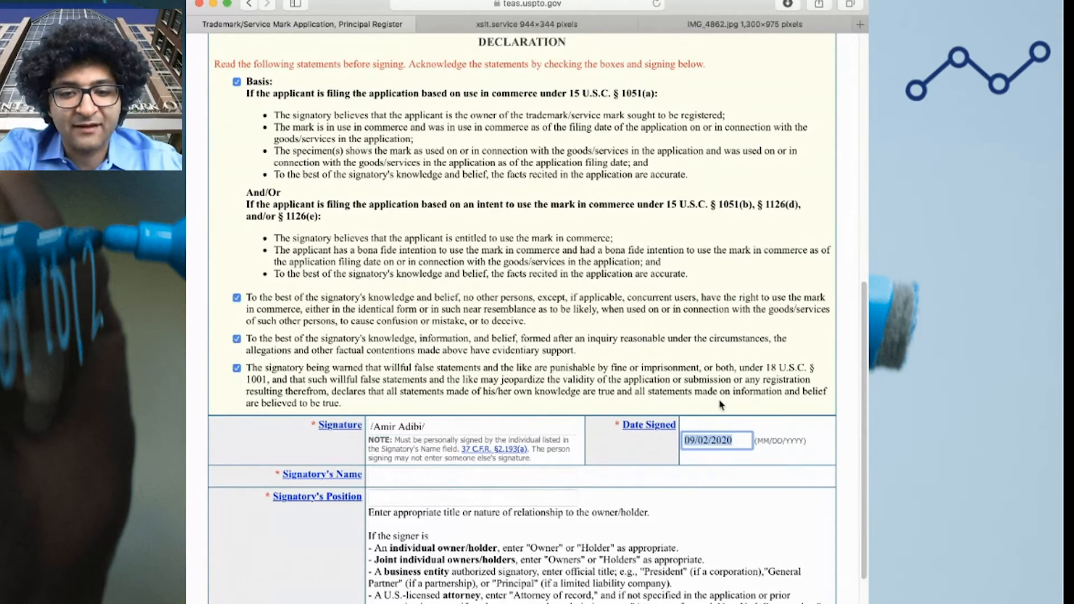
pyautogui.click(744, 450)
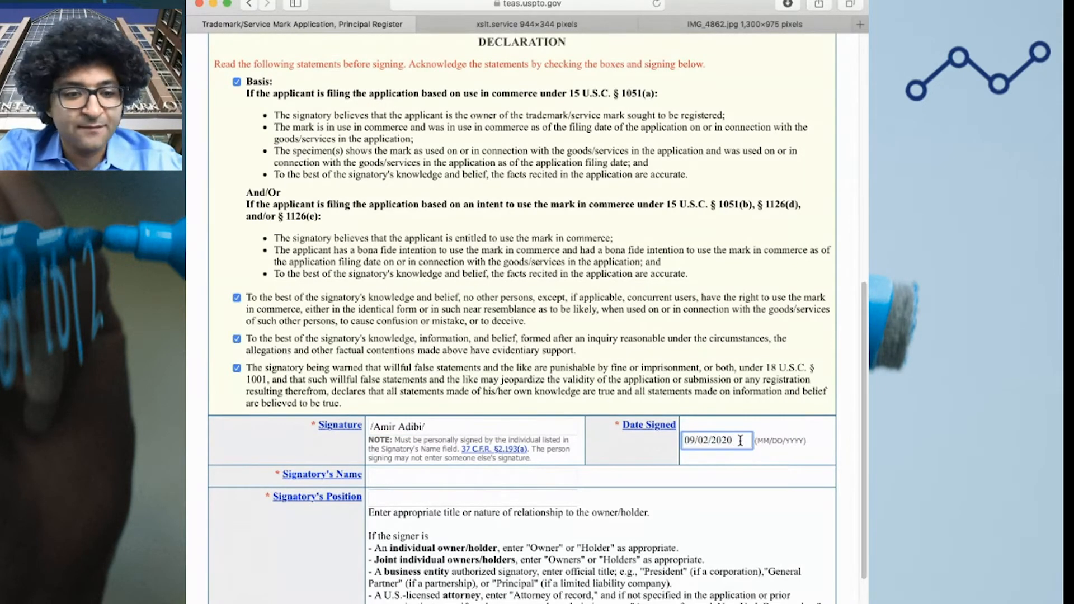
# Fill in the signatory's name and set the signatory position to 'Owner'
pyautogui.click(435, 476)
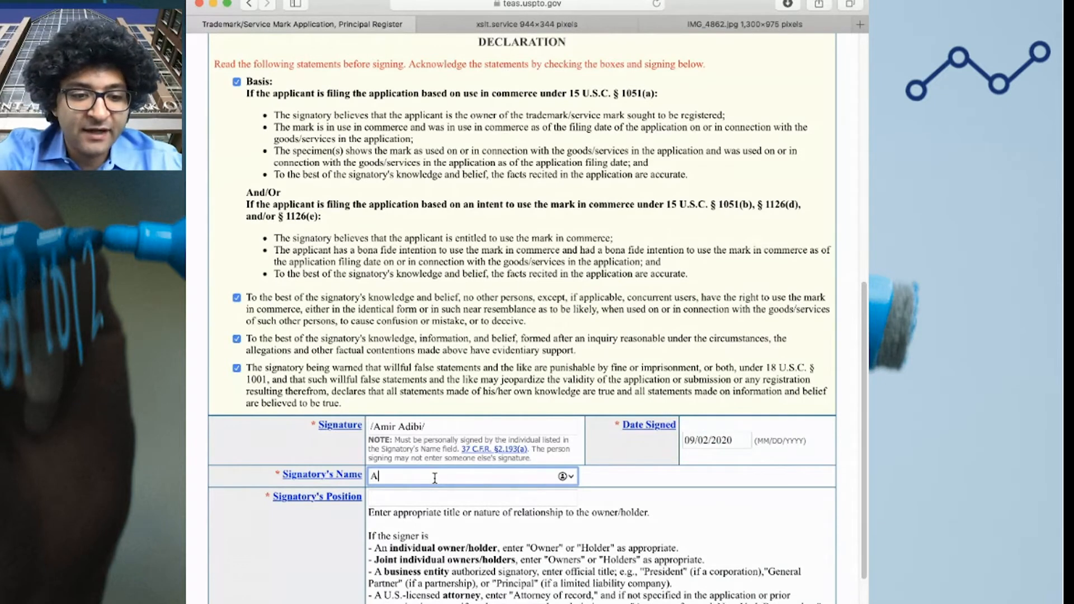
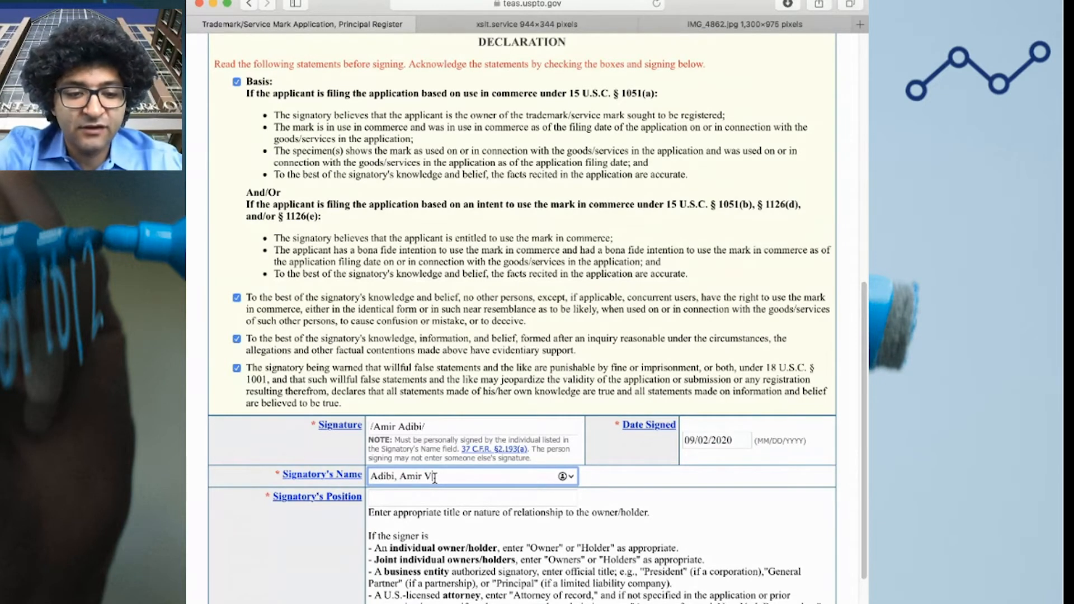
pyautogui.click(426, 498)
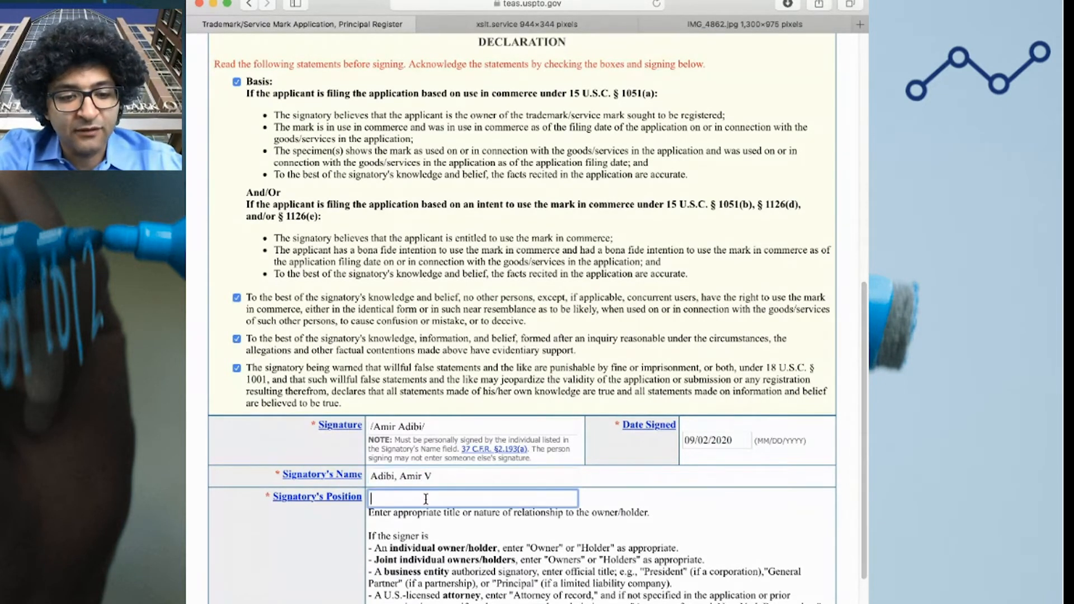
pyautogui.write('Owner')
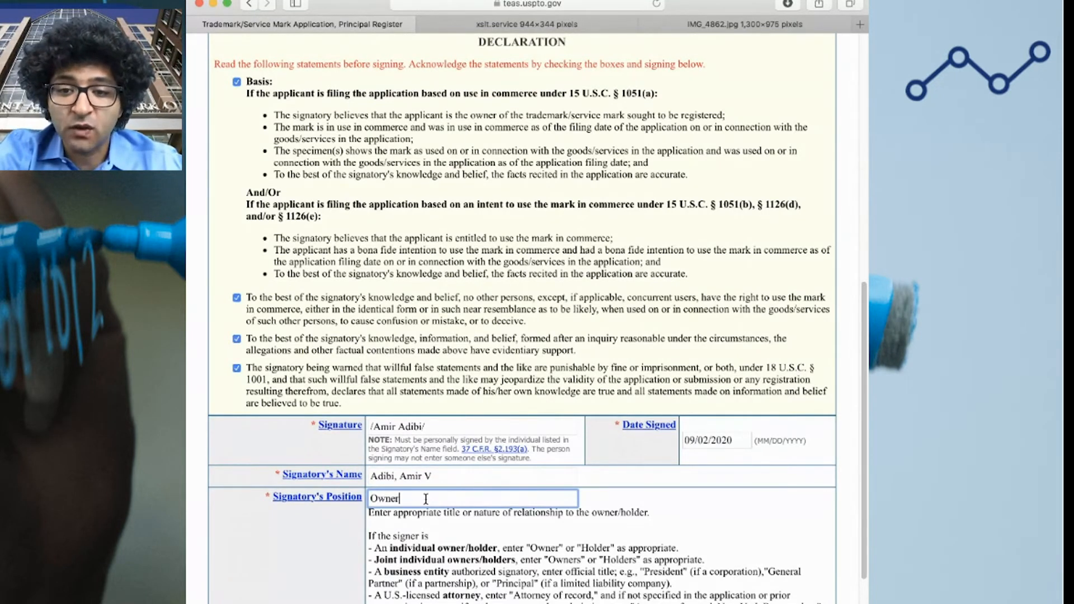
pyautogui.click(635, 529)
pyautogui.moveTo(649, 513); pyautogui.dragTo(585, 513)
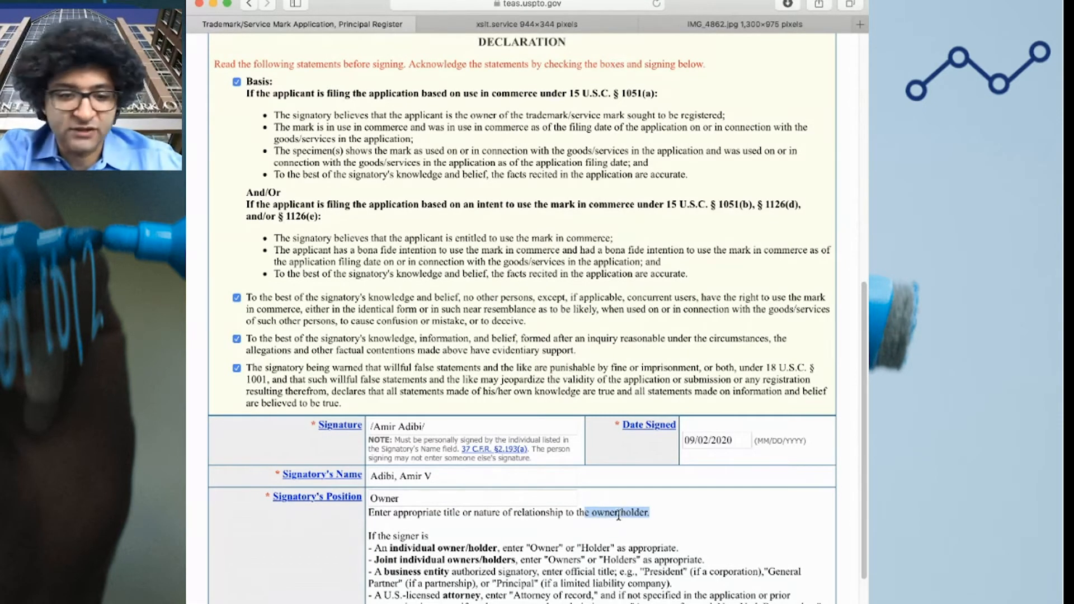
pyautogui.click(603, 528)
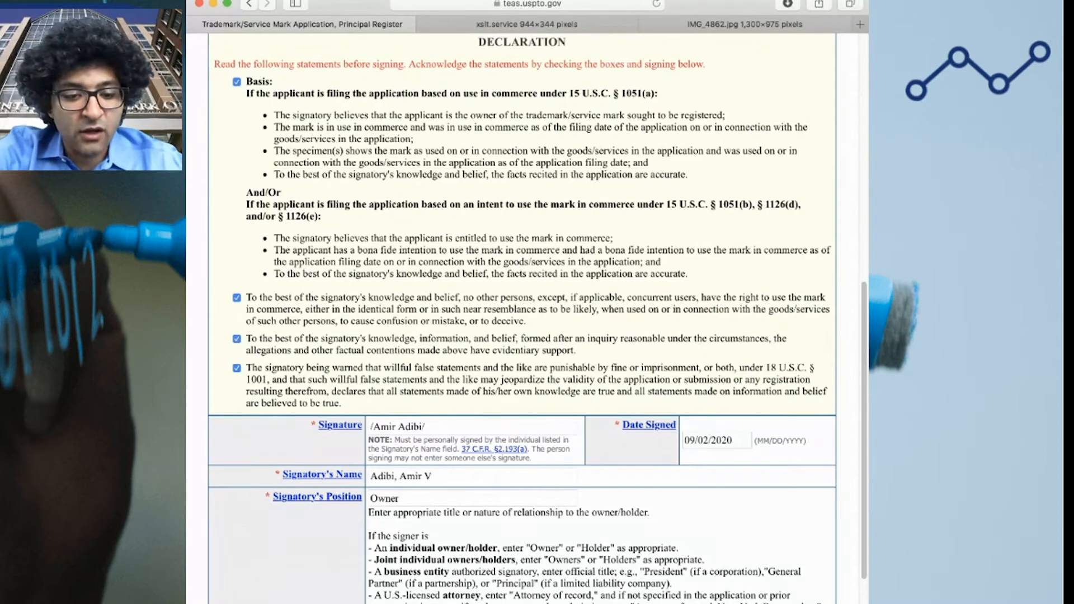
pyautogui.scroll(-3, 522, 313)
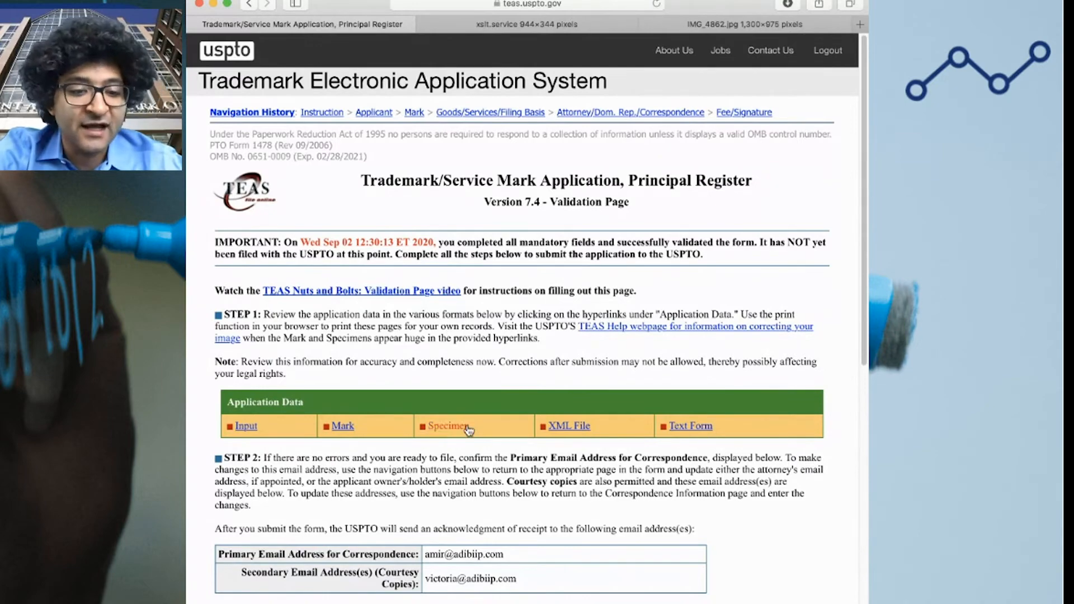
# Review the entered application data table, including first-use dates, then display the logo mark image
pyautogui.scroll(-15, 475, 442)
pyautogui.scroll(10, 304, 431)
pyautogui.scroll(3, 305, 431)
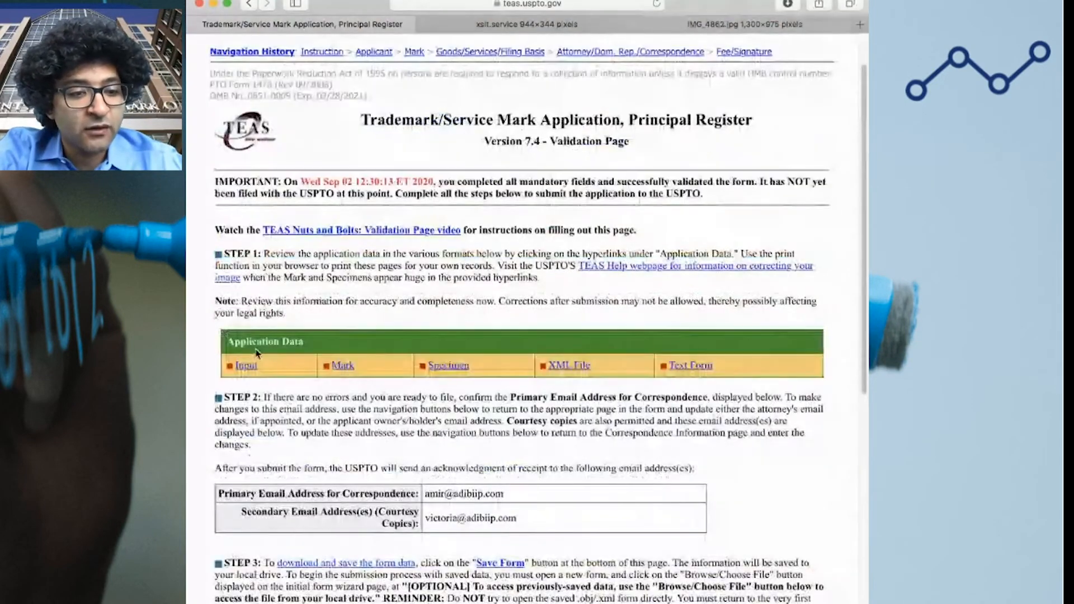
pyautogui.click(249, 367)
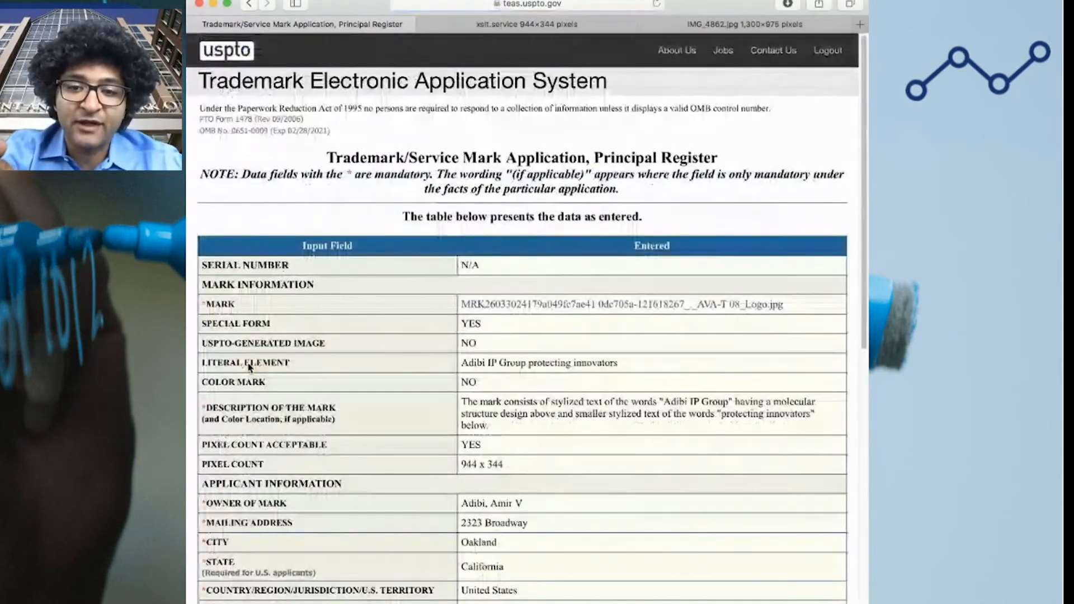
pyautogui.scroll(-8, 249, 367)
pyautogui.moveTo(462, 354); pyautogui.dragTo(594, 354)
pyautogui.moveTo(462, 373)
pyautogui.mouseDown()
pyautogui.moveTo(599, 372)
pyautogui.moveTo(459, 373)
pyautogui.mouseUp()
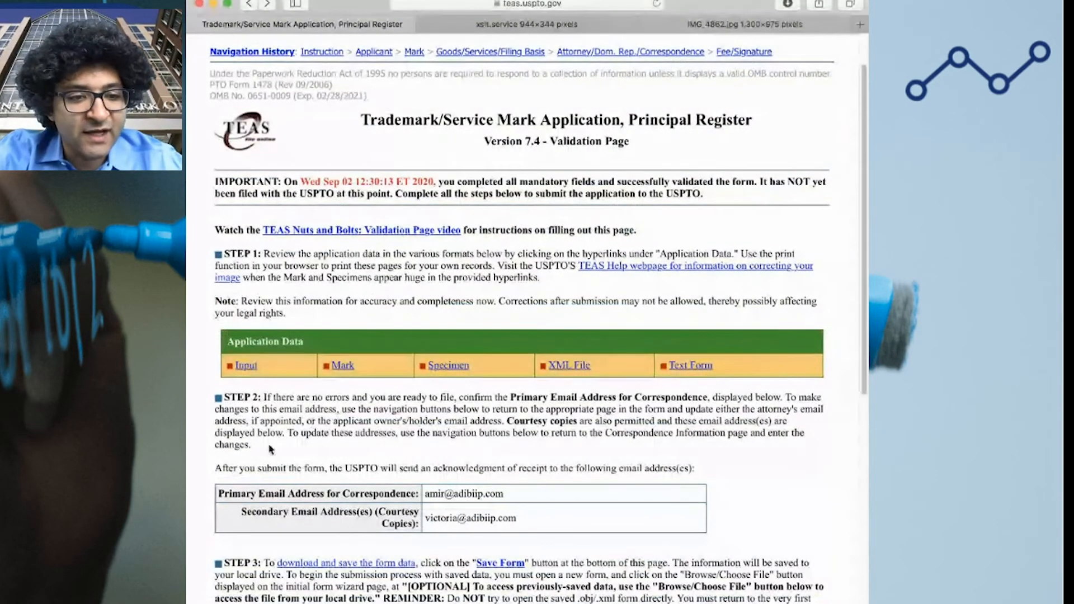
pyautogui.scroll(-3, 269, 449)
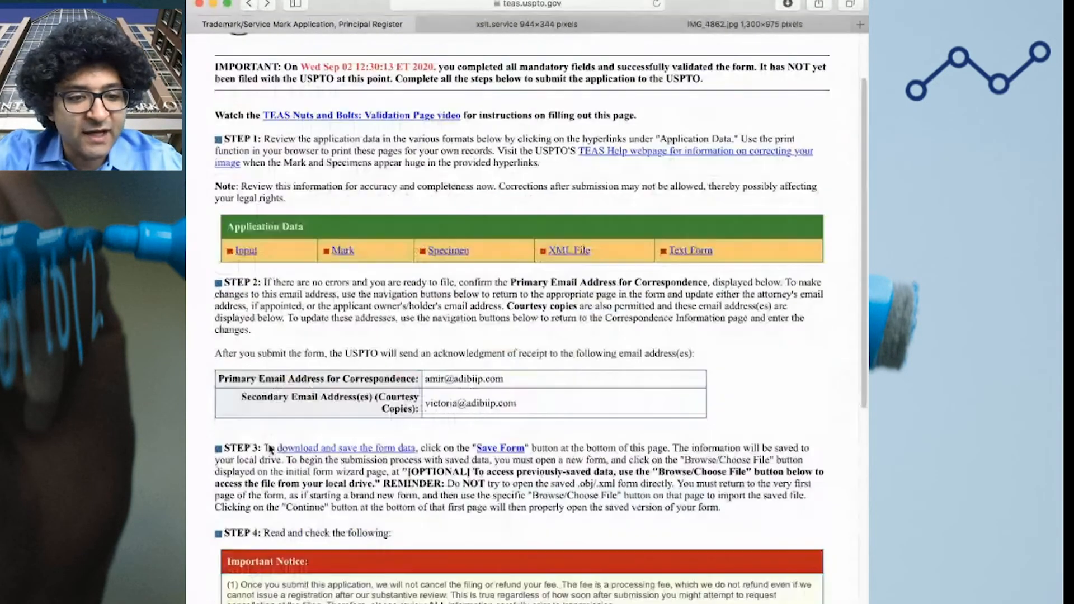
pyautogui.click(343, 250)
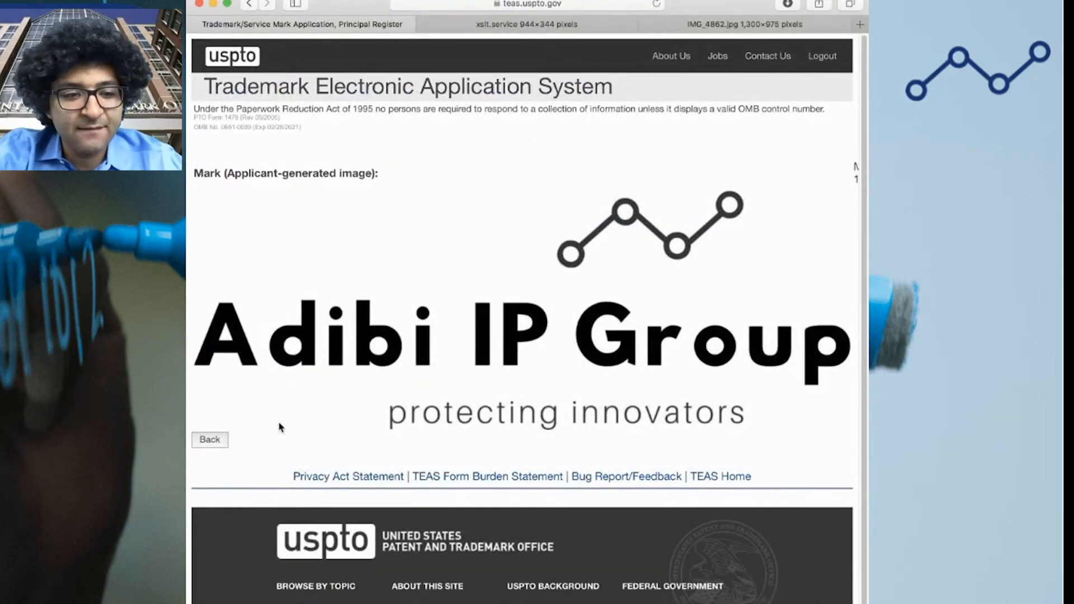
# Check the specimen details against the IMG_4862.jpg mask photo
pyautogui.click(208, 440)
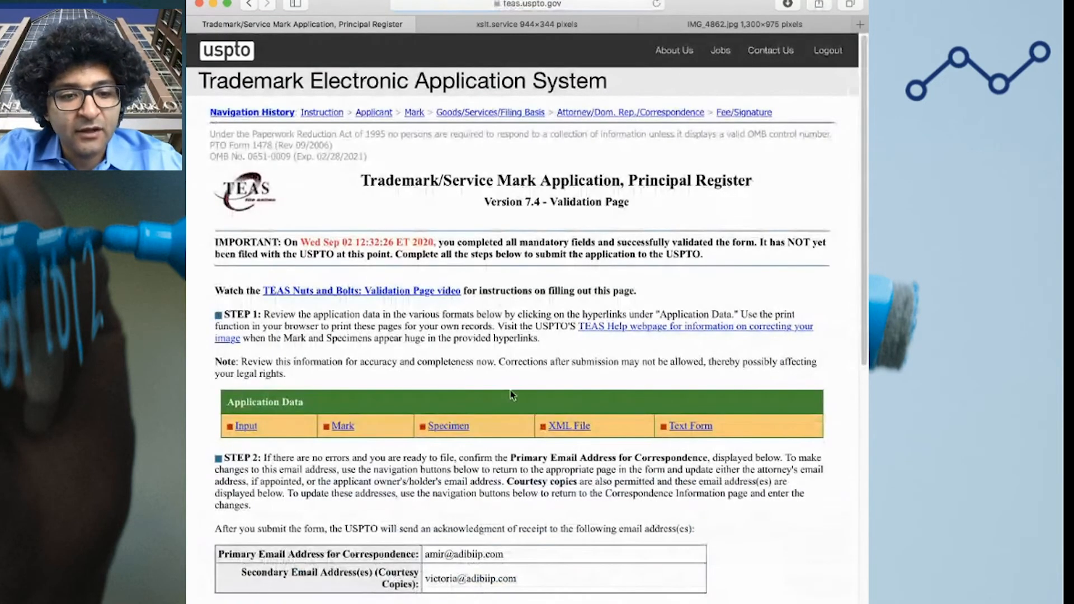
pyautogui.click(466, 429)
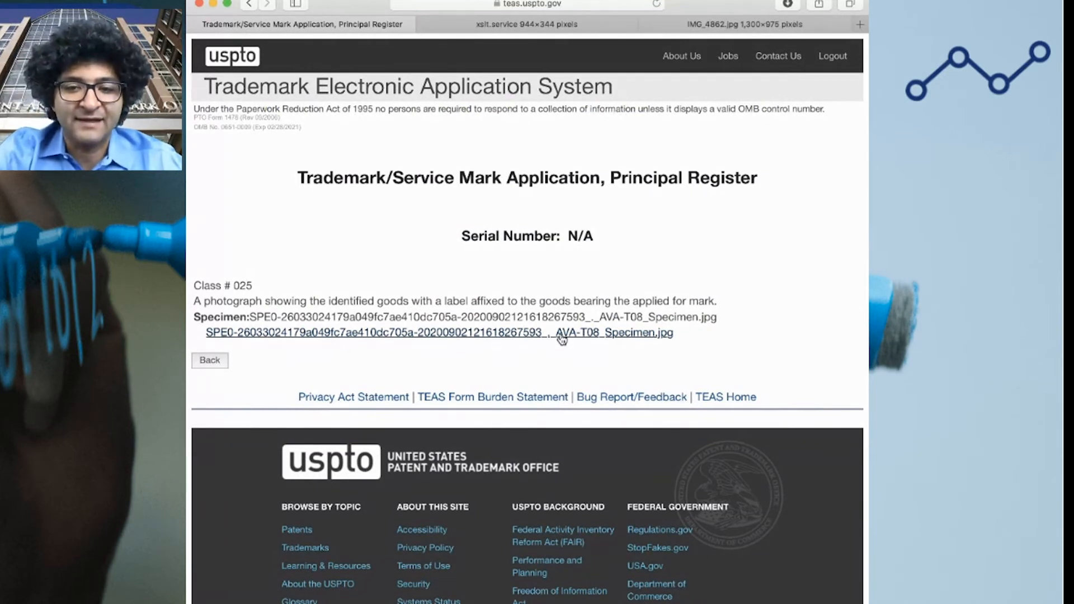
pyautogui.click(210, 360)
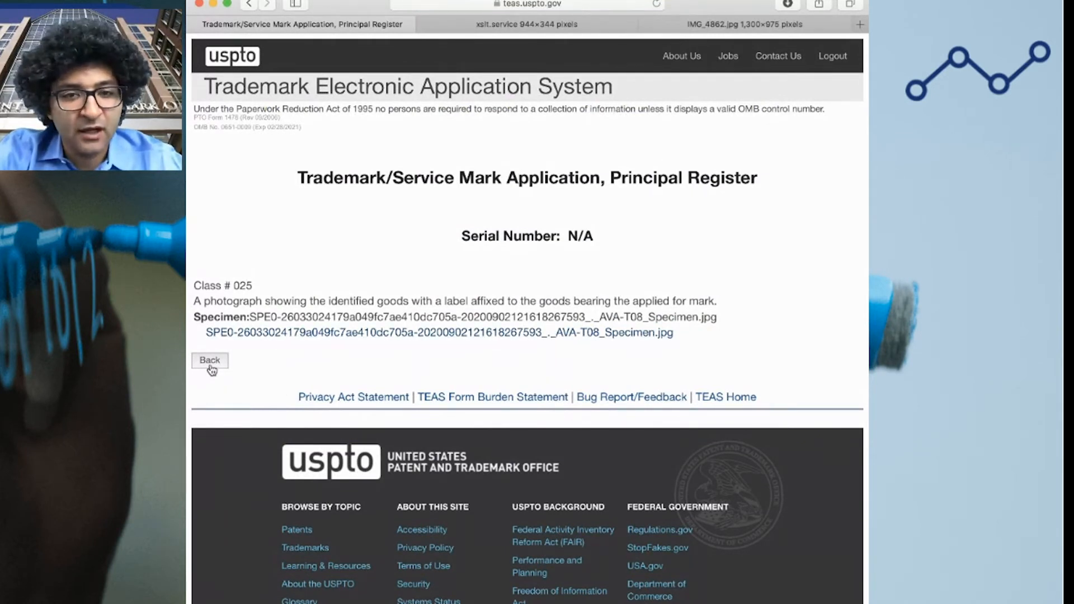
pyautogui.click(770, 27)
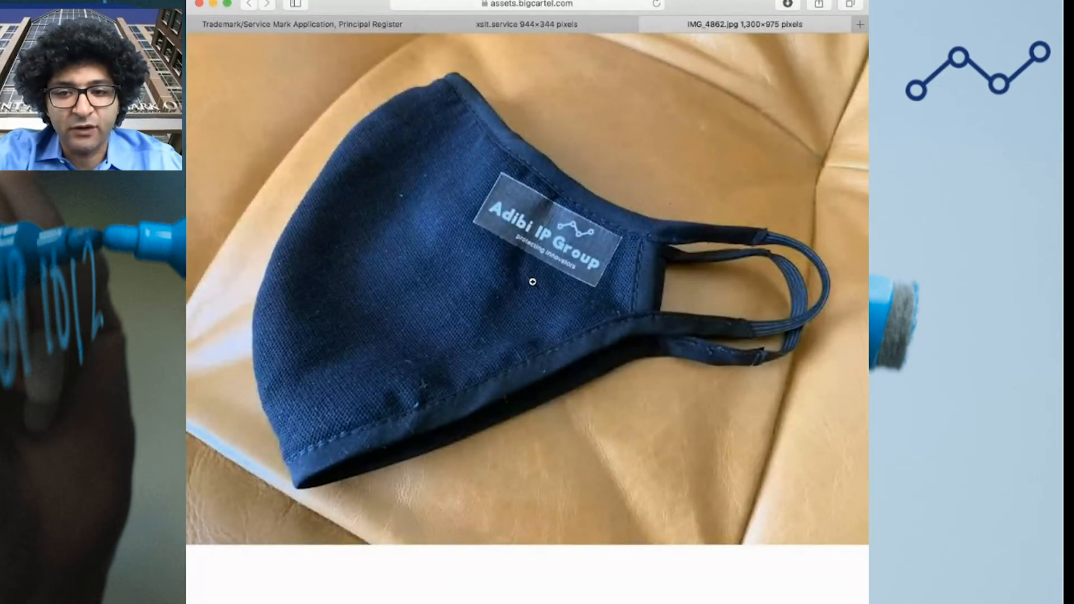
pyautogui.click(330, 24)
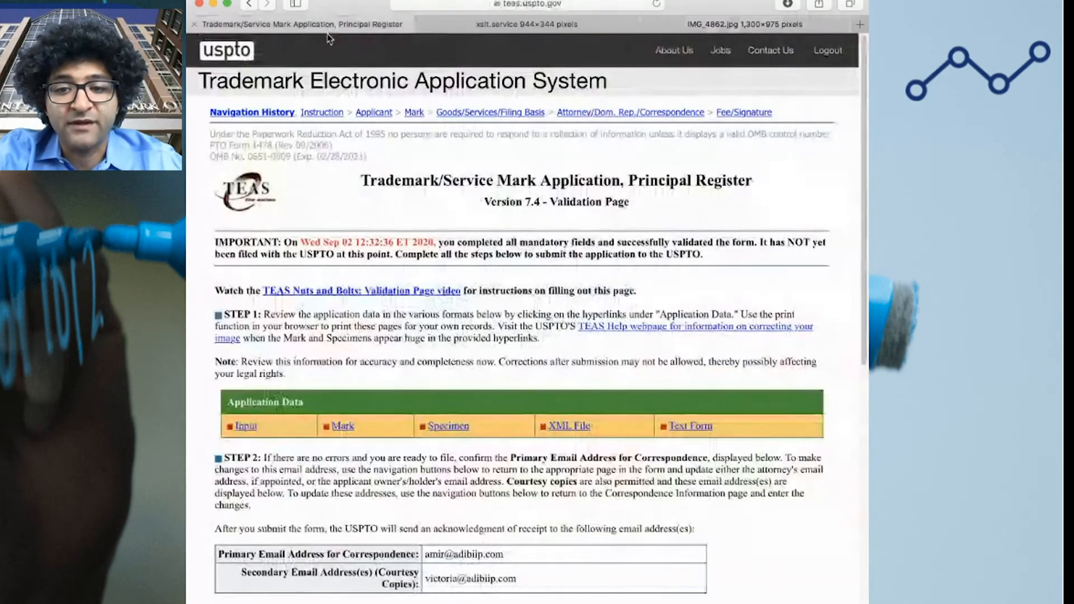
# Return to the Fee Information and Signature page to modify the form
pyautogui.scroll(-5, 553, 324)
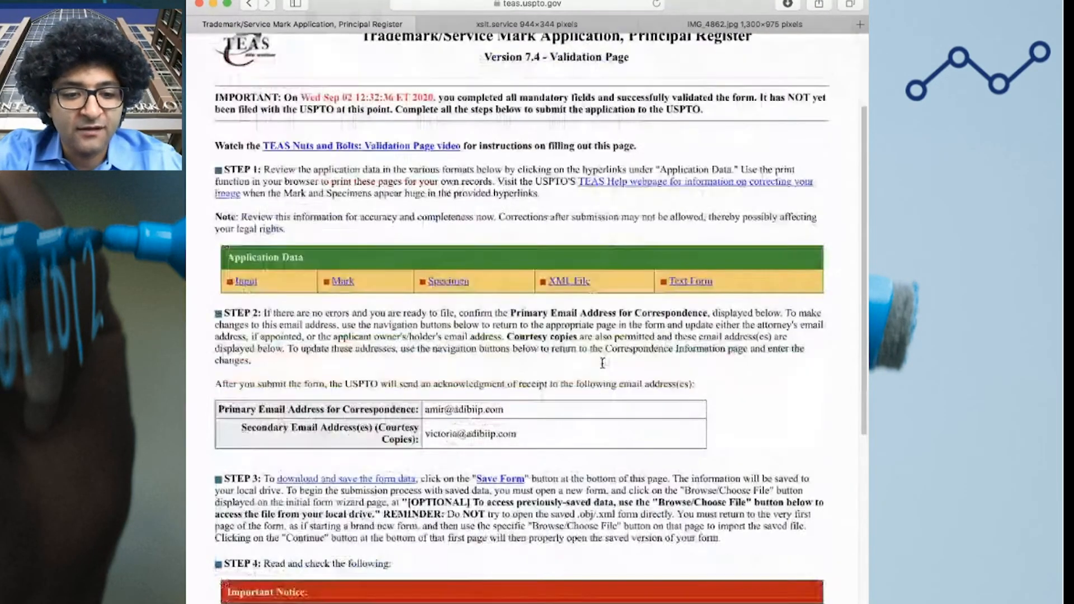
pyautogui.scroll(-4, 546, 361)
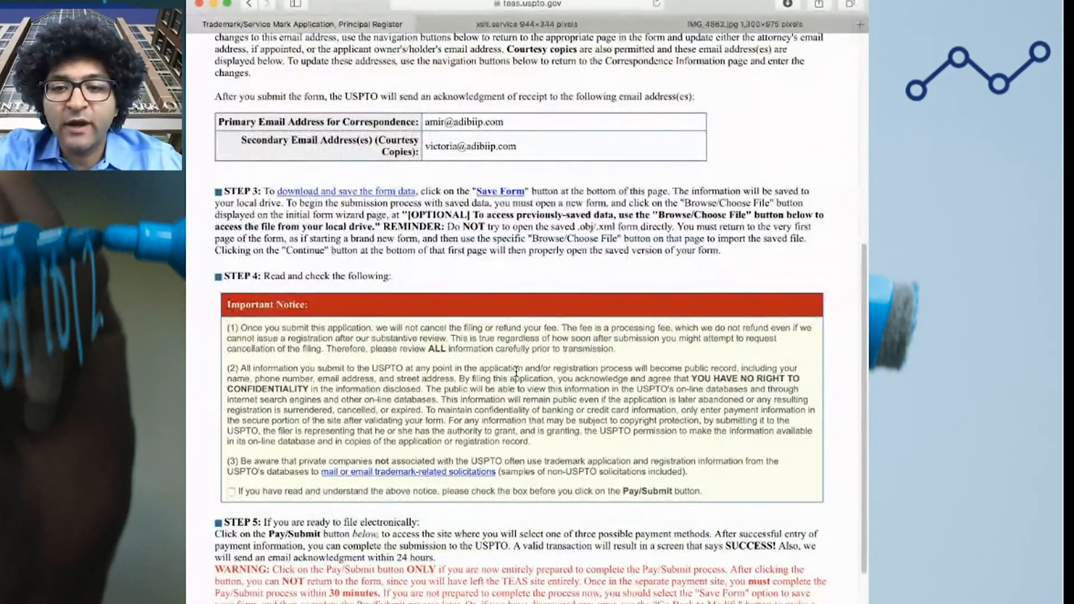
pyautogui.scroll(-2, 417, 479)
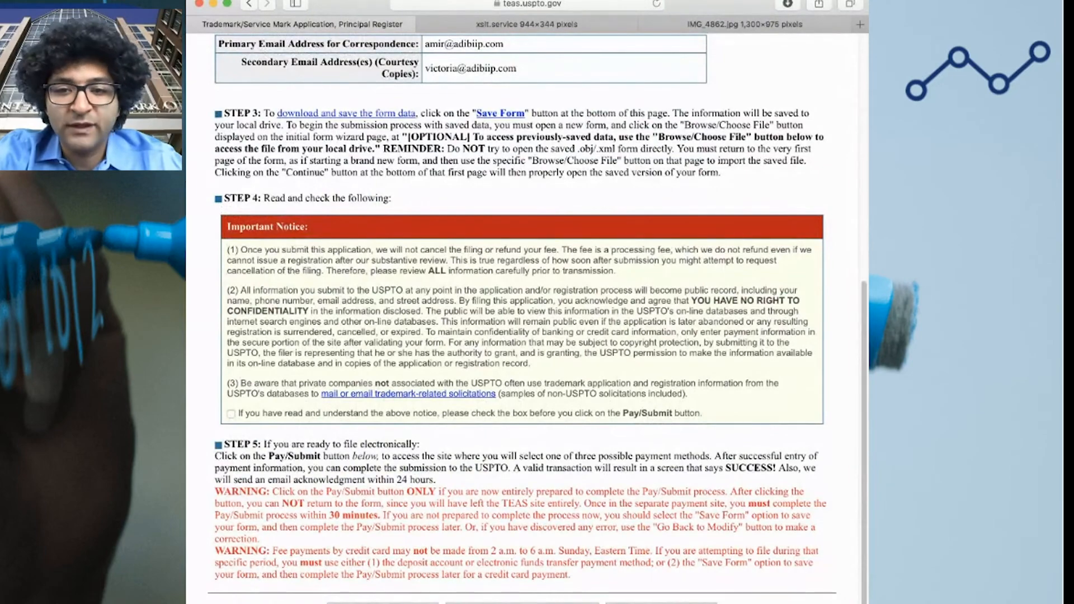
pyautogui.click(385, 603)
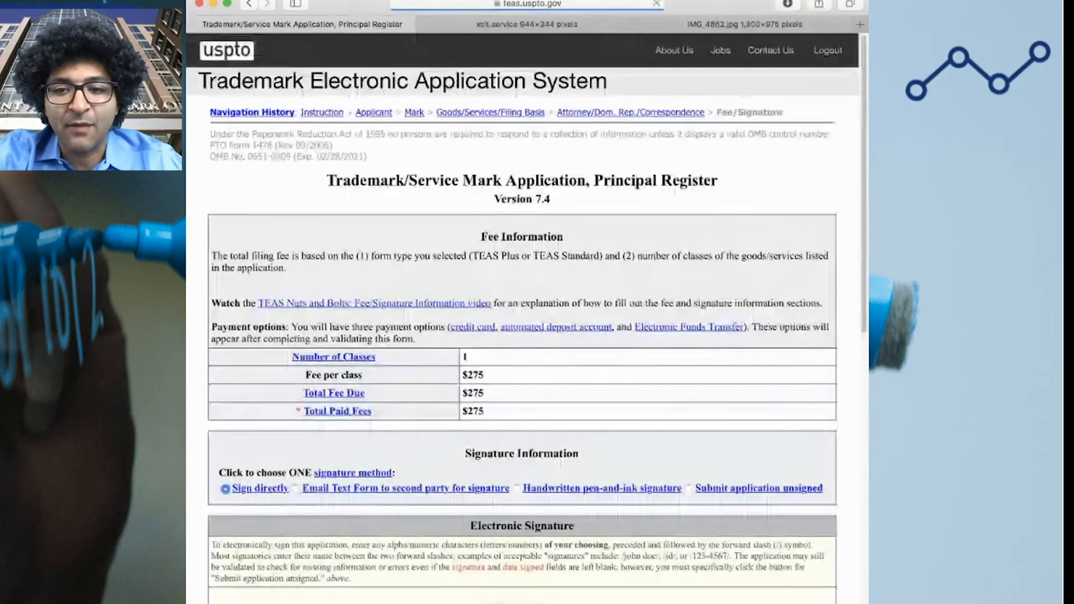
# Recheck the Correspondence Information, continue to the fee page, and revalidate the application
pyautogui.scroll(-8, 390, 522)
pyautogui.scroll(-10, 390, 523)
pyautogui.click(279, 389)
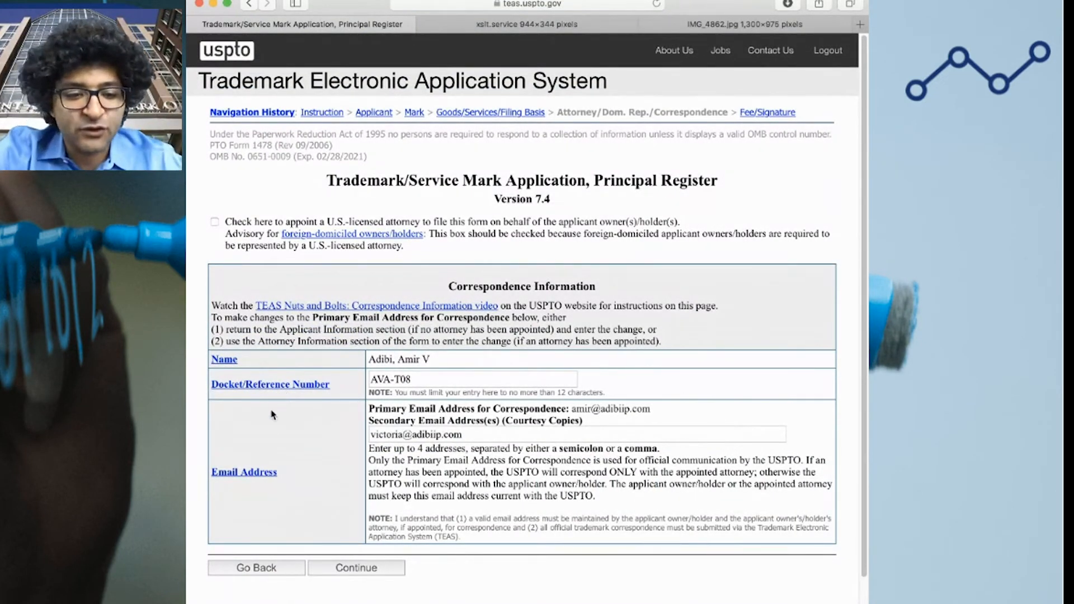
pyautogui.click(345, 568)
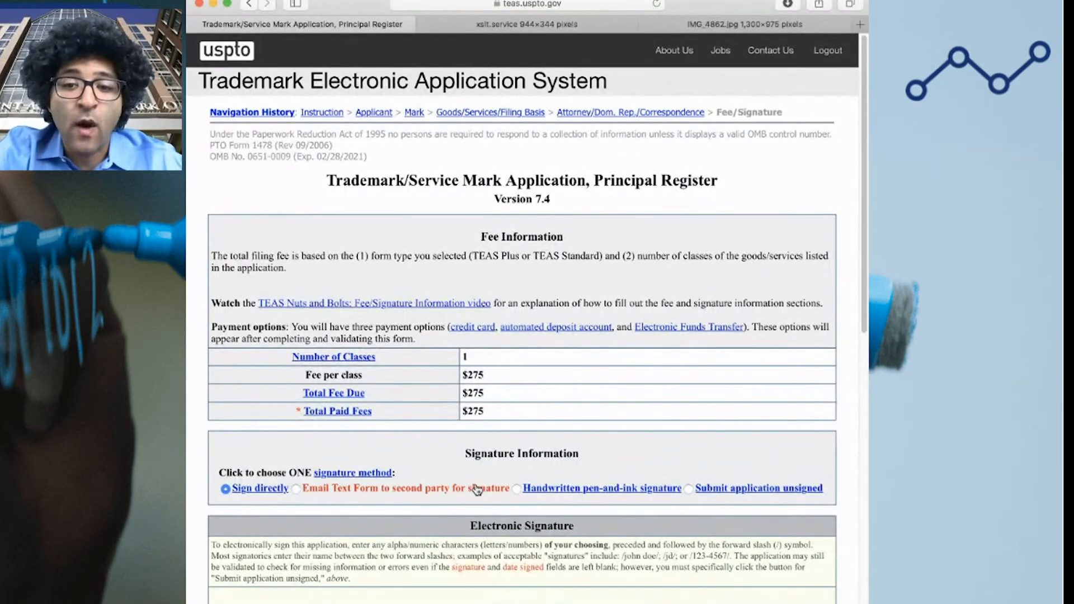
pyautogui.scroll(-20, 475, 491)
pyautogui.click(446, 509)
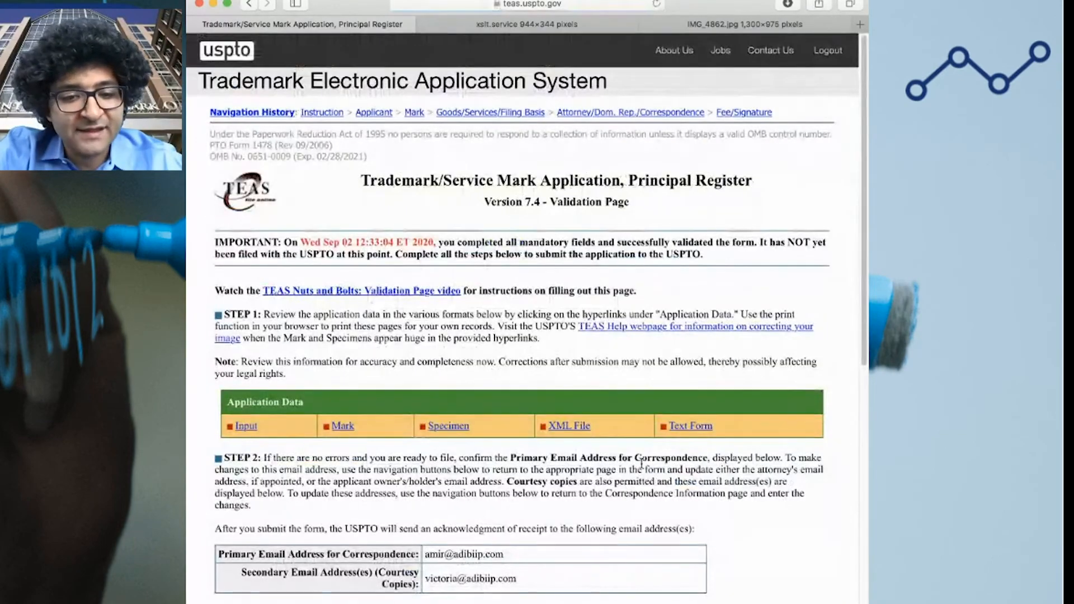
# Tick the Step 4 Important Notice checkbox on non-refundable fees and public records
pyautogui.scroll(-8, 683, 467)
pyautogui.scroll(-2, 683, 467)
pyautogui.scroll(4, 683, 467)
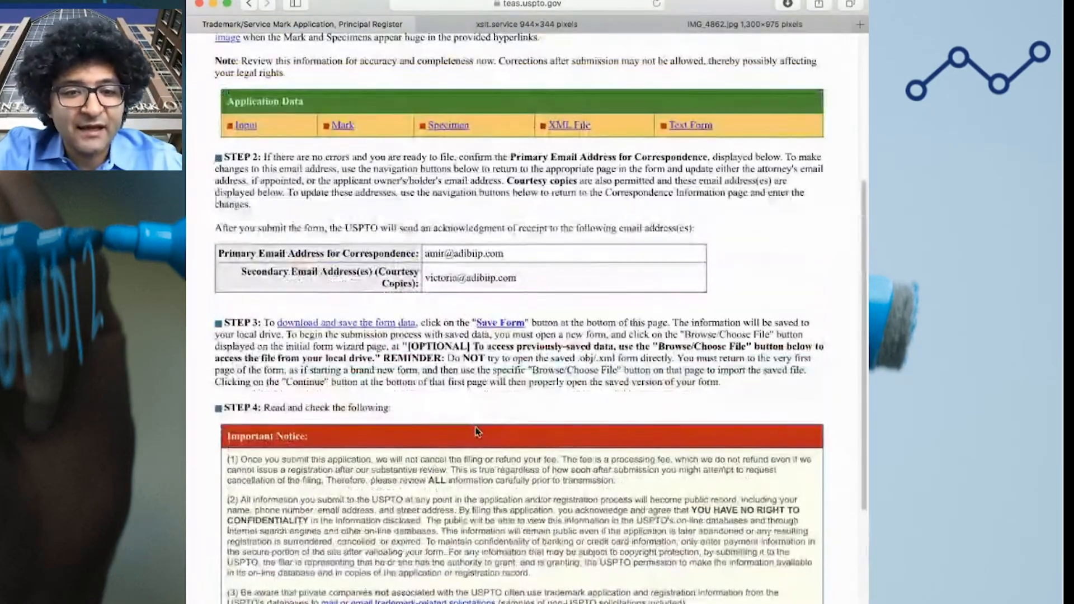
pyautogui.scroll(-7, 569, 443)
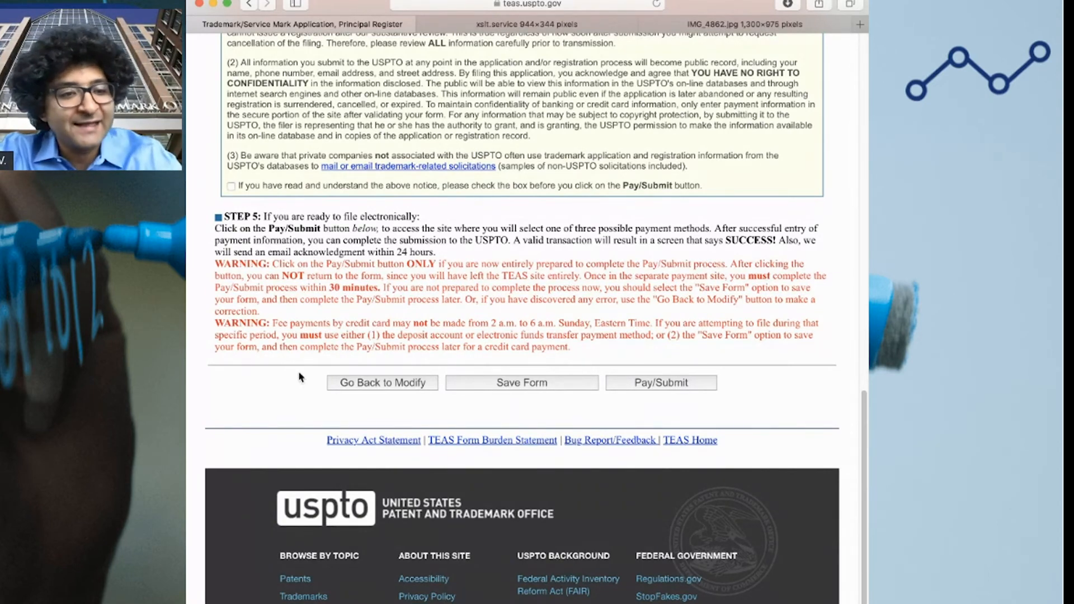
pyautogui.scroll(5, 290, 380)
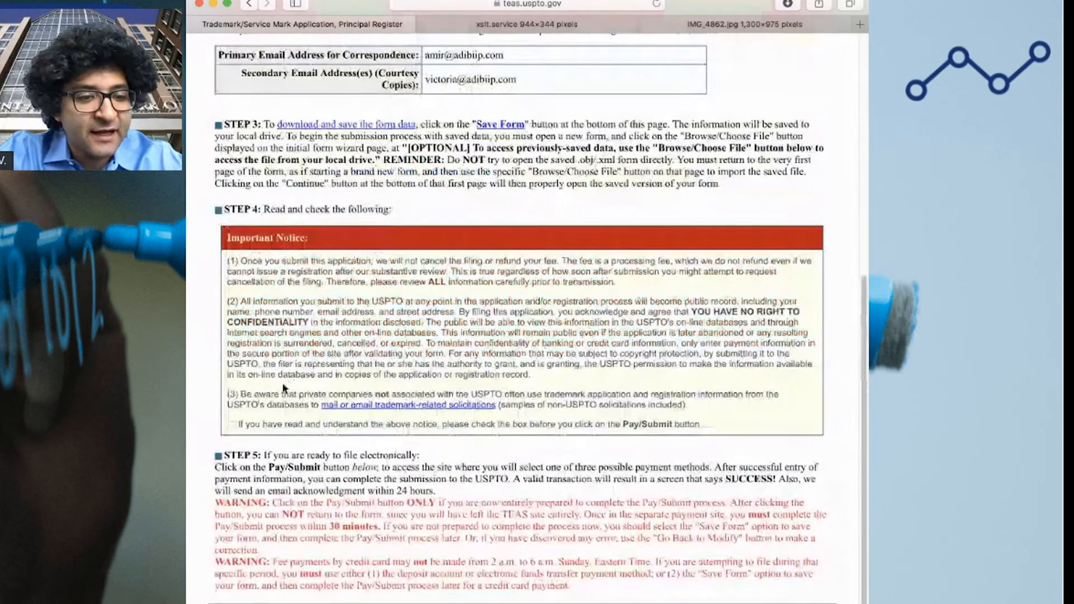
pyautogui.click(231, 427)
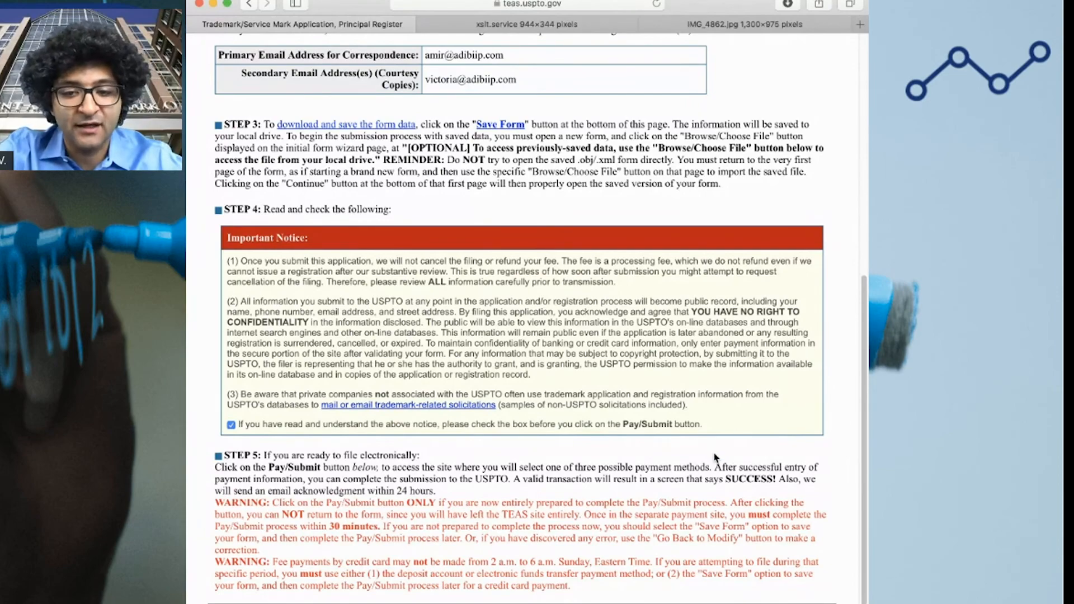
pyautogui.scroll(8, 672, 459)
pyautogui.scroll(3, 622, 452)
pyautogui.scroll(-20, 623, 451)
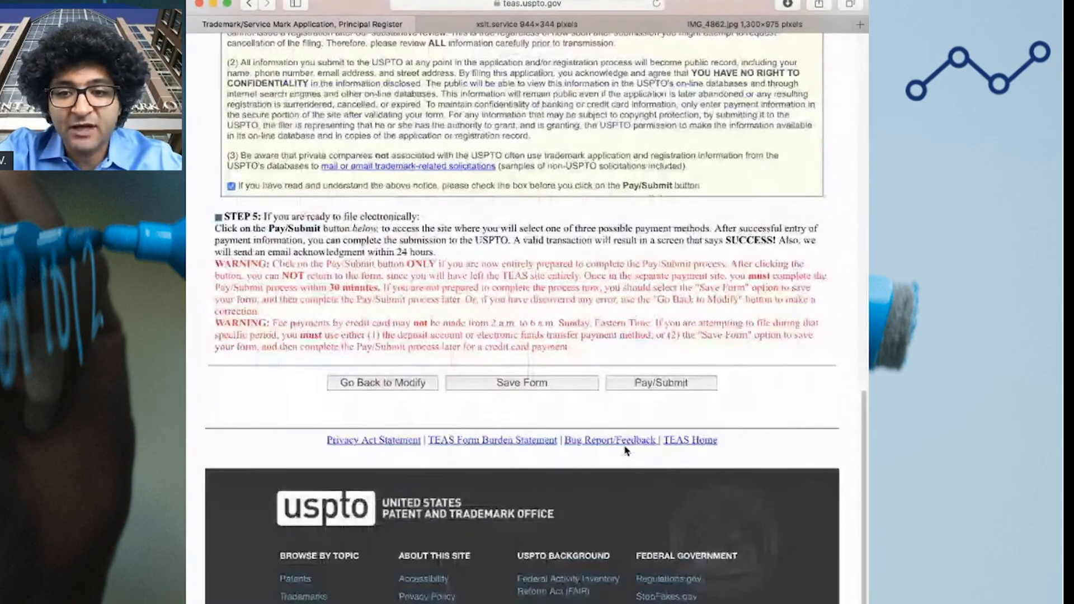
pyautogui.scroll(10, 626, 450)
pyautogui.scroll(-3, 624, 451)
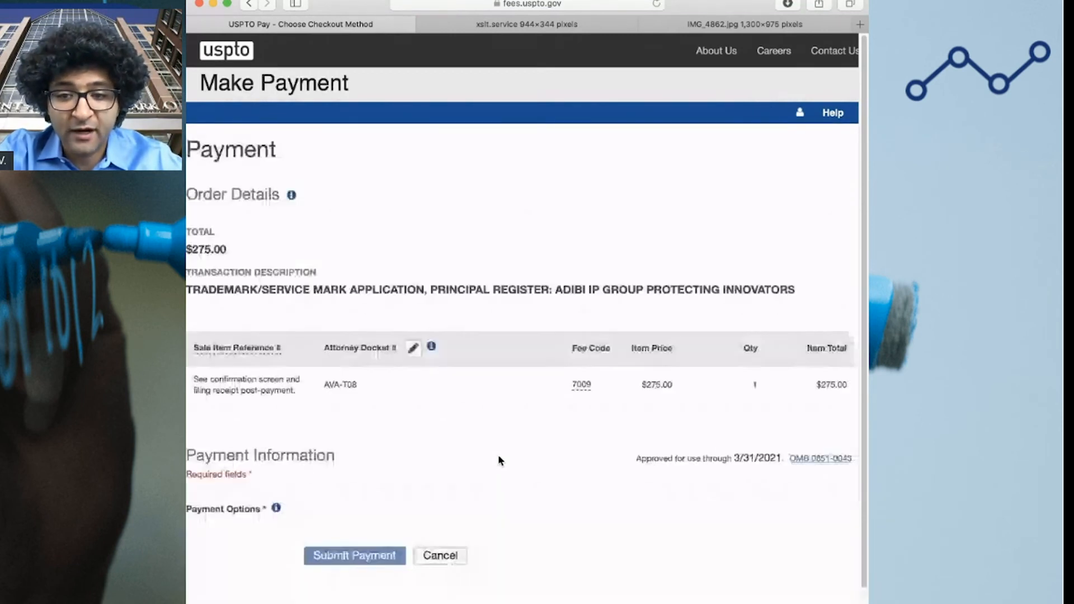
# Choose Credit/Debit Card as the payment method for the $275.00 fee and view the billing fields
pyautogui.click(316, 523)
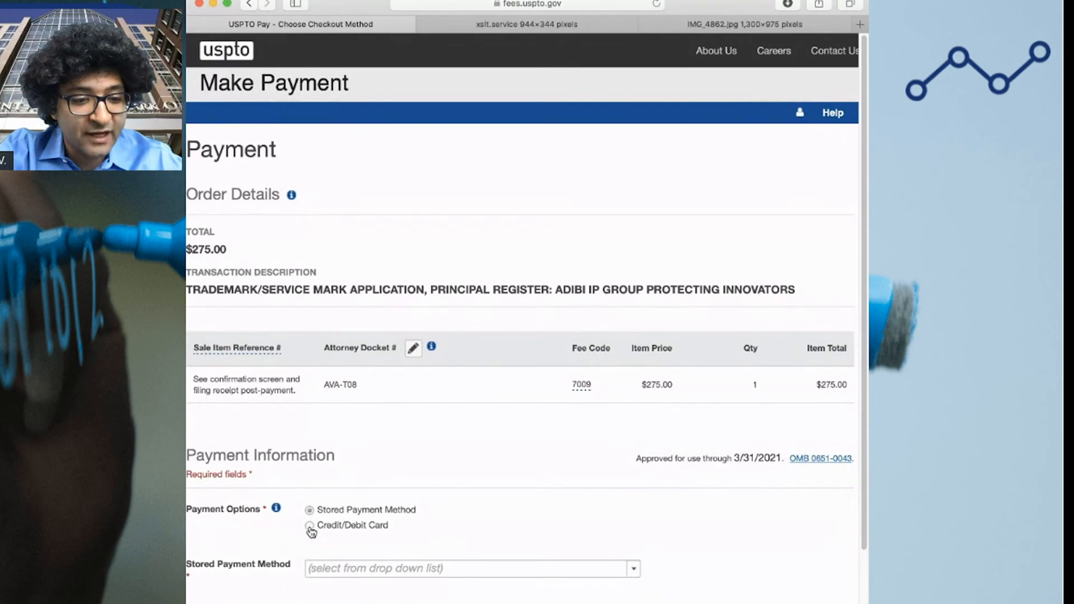
pyautogui.scroll(-5, 666, 447)
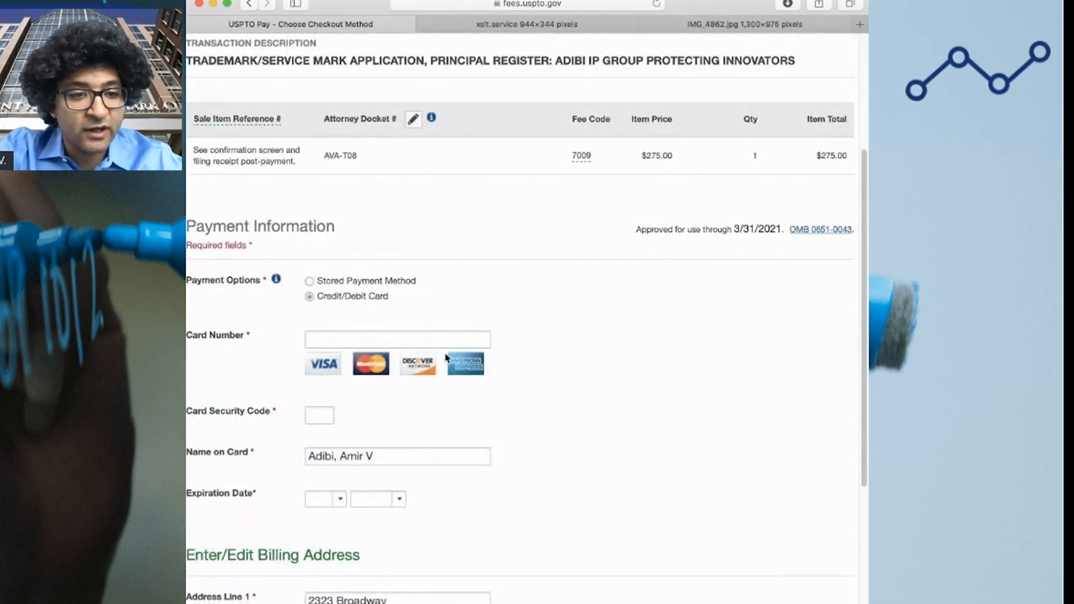
pyautogui.scroll(-5, 403, 388)
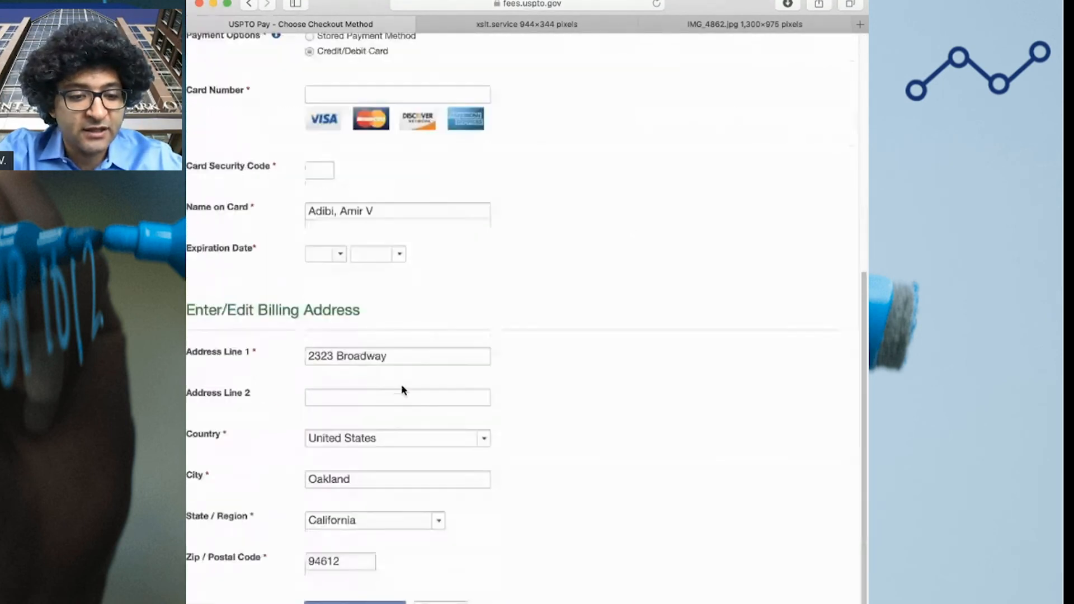